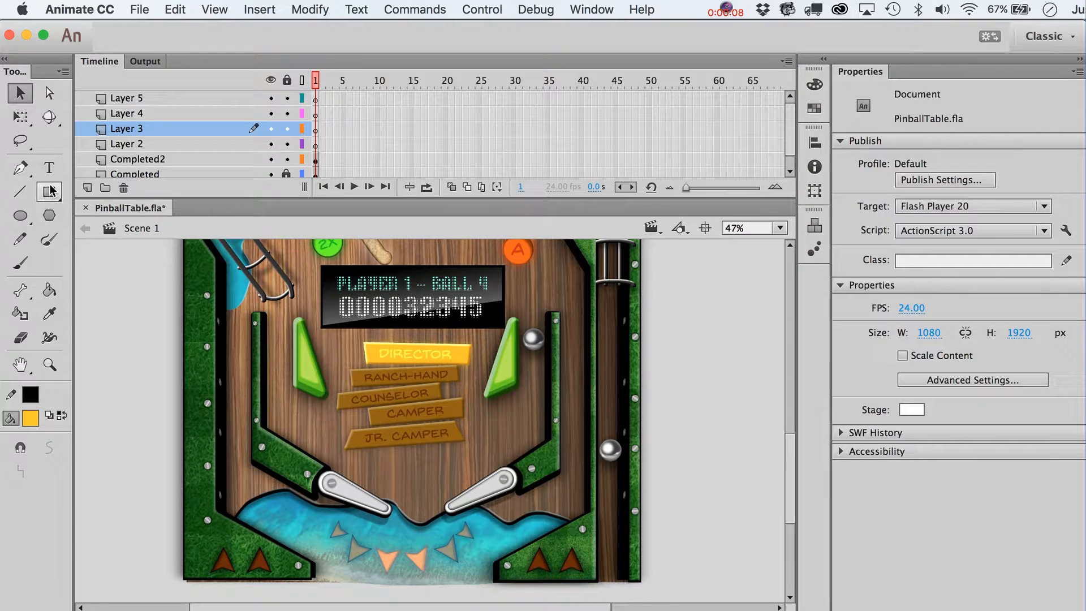
# Step: Draw a small yellow five-pointed star beside the pinball table with the PolyStar tool, delete its black outline and shift it slightly
pyautogui.click(50, 218)
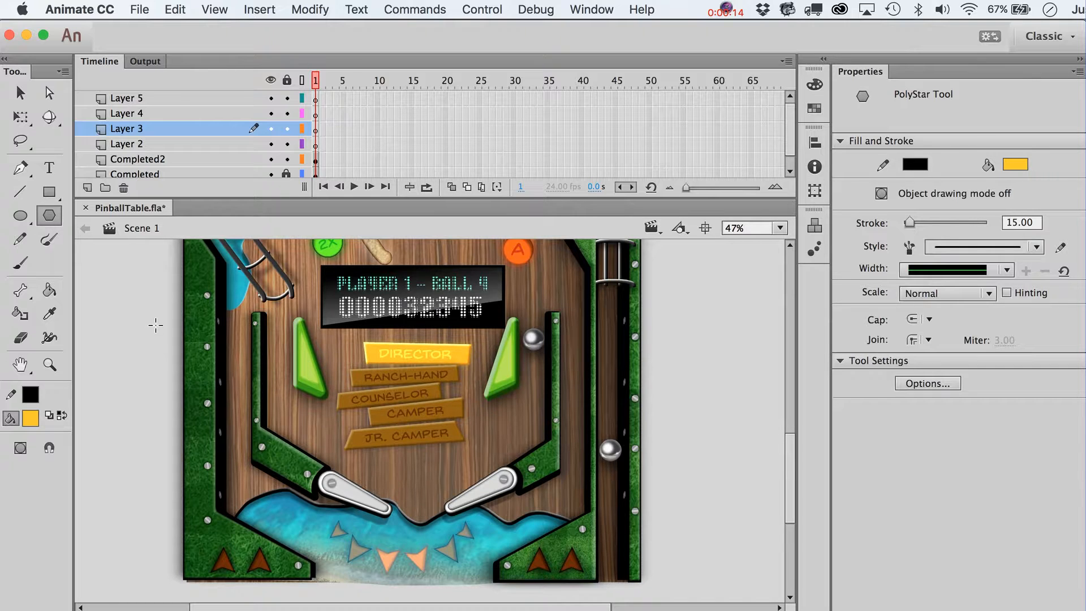
pyautogui.moveTo(704, 331); pyautogui.dragTo(721, 347)
pyautogui.press('v')
pyautogui.doubleClick(720, 333)
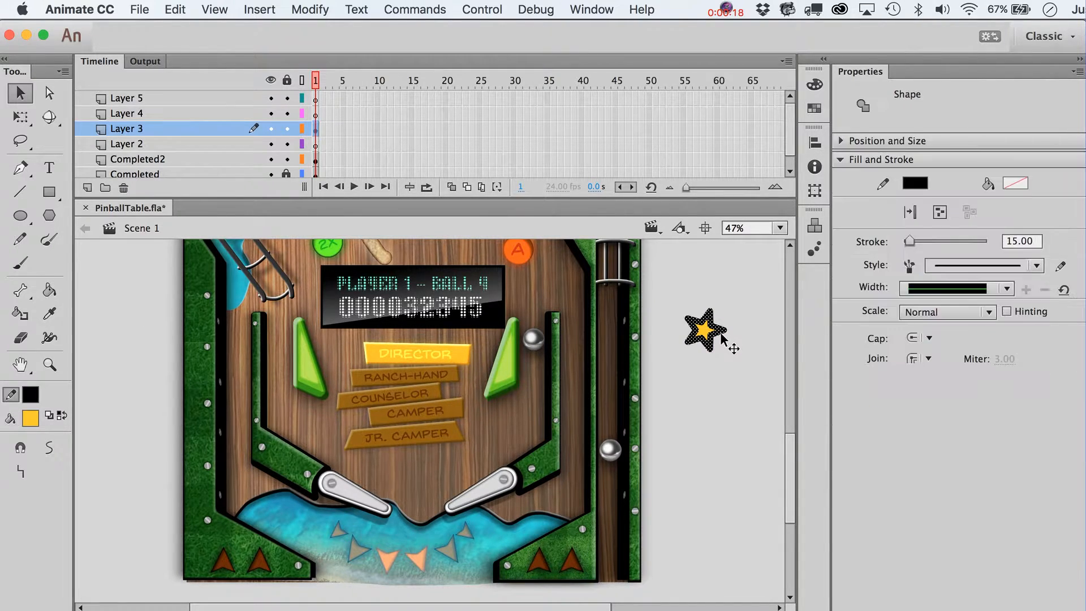
pyautogui.press('Delete')
pyautogui.click(710, 335)
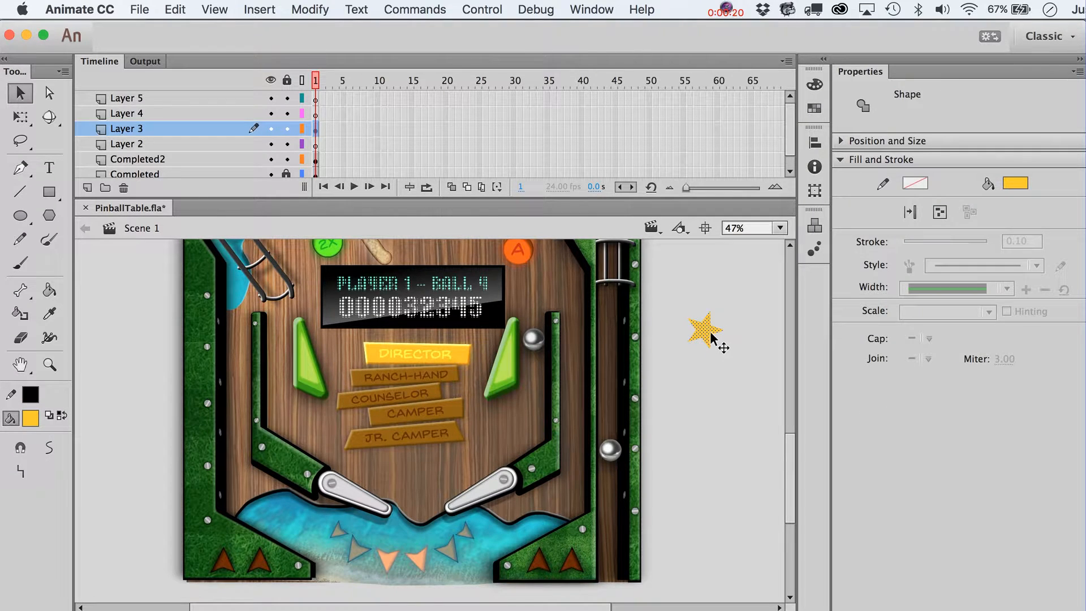
pyautogui.moveTo(712, 335)
pyautogui.mouseDown()
pyautogui.moveTo(695, 362)
pyautogui.moveTo(698, 340)
pyautogui.mouseUp()
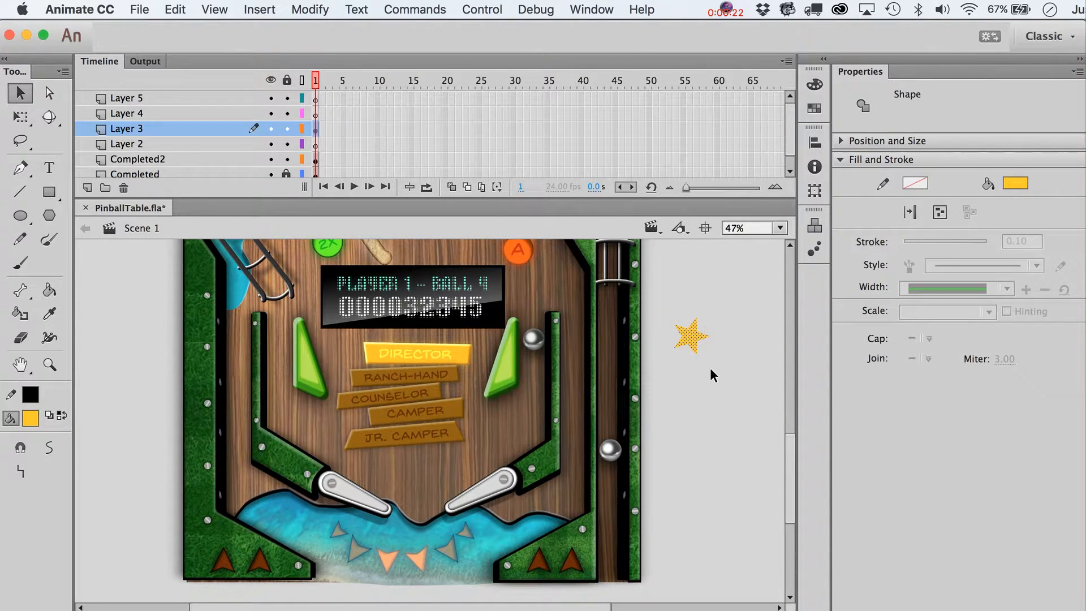
# Step: Configure the PolyStar tool to draw a star with 32 sides
pyautogui.click(46, 217)
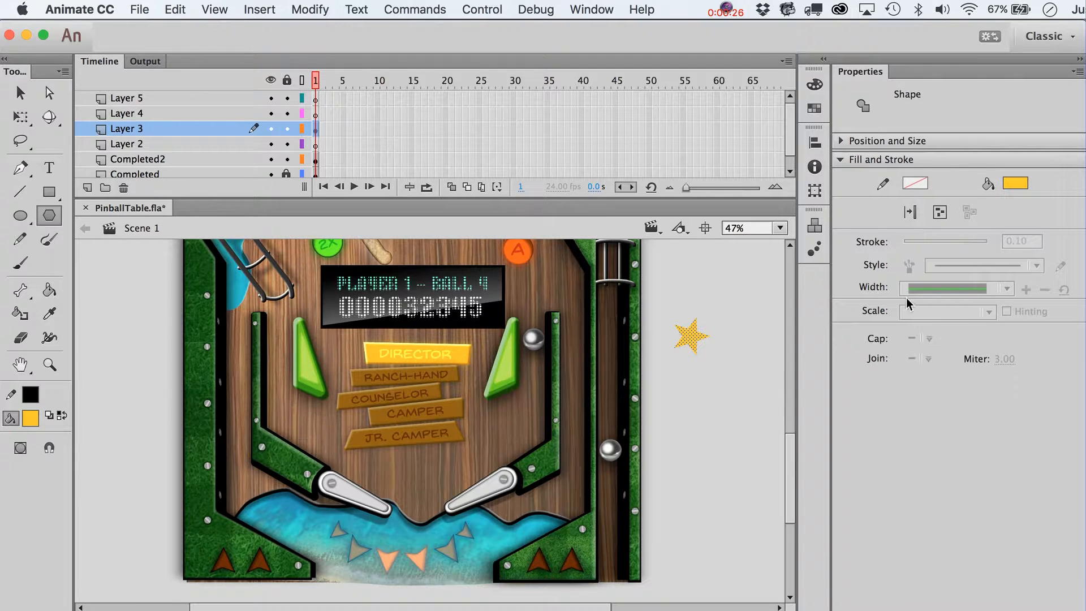
pyautogui.press('v')
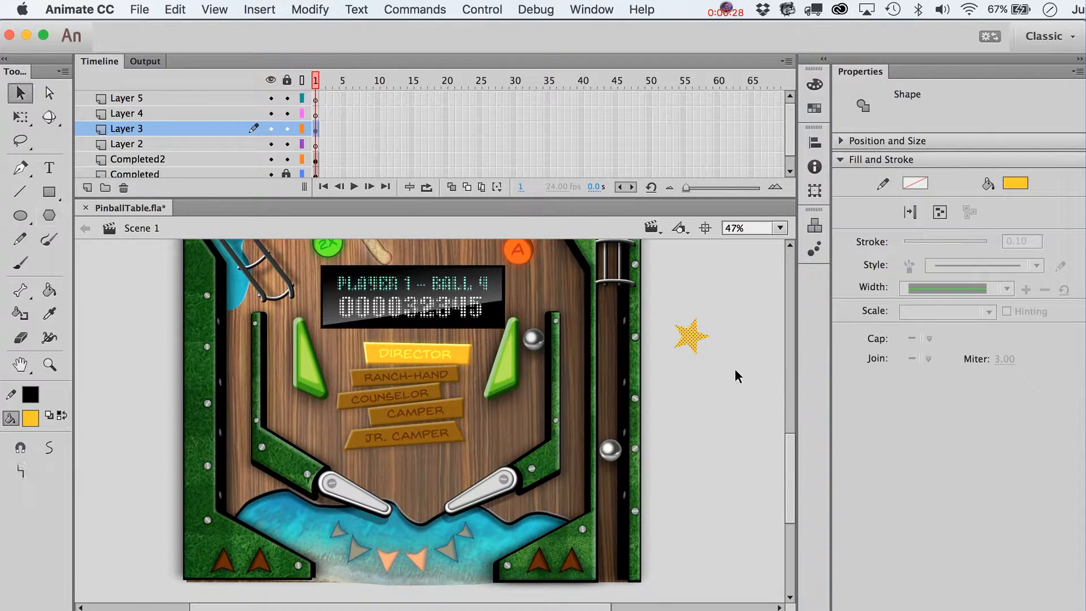
pyautogui.click(735, 376)
pyautogui.click(56, 218)
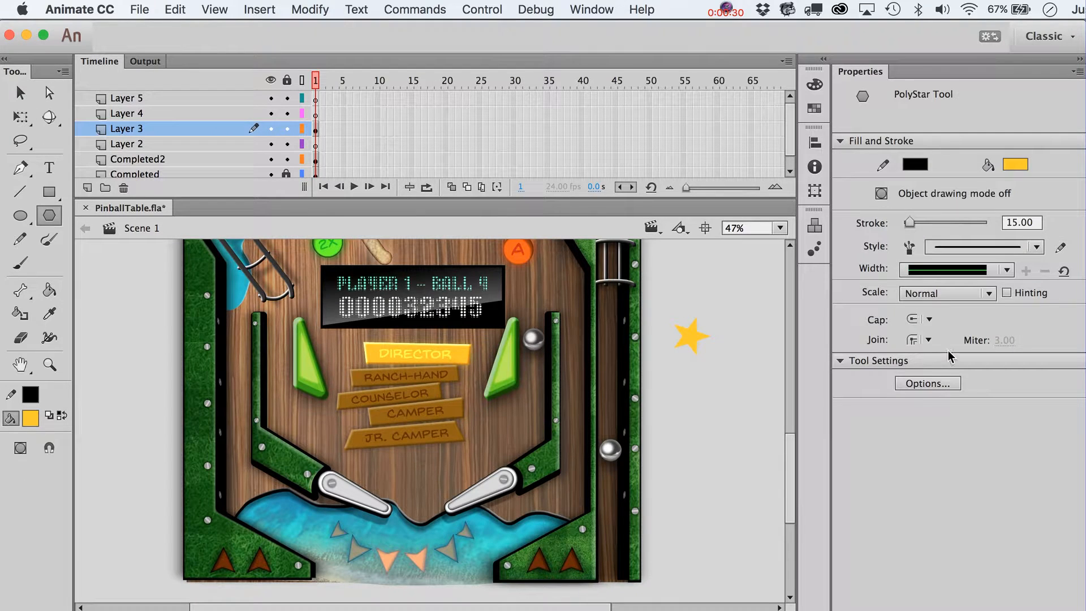
pyautogui.click(928, 385)
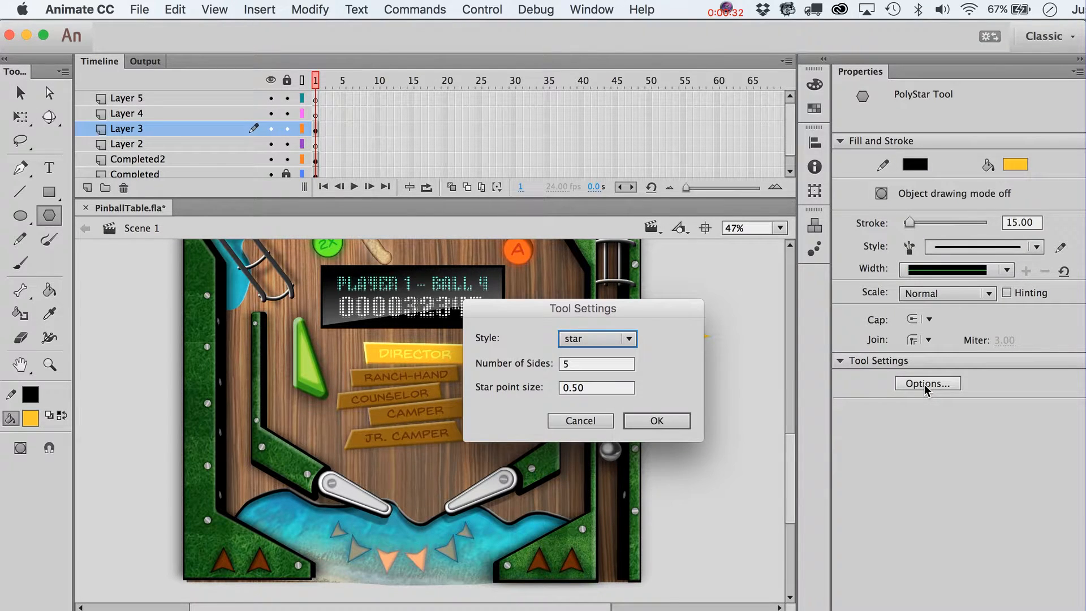
pyautogui.click(612, 339)
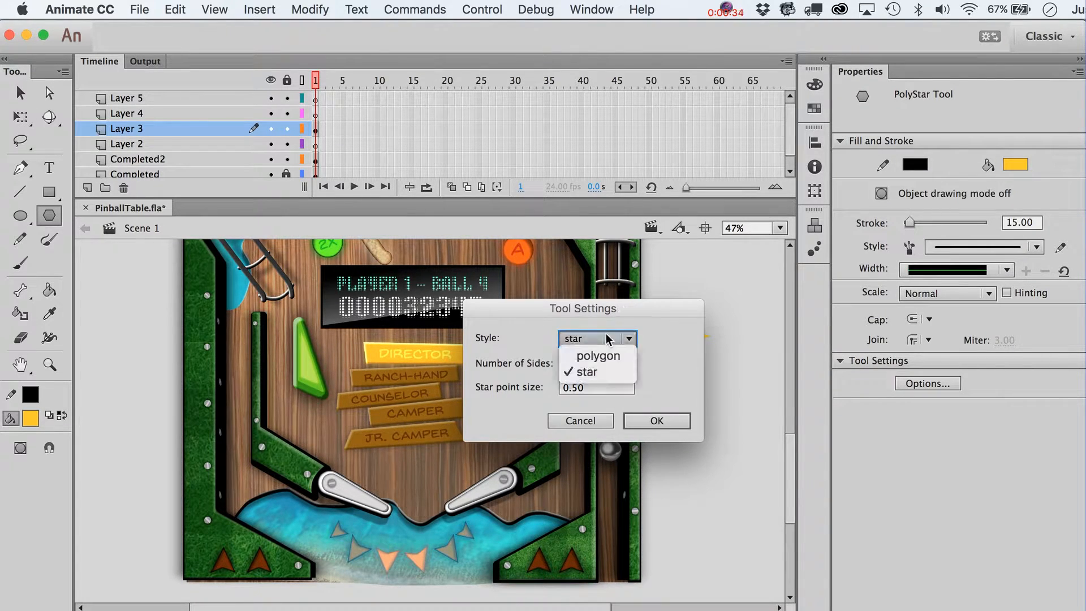
pyautogui.click(618, 374)
pyautogui.doubleClick(577, 366)
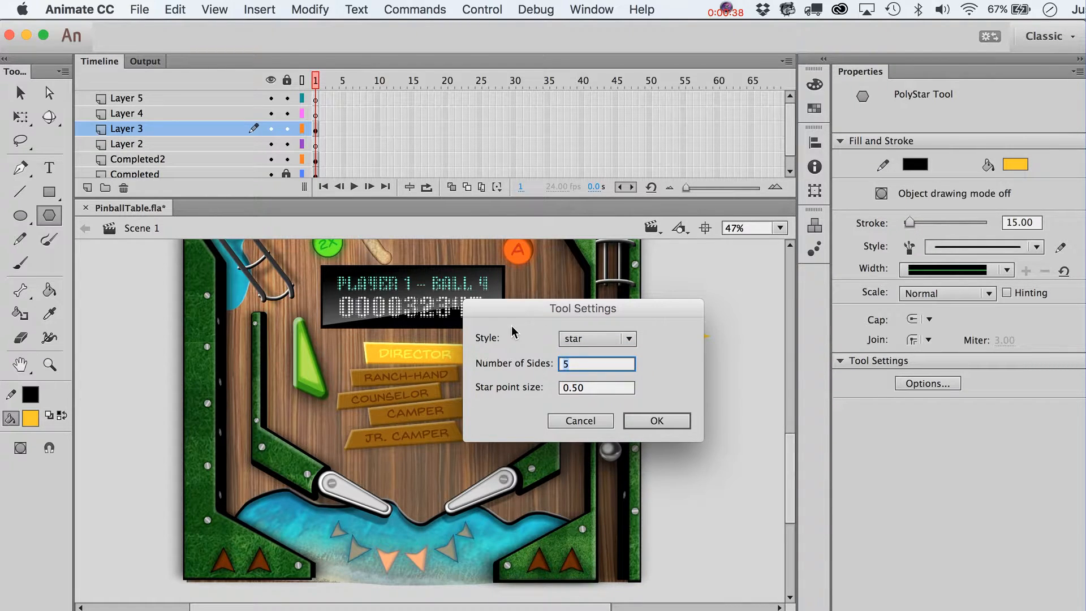
pyautogui.moveTo(524, 318); pyautogui.dragTo(411, 318)
pyautogui.write('32')
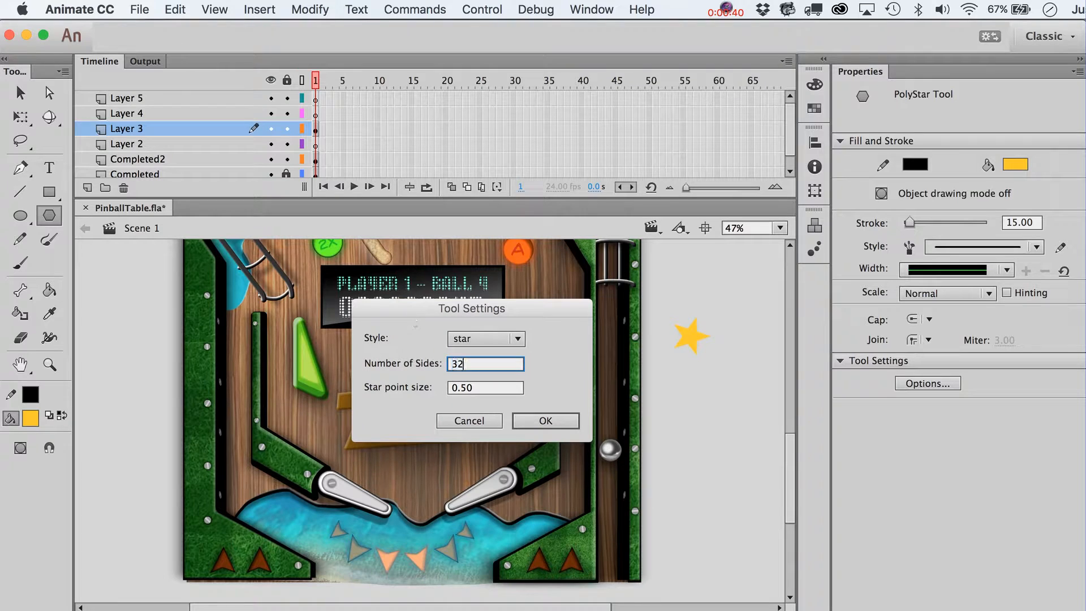
pyautogui.click(546, 422)
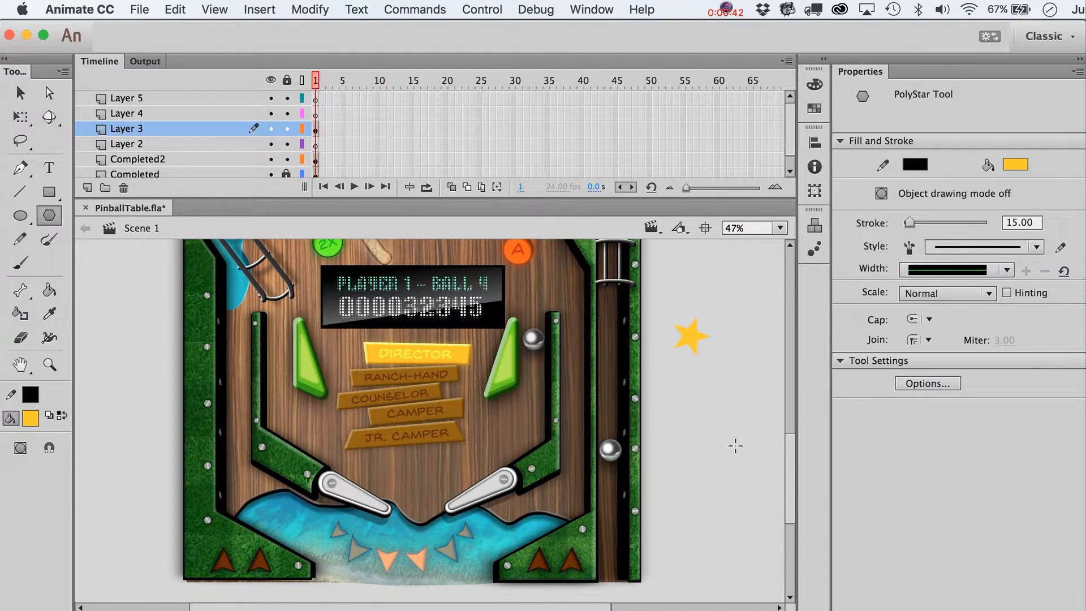
# Step: Draw a 32-pointed sunburst beside the table, delete its black outline and move the yellow fill between the two flippers
pyautogui.moveTo(736, 446); pyautogui.dragTo(773, 483)
pyautogui.press('v')
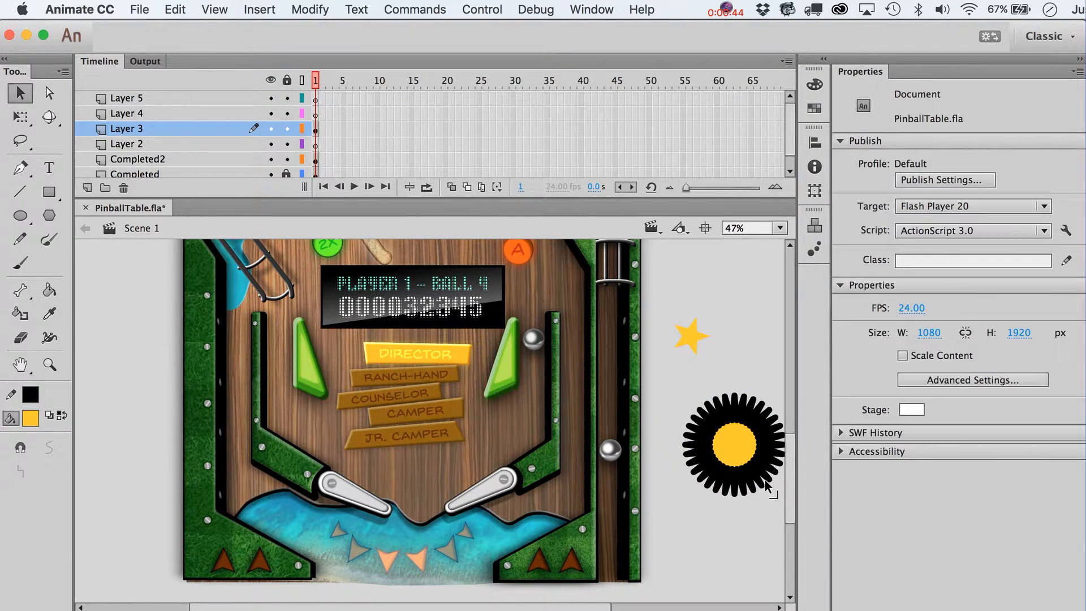
pyautogui.doubleClick(765, 485)
pyautogui.press('Delete')
pyautogui.click(730, 445)
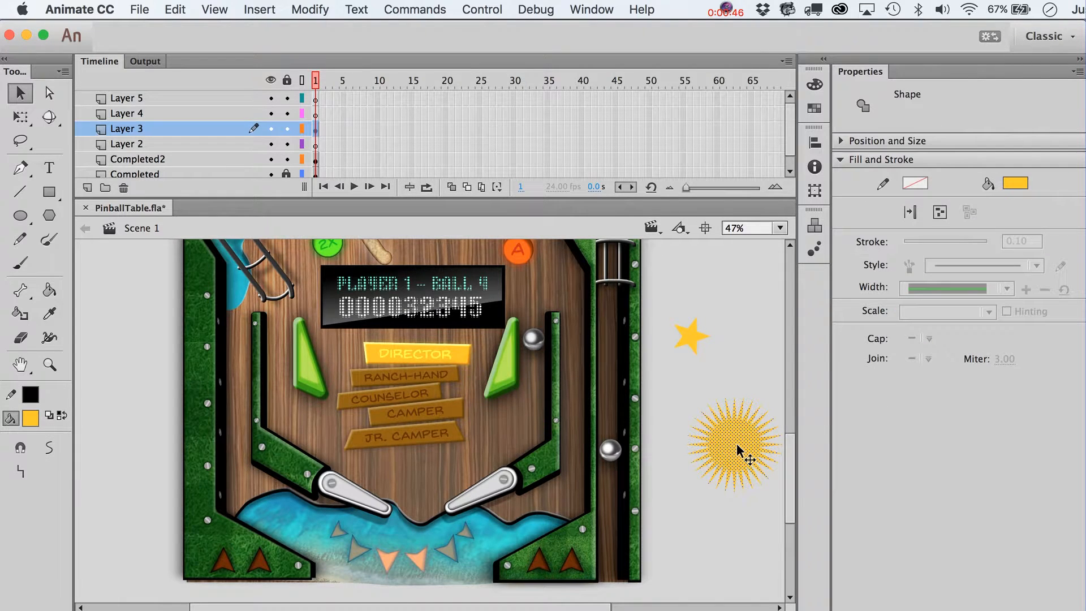
pyautogui.moveTo(737, 447); pyautogui.dragTo(417, 505)
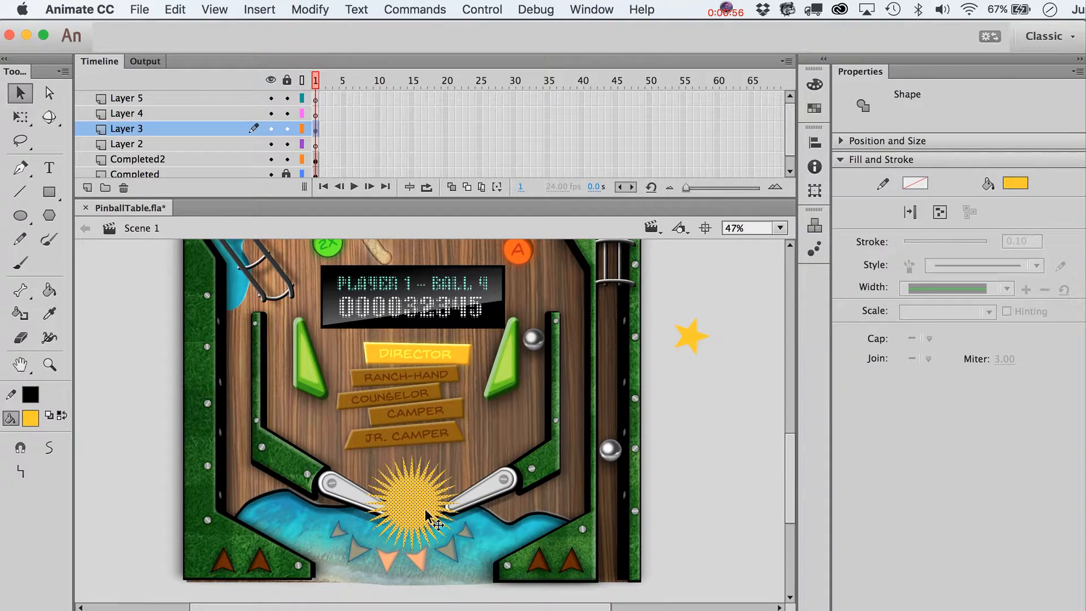
# Step: Convert the sunburst to a movie clip symbol and transfer it in place to the Completed2 layer
pyautogui.press('F8')
pyautogui.press('Return')
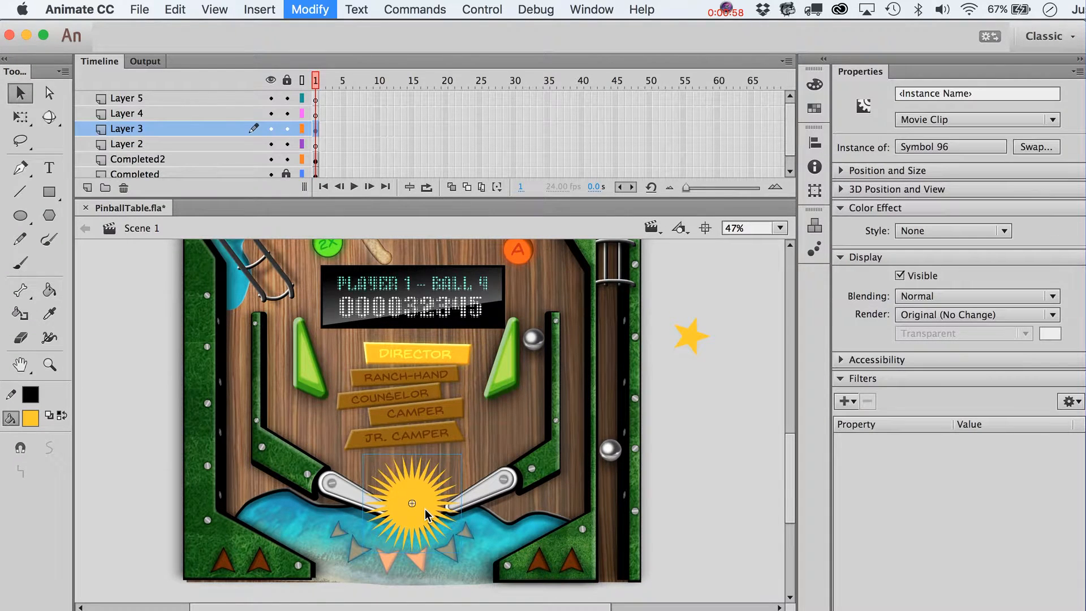
pyautogui.press('super+x')
pyautogui.click(422, 525)
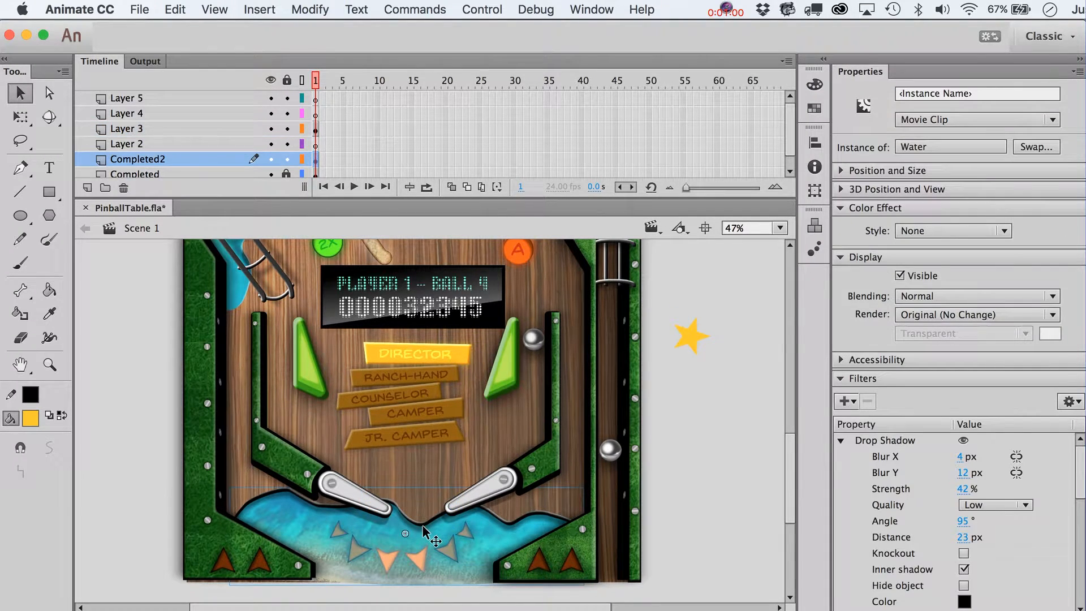
pyautogui.press('super+shift+v')
# Step: Send the sunburst backward in the stacking order until it sits behind the water
pyautogui.press('super+Down')
pyautogui.press('super+Down')
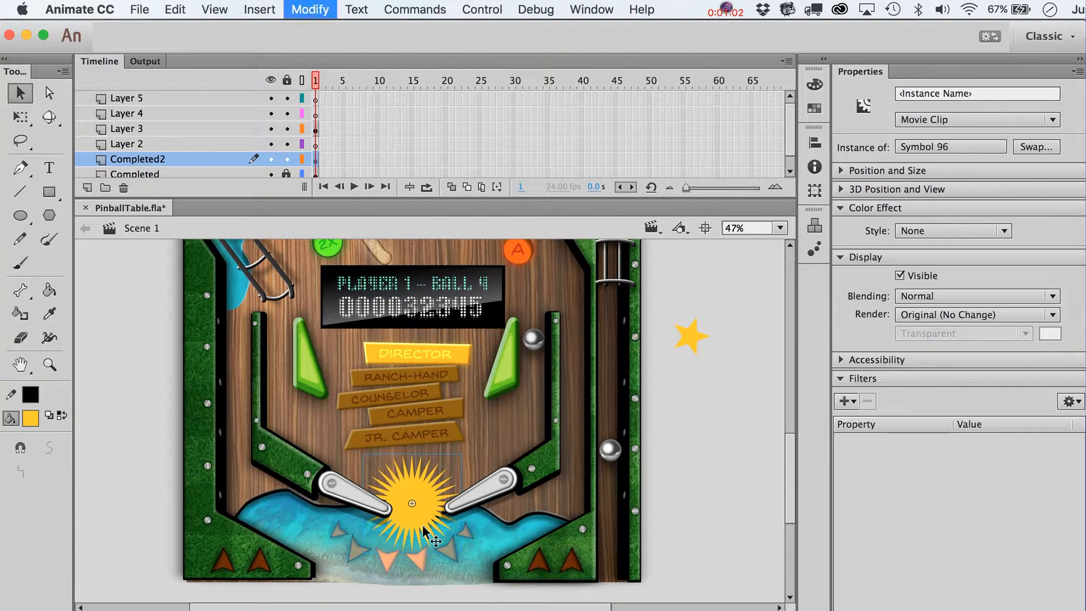
pyautogui.press('super+Down')
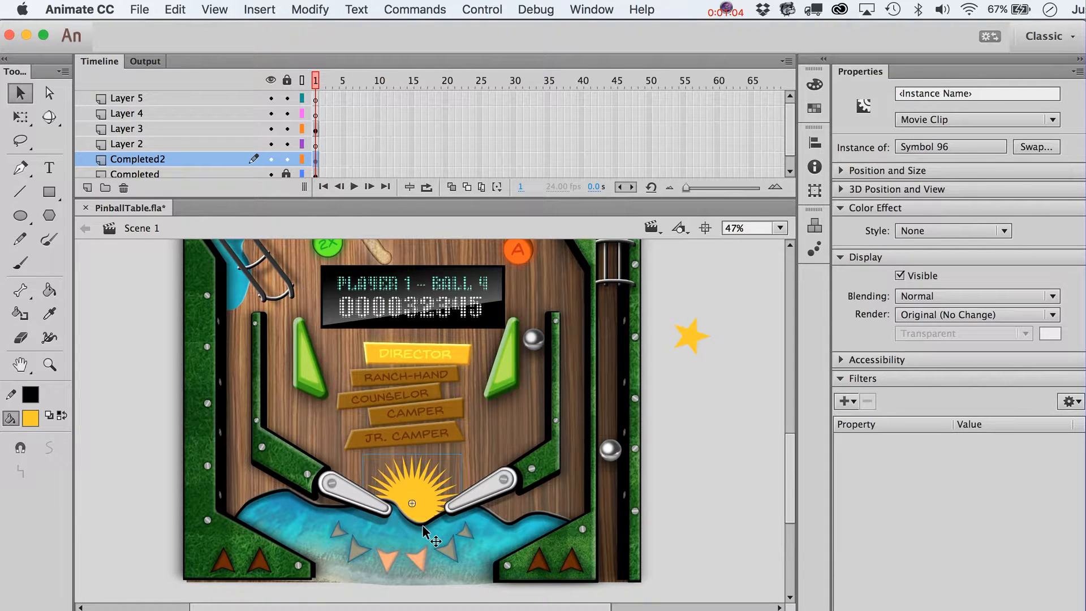
pyautogui.scroll(3, 676, 475)
pyautogui.scroll(-4, 676, 478)
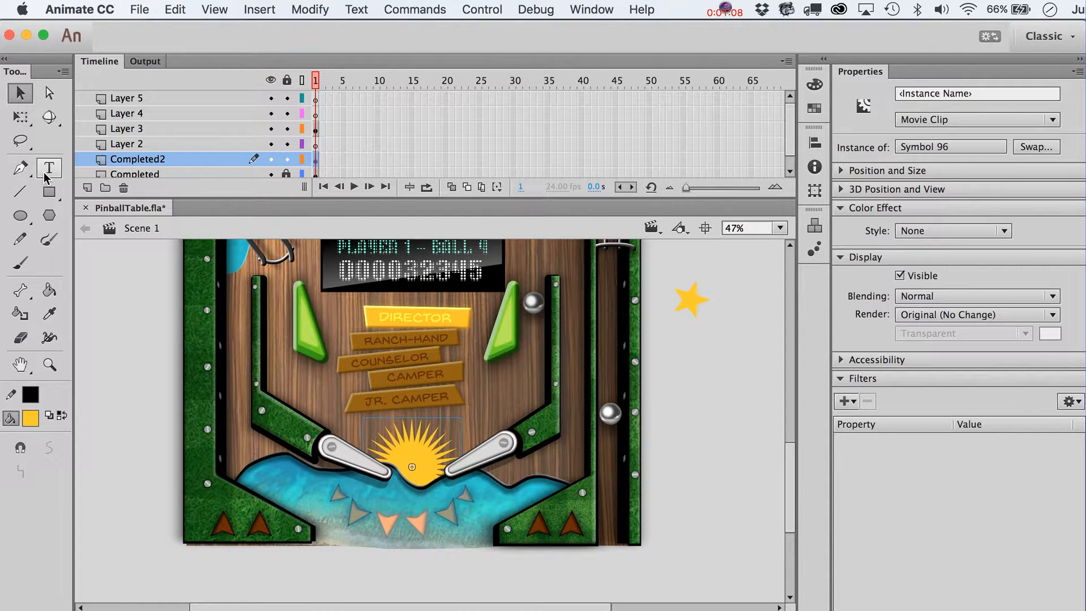
# Step: Duplicate the small yellow star directly below the original
pyautogui.click(49, 215)
pyautogui.press('v')
pyautogui.click(695, 308)
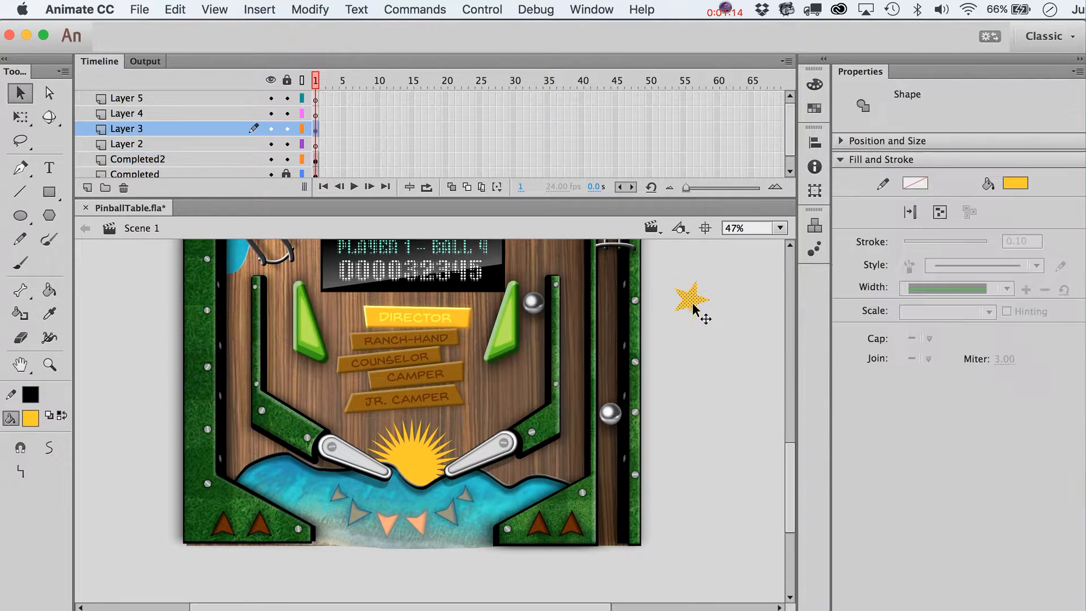
pyautogui.scroll(5, 695, 398)
pyautogui.scroll(-4, 695, 398)
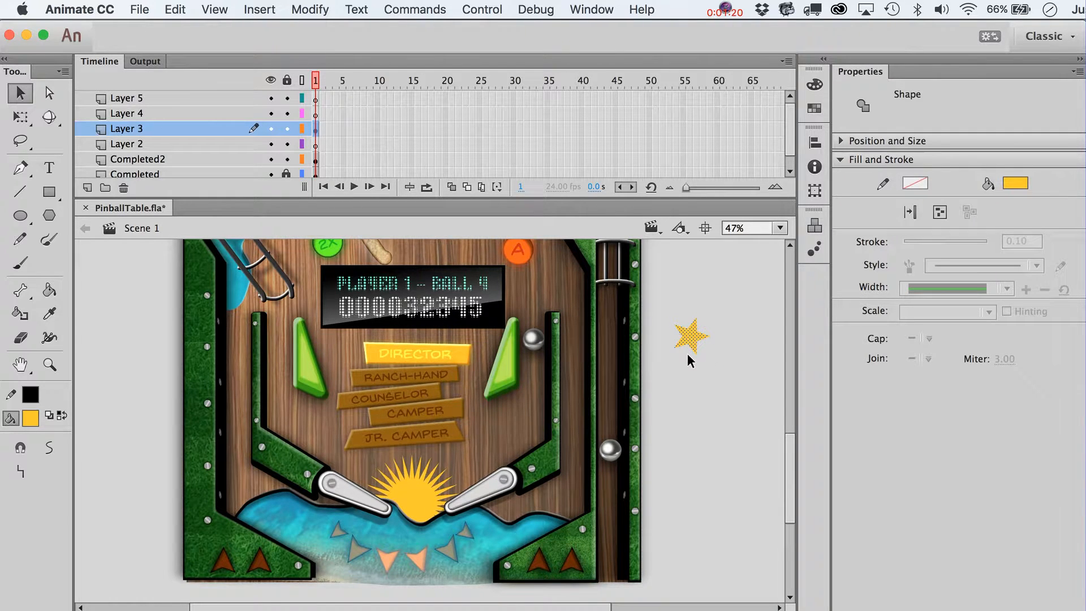
pyautogui.moveTo(687, 354); pyautogui.dragTo(688, 381)
# Step: Change the duplicate star's fill color to orange
pyautogui.click(50, 364)
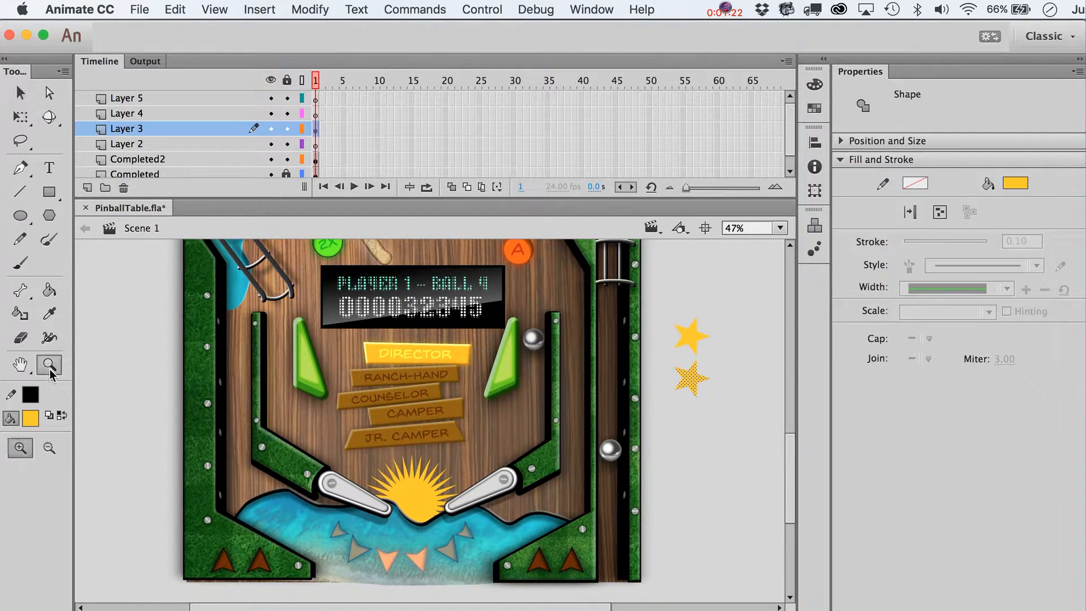
pyautogui.moveTo(541, 313); pyautogui.dragTo(762, 436)
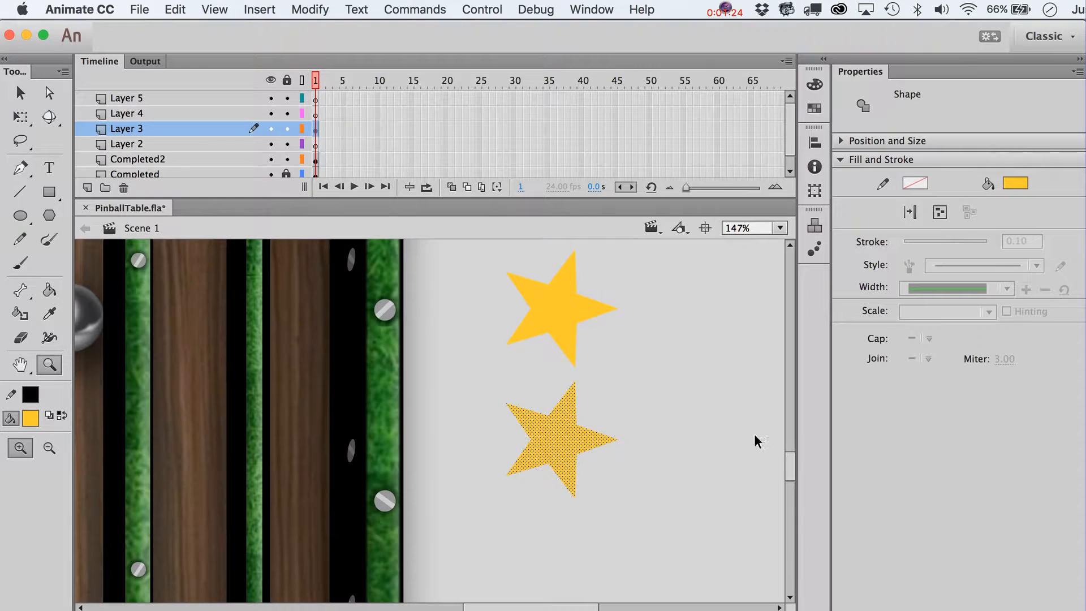
pyautogui.press('v')
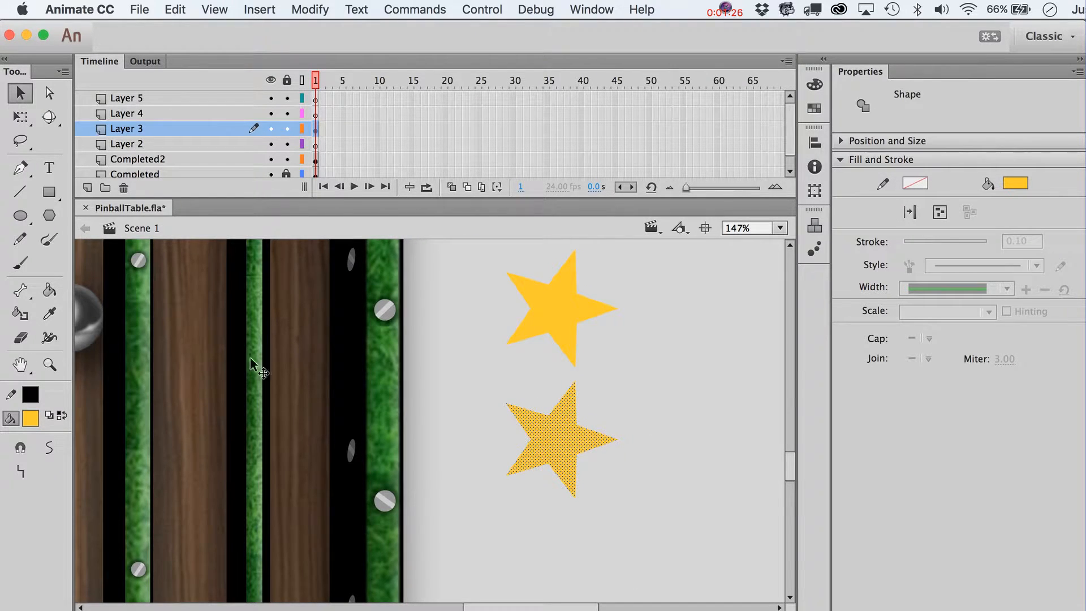
pyautogui.click(31, 418)
pyautogui.click(289, 545)
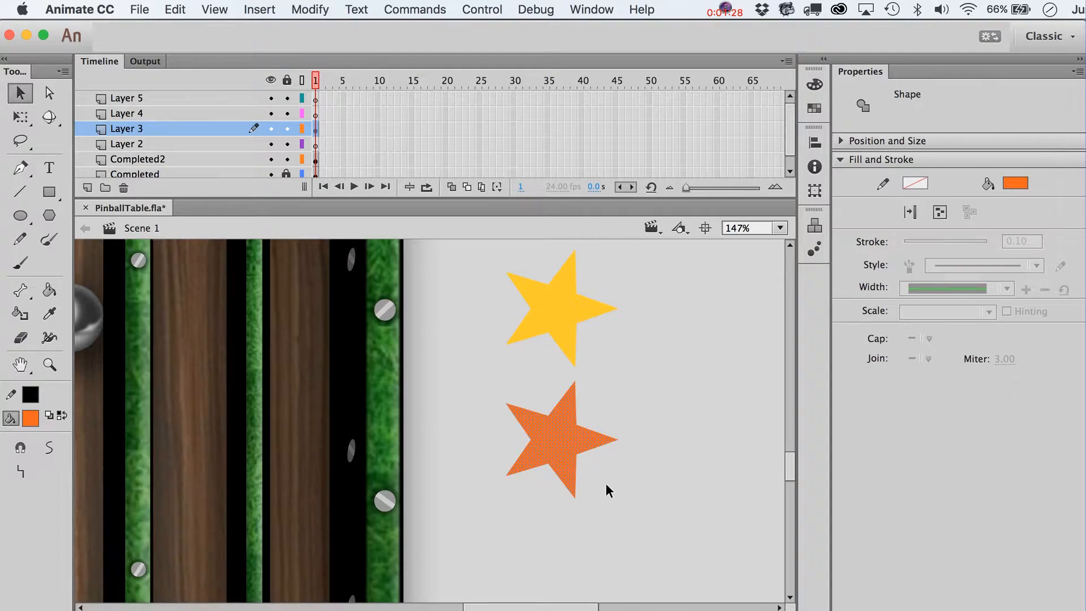
# Step: Scale down the orange star and center it on the yellow star
pyautogui.press('q')
pyautogui.moveTo(617, 383); pyautogui.dragTo(559, 296)
pyautogui.press('v')
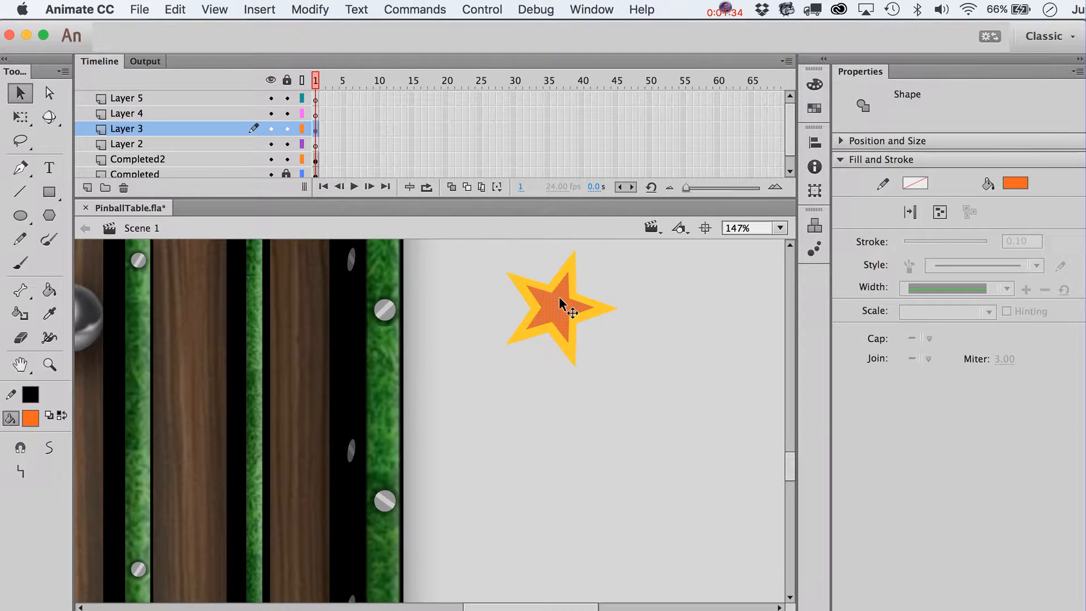
pyautogui.click(585, 367)
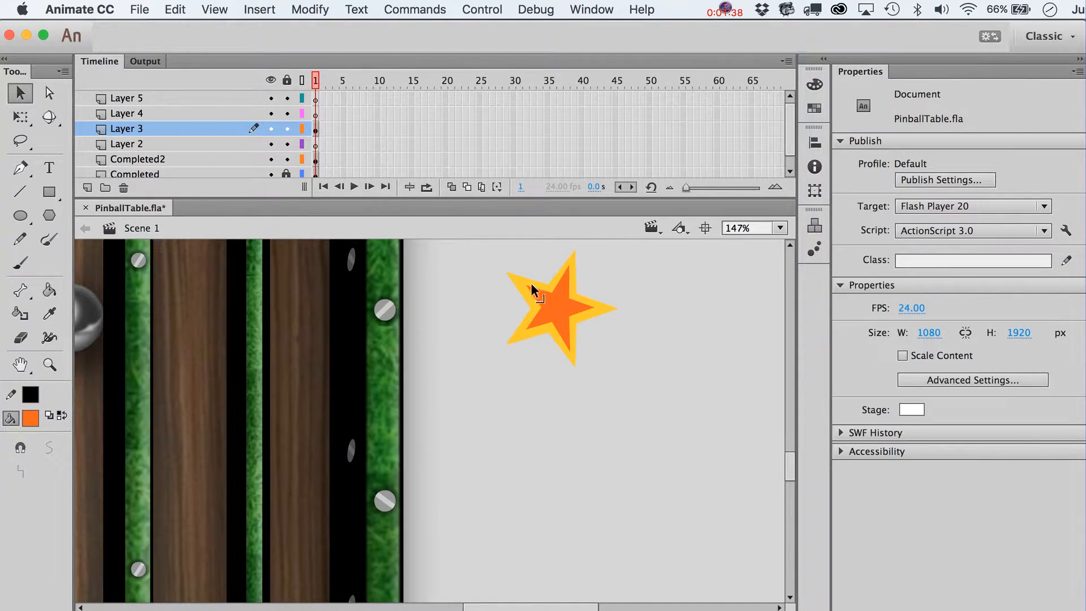
# Step: Convert the combined yellow and orange star to a movie clip symbol named "star orange"
pyautogui.click(49, 366)
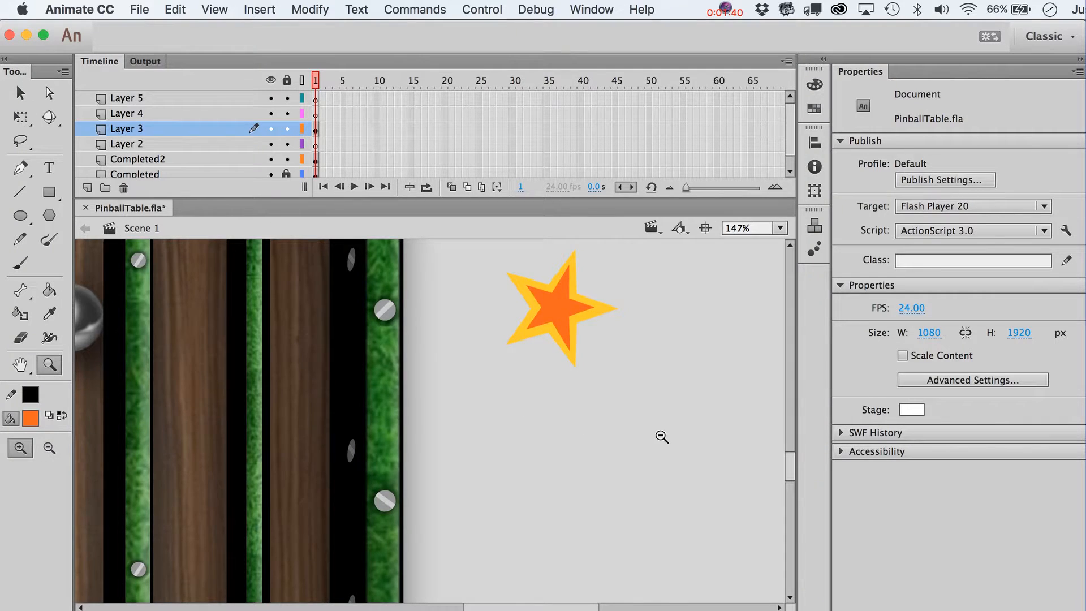
pyautogui.keyDown('alt'); pyautogui.click(568, 414); pyautogui.keyUp('alt')
pyautogui.press('v')
pyautogui.moveTo(497, 437); pyautogui.dragTo(357, 290)
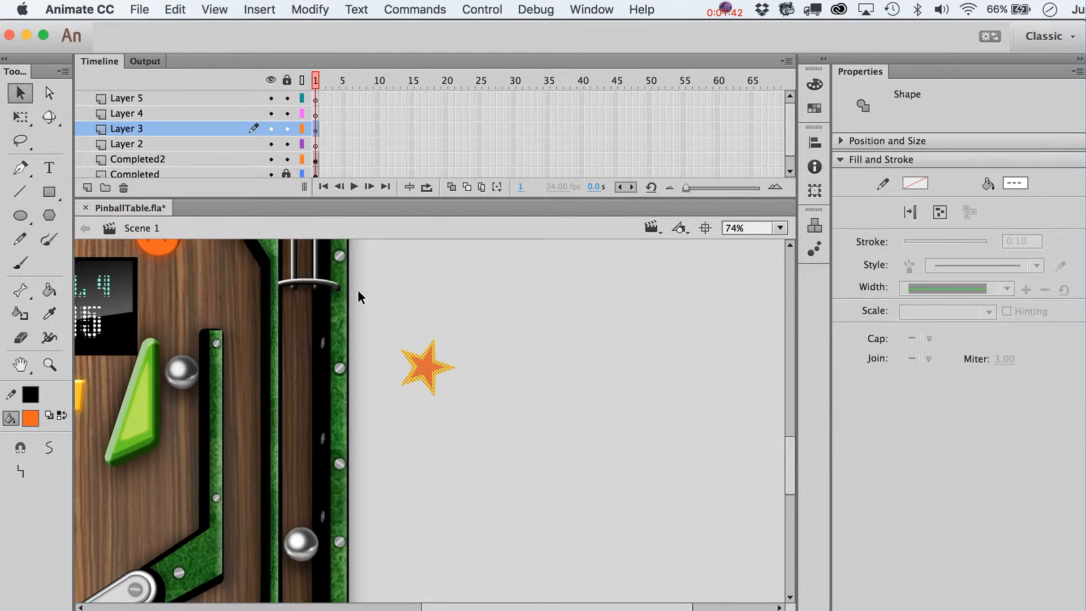
pyautogui.press('F8')
pyautogui.write('star orange')
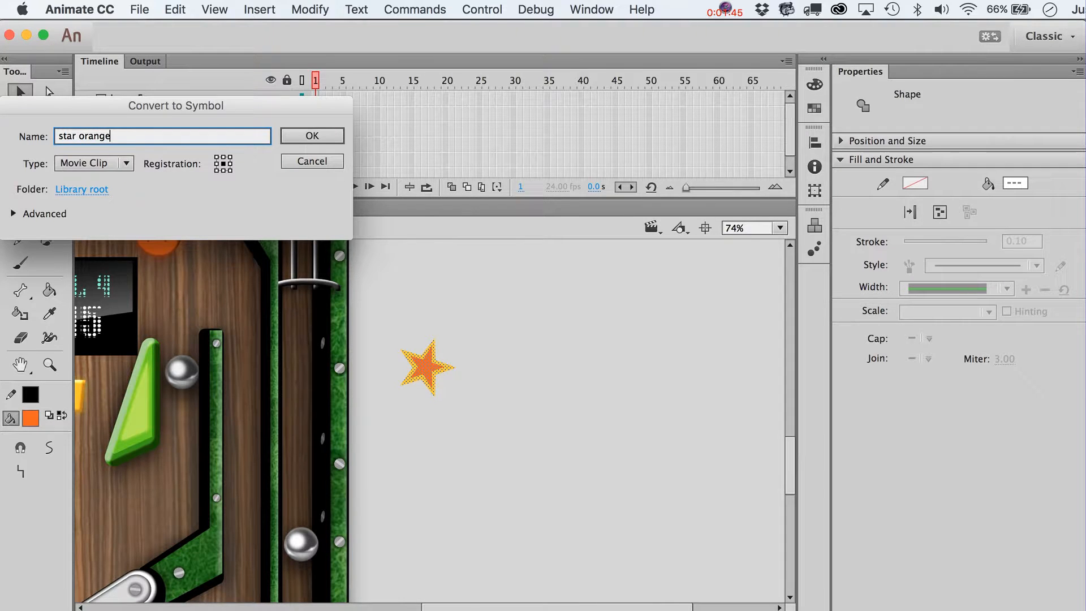
pyautogui.press('Return')
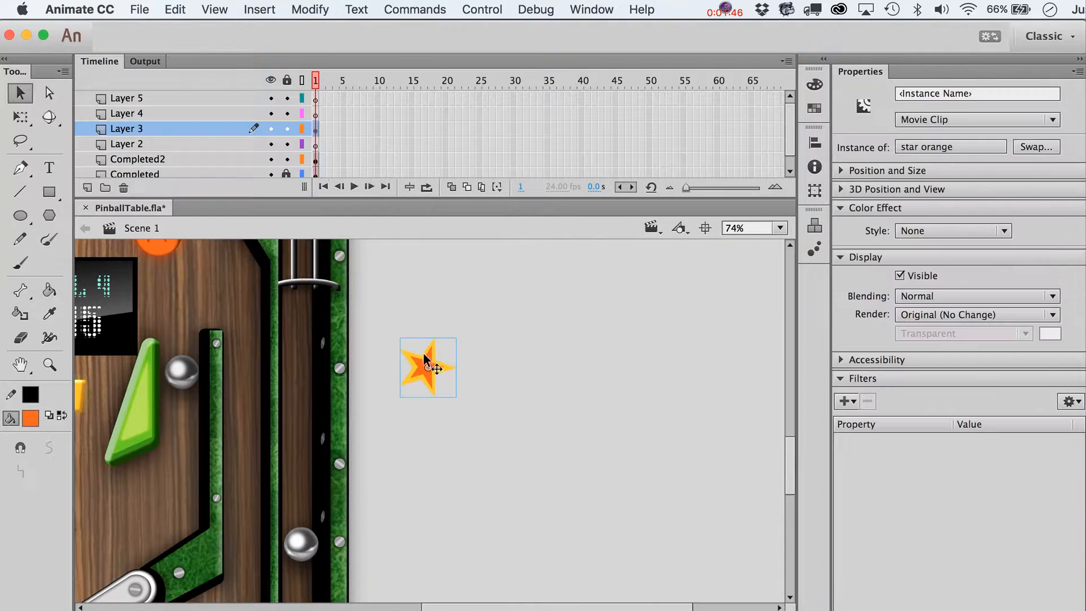
# Step: Move the star onto the table, between the left green rail and the left green bumper
pyautogui.moveTo(425, 367); pyautogui.dragTo(189, 444)
pyautogui.hscroll(-5, 189, 444)
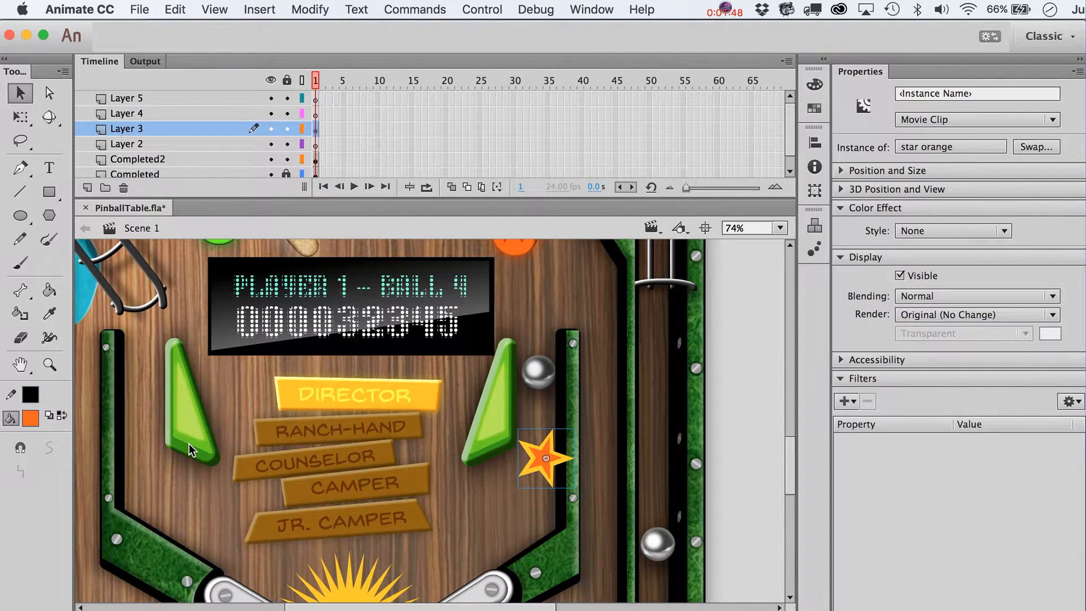
pyautogui.moveTo(544, 460); pyautogui.dragTo(143, 454)
# Step: Shrink and rotate the star so one point faces up, and nudge it slightly right and down below the bumper's corner
pyautogui.press('q')
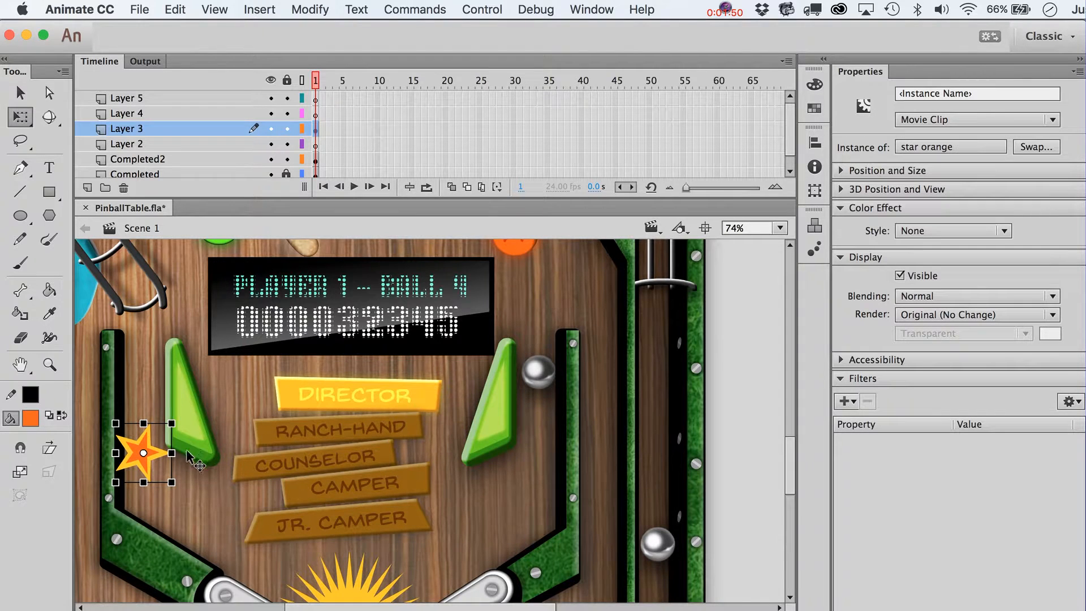
pyautogui.moveTo(174, 422); pyautogui.dragTo(168, 464)
pyautogui.press('v')
pyautogui.hotkey('shift', 'Right')
pyautogui.hotkey('shift', 'Down')
pyautogui.hotkey('shift', 'Down')
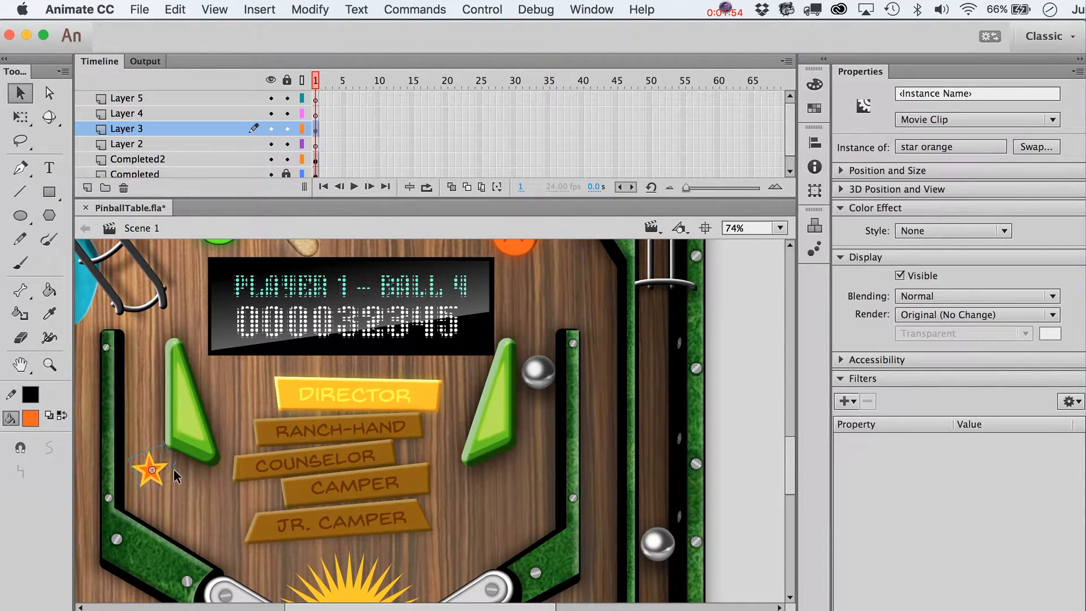
# Step: Move the star slightly left and enlarge it with the Free Transform tool, in the gap below the left green bumper
pyautogui.hotkey('shift', 'Left')
pyautogui.click(50, 365)
pyautogui.keyDown('alt'); pyautogui.click(198, 425); pyautogui.keyUp('alt')
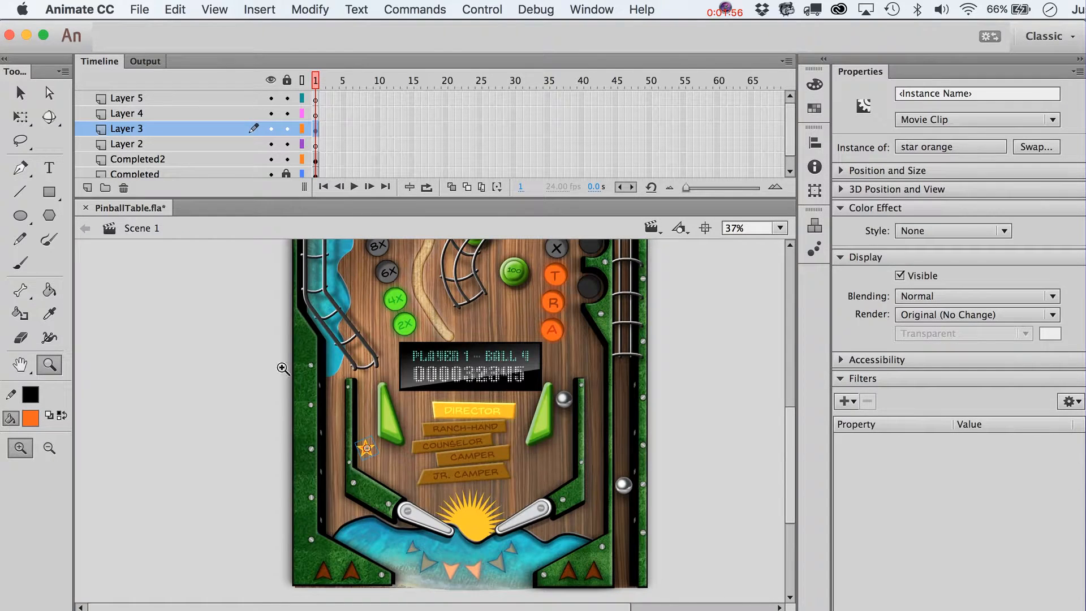
pyautogui.moveTo(232, 338); pyautogui.dragTo(621, 587)
pyautogui.press('v')
pyautogui.press('q')
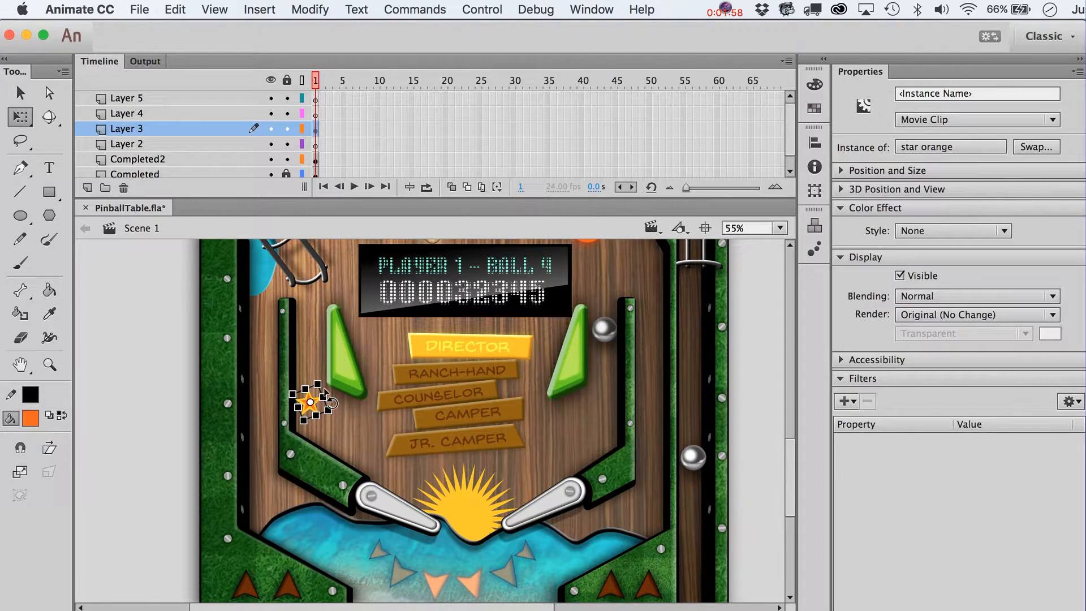
pyautogui.moveTo(325, 378); pyautogui.dragTo(327, 374)
# Step: Transfer the star in place from Layer 3 to the Completed2 layer and send it backward in the stacking order
pyautogui.press('super+Up')
pyautogui.press('super+Down')
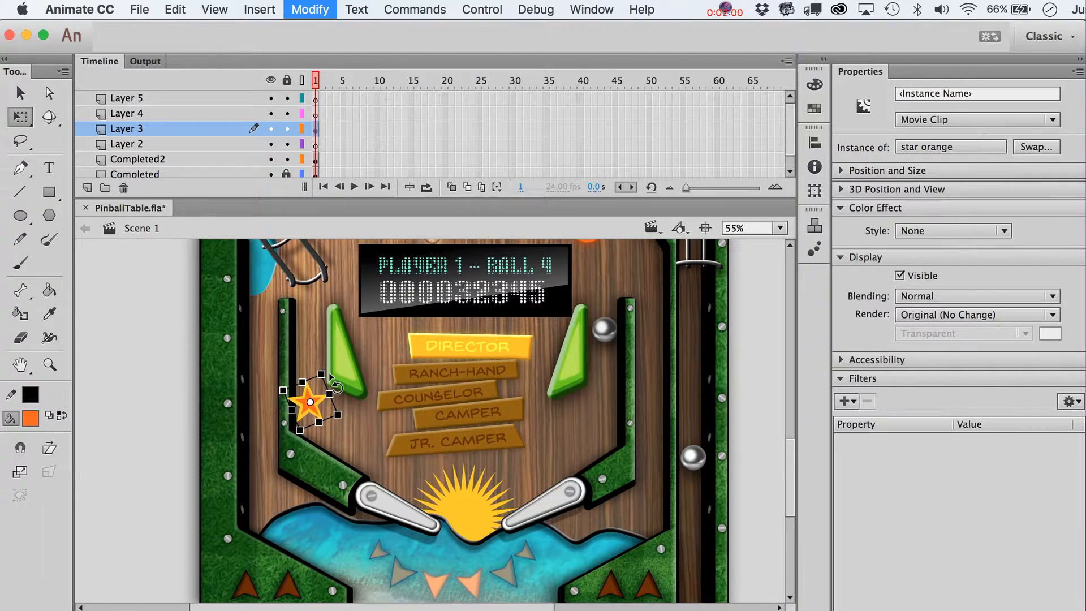
pyautogui.press('BackSpace')
pyautogui.click(298, 428)
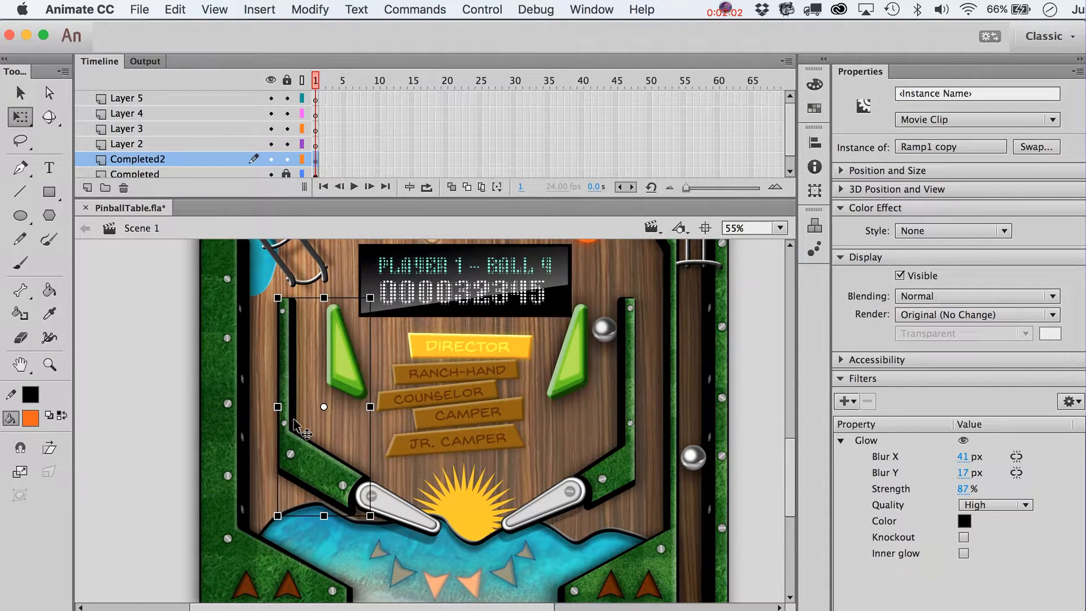
pyautogui.press('super+shift+v')
pyautogui.press('super+Down')
pyautogui.press('super+Down')
pyautogui.press('super+Down')
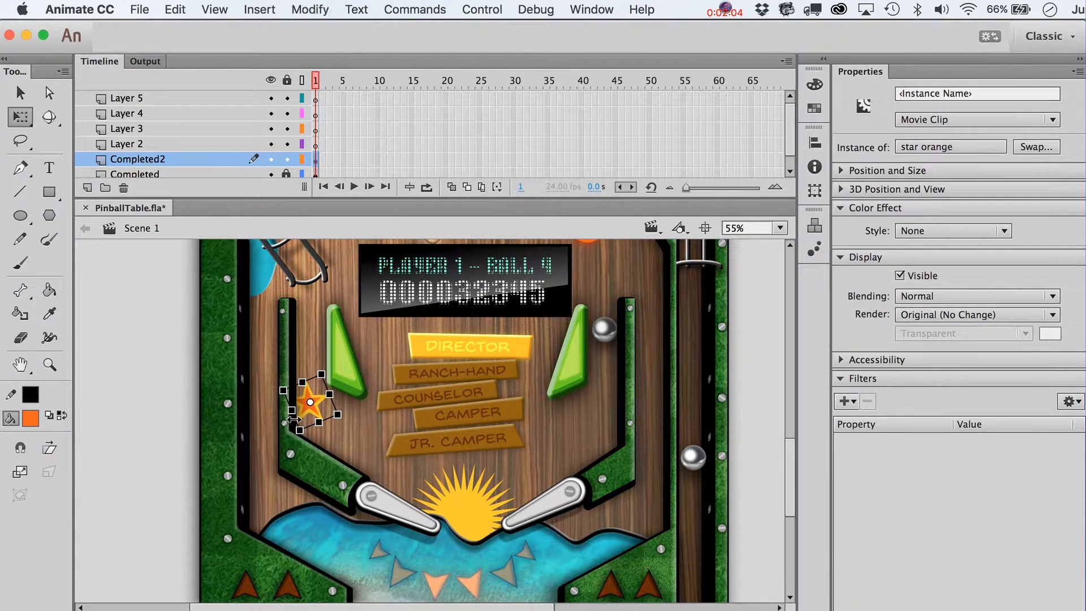
# Step: Nudge the star slightly left and down, closer to the corner of the left green rail
pyautogui.press('Left')
pyautogui.press('Left')
pyautogui.hotkey('shift', 'Down')
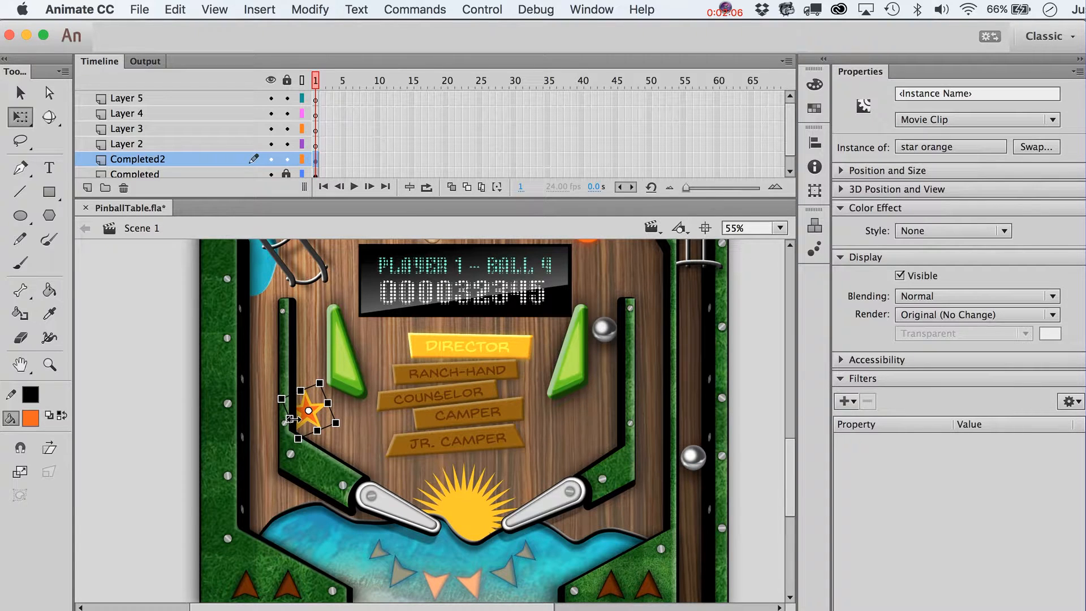
# Step: Paste a copy of the star straight above the original, then shrink and rotate the copy slightly
pyautogui.press('super+shift+v')
pyautogui.hotkey('shift', 'Up')
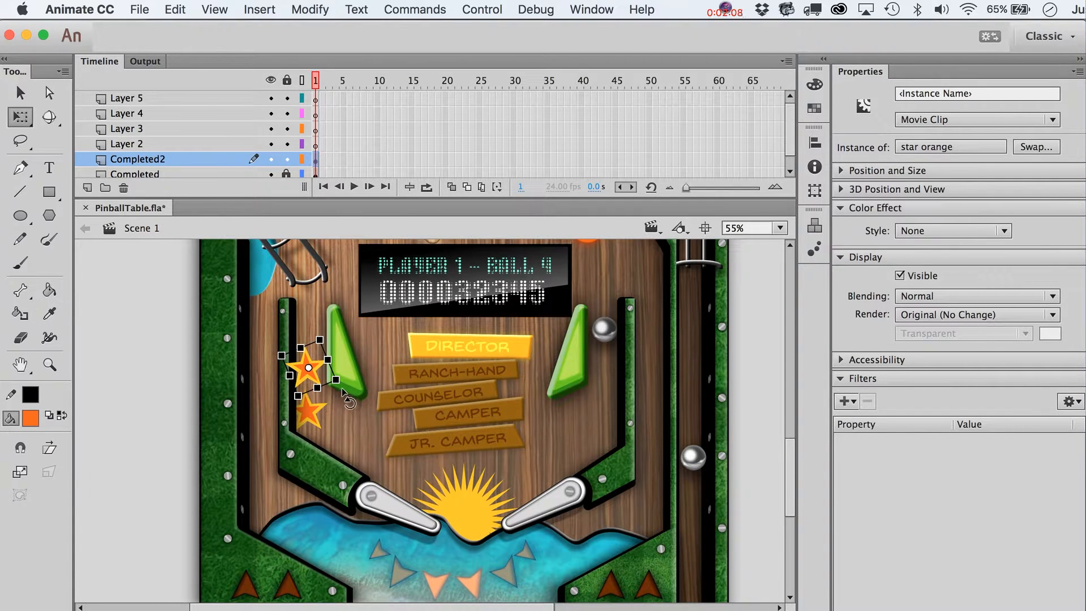
pyautogui.moveTo(342, 388); pyautogui.dragTo(333, 397)
pyautogui.moveTo(331, 350); pyautogui.dragTo(326, 356)
pyautogui.press('v')
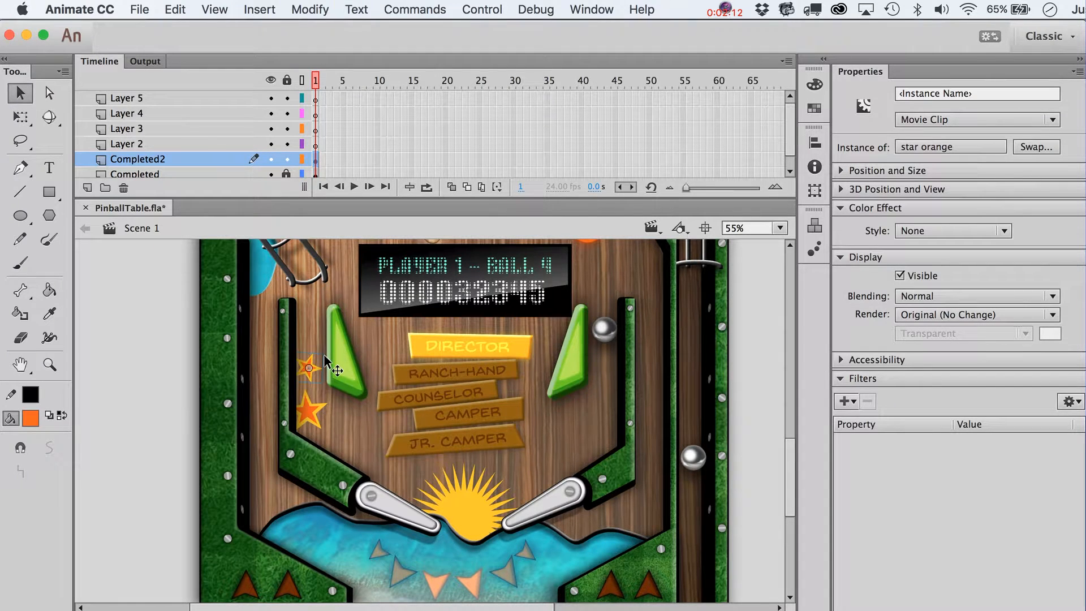
# Step: Set the blending mode of both stars to Lighten
pyautogui.keyDown('shift'); pyautogui.click(321, 410); pyautogui.keyUp('shift')
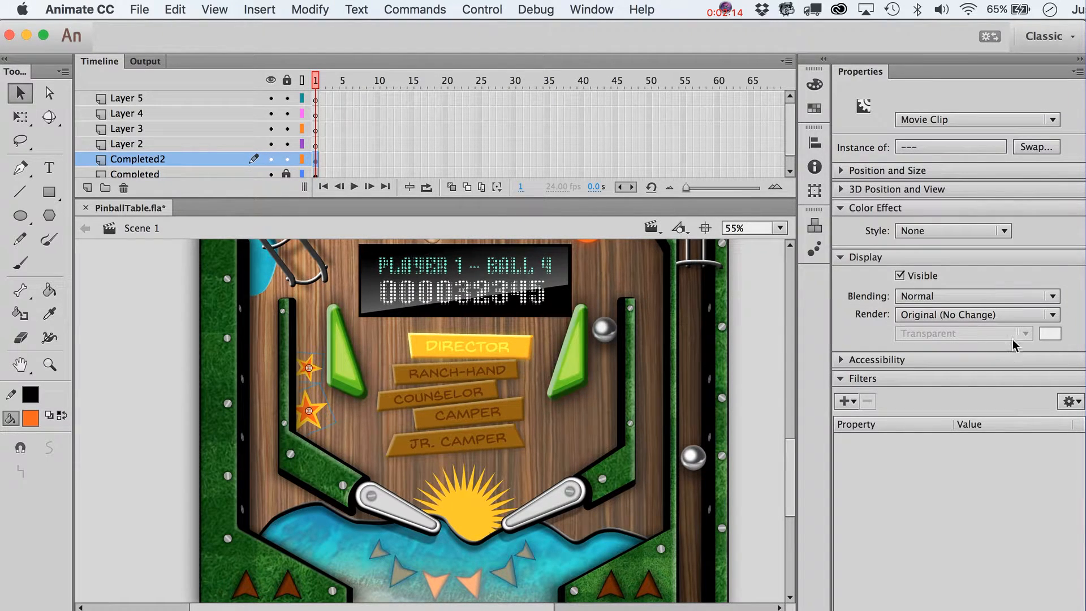
pyautogui.click(978, 296)
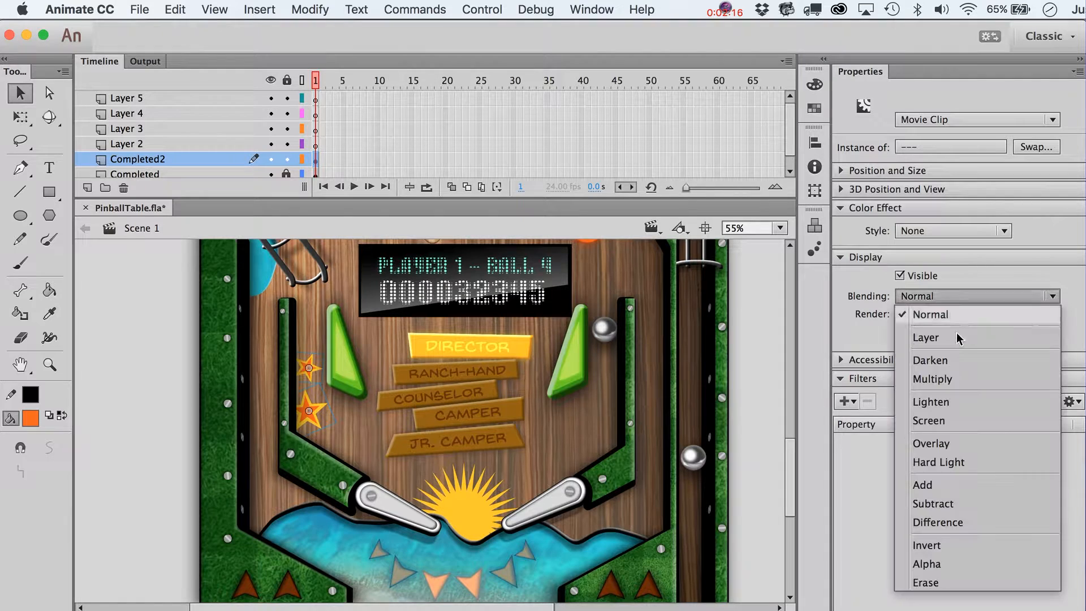
pyautogui.click(956, 338)
pyautogui.press('Down')
pyautogui.press('Down')
pyautogui.press('Down')
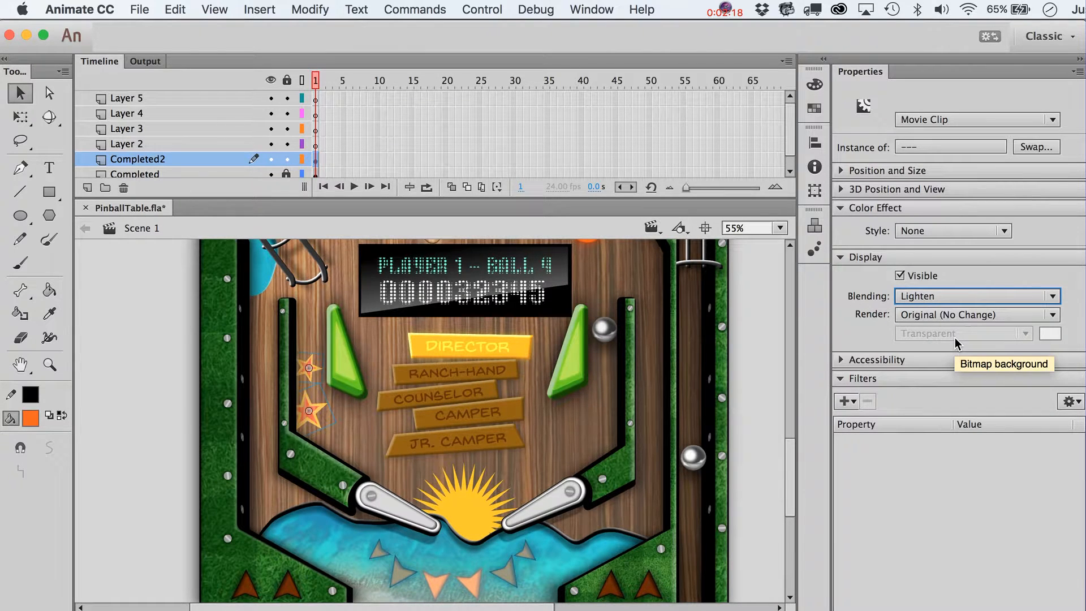
# Step: Try the blending modes from Screen through Subtract on both stars, and return them to Lighten
pyautogui.press('Down')
pyautogui.press('Down')
pyautogui.press('Down')
pyautogui.press('Down')
pyautogui.press('Down')
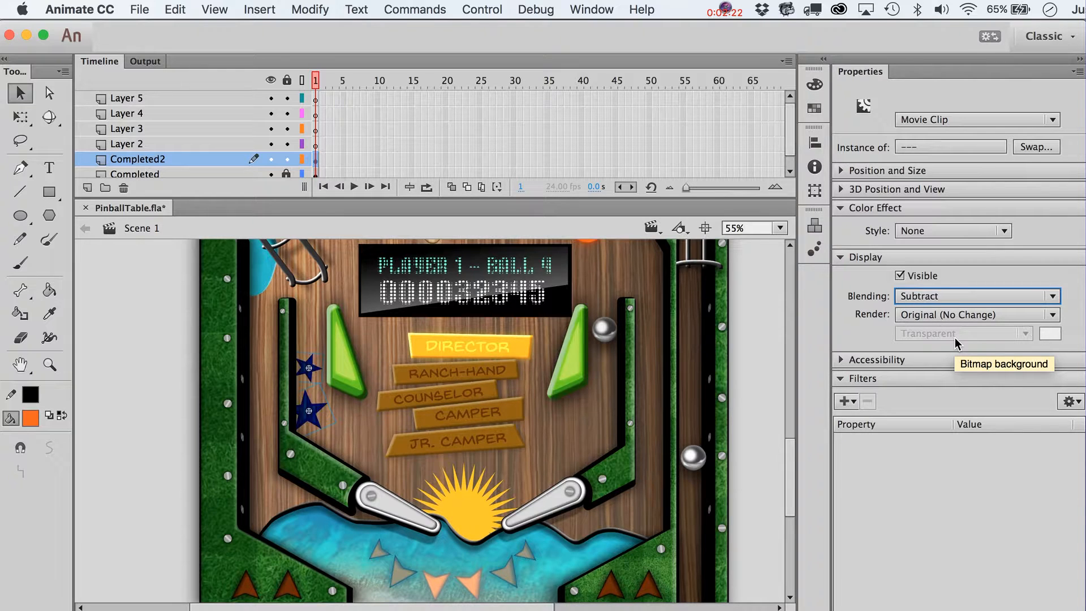
pyautogui.press('Up')
pyautogui.press('Up')
pyautogui.press('Up')
pyautogui.press('Up')
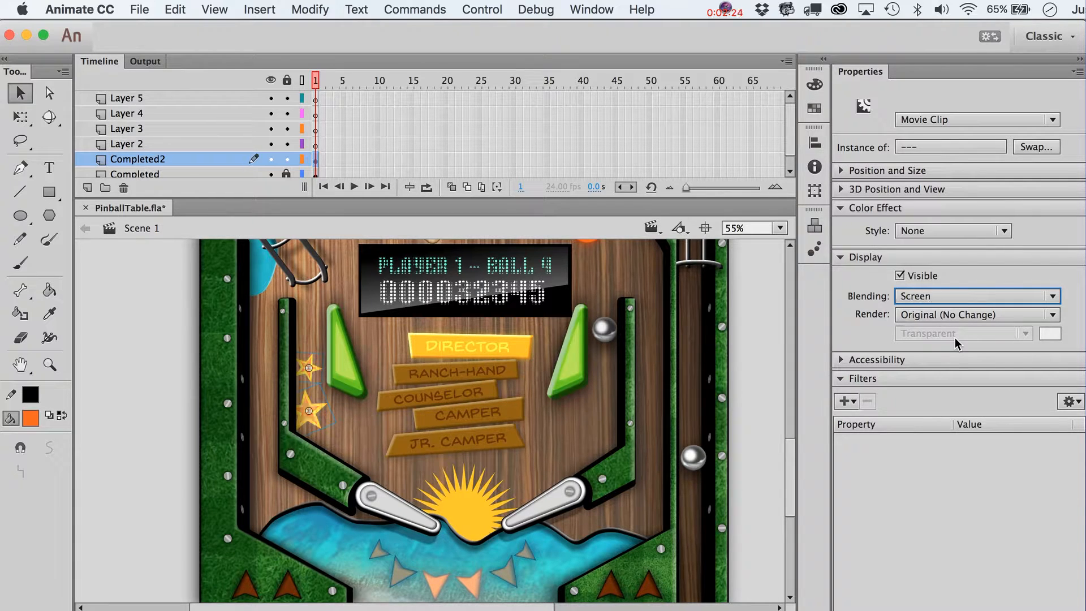
pyautogui.press('Down')
pyautogui.press('Up')
pyautogui.press('Up')
pyautogui.click(155, 467)
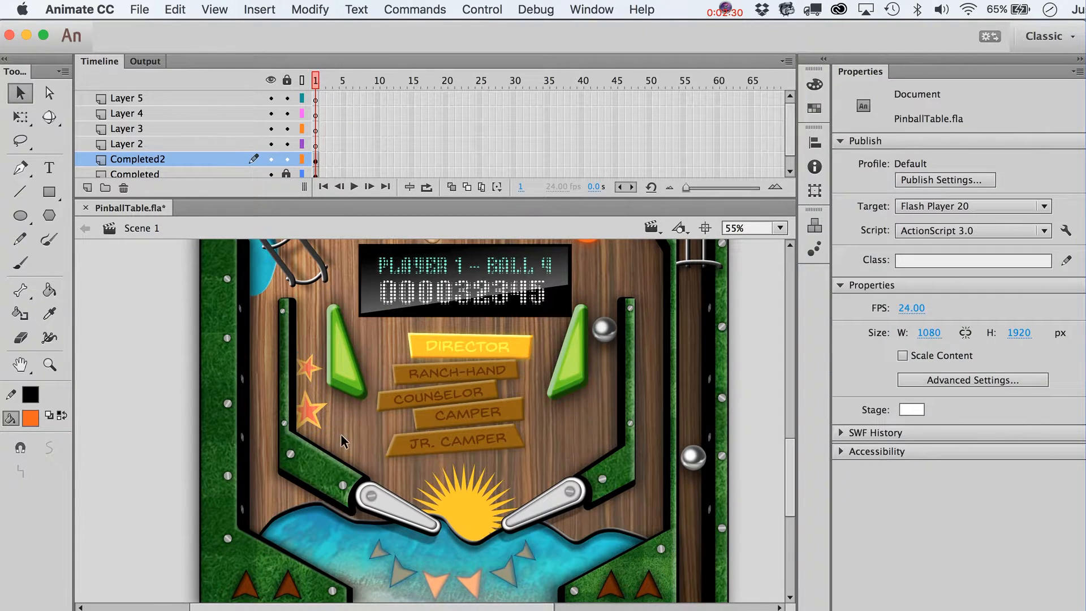
# Step: Duplicate the larger star to its lower right, beneath the left green bumper, and shrink and rotate the copy
pyautogui.click(316, 416)
pyautogui.scroll(6, 318, 410)
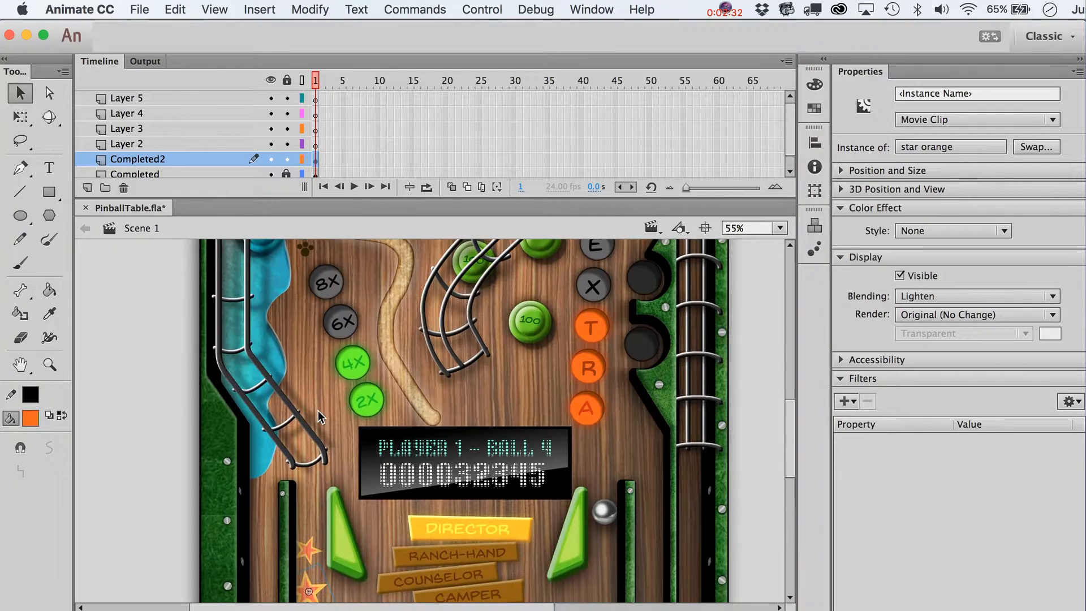
pyautogui.scroll(5, 388, 408)
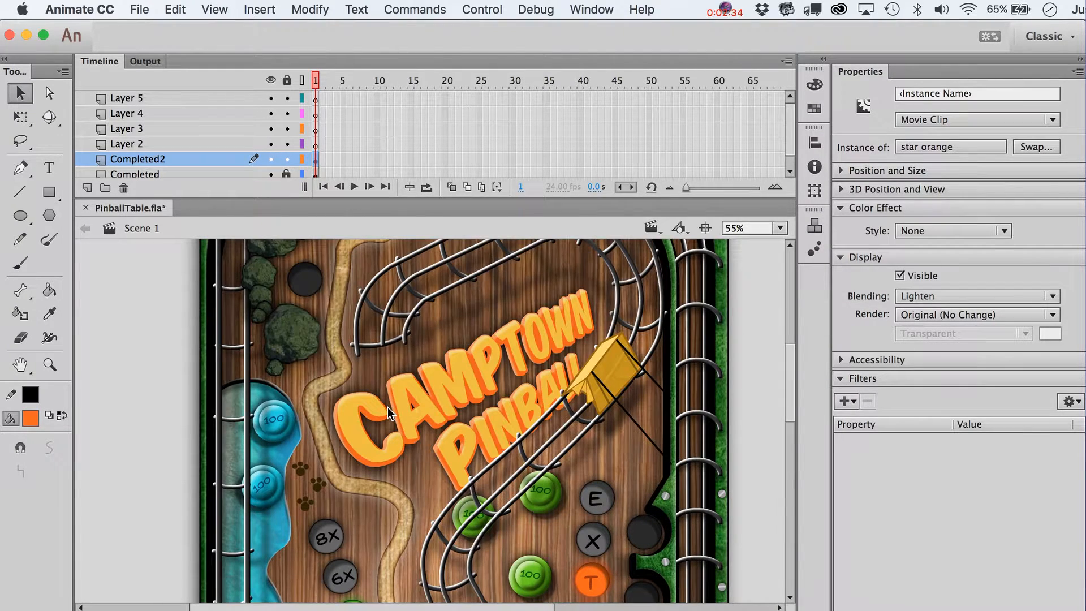
pyautogui.scroll(-10, 388, 407)
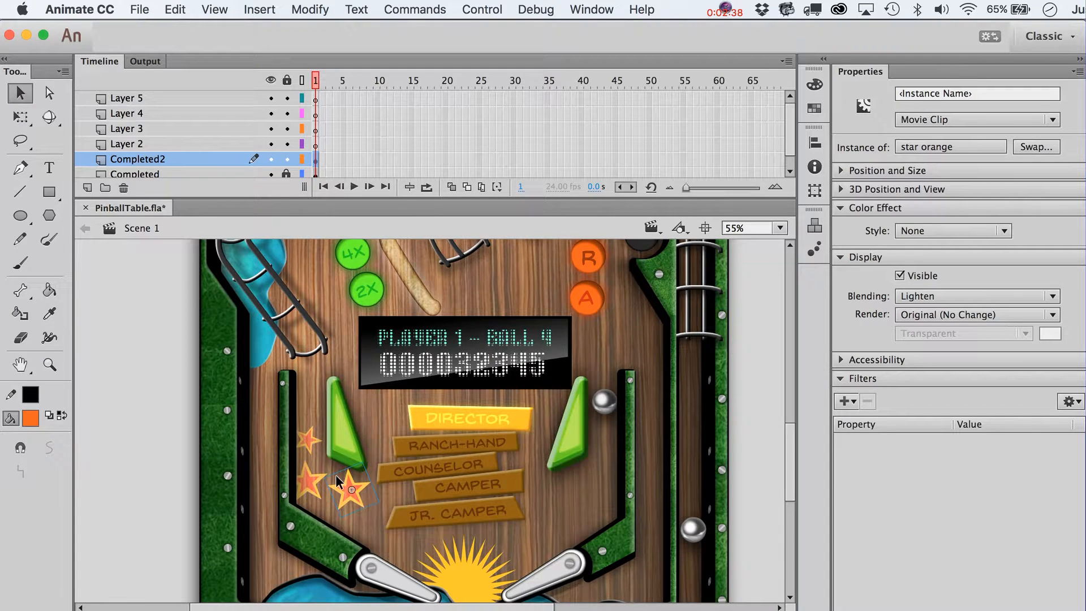
pyautogui.moveTo(338, 482); pyautogui.dragTo(372, 498)
pyautogui.press('q')
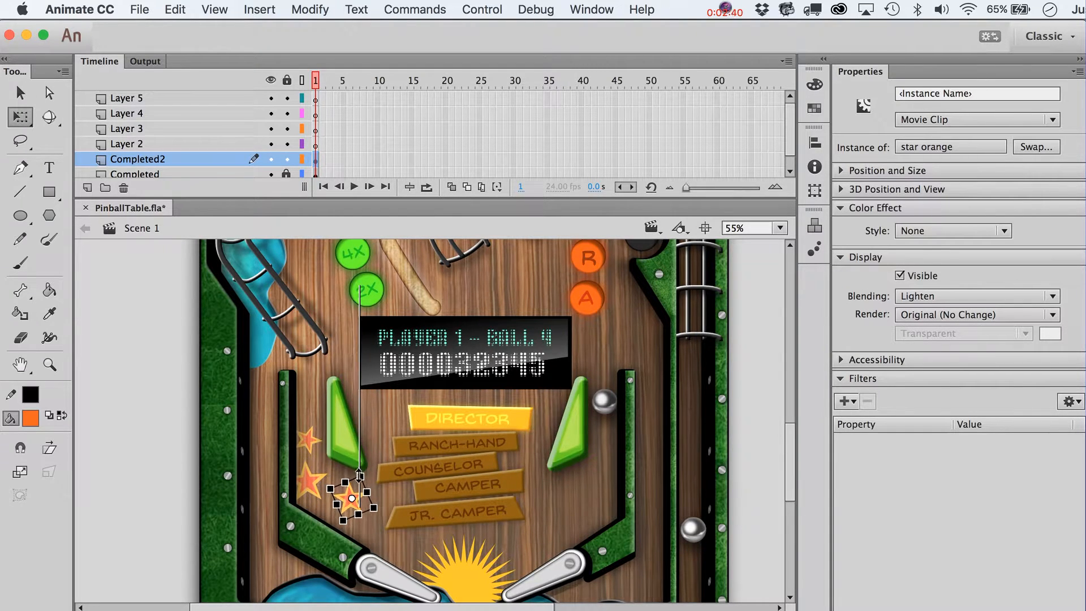
pyautogui.moveTo(362, 470); pyautogui.dragTo(373, 487)
pyautogui.press('v')
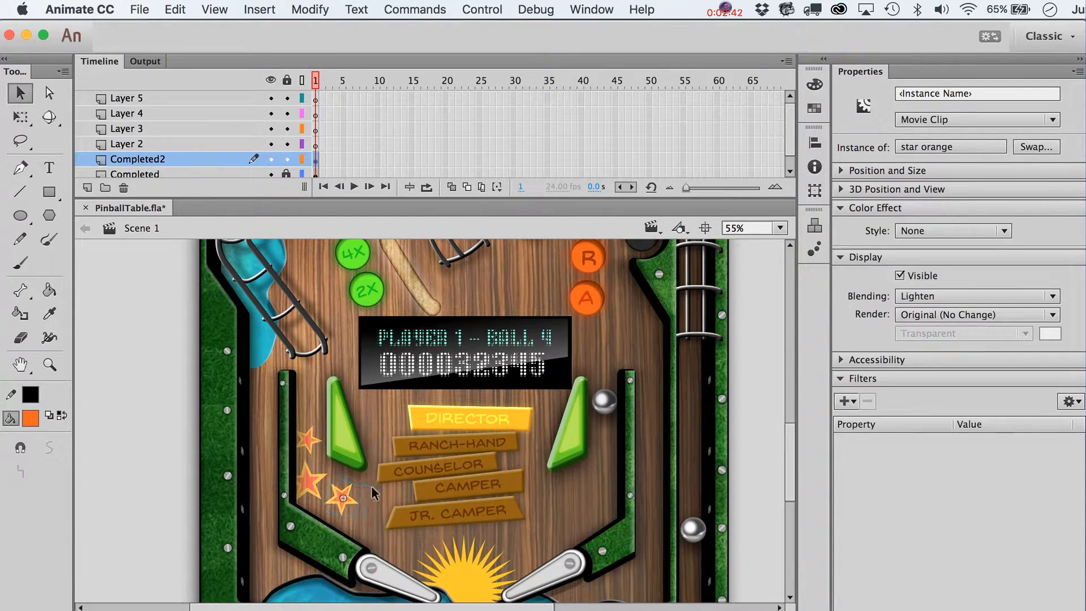
# Step: Paste a copy of the newest star and move it above the others, between the upper ends of the left rail and bumper
pyautogui.press('super+c')
pyautogui.press('super+shift+v')
pyautogui.hotkey('shift', 'Up')
pyautogui.hotkey('shift', 'Up')
pyautogui.hotkey('shift', 'Up')
pyautogui.hotkey('shift', 'Up')
pyautogui.hotkey('shift', 'Up')
pyautogui.hotkey('shift', 'Up')
pyautogui.hotkey('shift', 'Up')
pyautogui.hotkey('shift', 'Up')
pyautogui.hotkey('shift', 'Up')
pyautogui.hotkey('shift', 'Up')
pyautogui.hotkey('shift', 'Up')
pyautogui.hotkey('shift', 'Up')
pyautogui.hotkey('shift', 'Up')
pyautogui.hotkey('shift', 'Up')
pyautogui.hotkey('shift', 'Up')
pyautogui.hotkey('shift', 'Up')
pyautogui.hotkey('shift', 'Up')
pyautogui.hotkey('shift', 'Up')
pyautogui.hotkey('shift', 'Up')
pyautogui.hotkey('shift', 'Up')
pyautogui.hotkey('shift', 'Left')
pyautogui.hotkey('shift', 'Left')
pyautogui.hotkey('shift', 'Left')
pyautogui.hotkey('shift', 'Left')
pyautogui.hotkey('shift', 'Left')
pyautogui.hotkey('shift', 'Left')
pyautogui.hotkey('shift', 'Left')
pyautogui.hotkey('shift', 'Left')
pyautogui.hotkey('shift', 'Left')
pyautogui.hotkey('shift', 'Left')
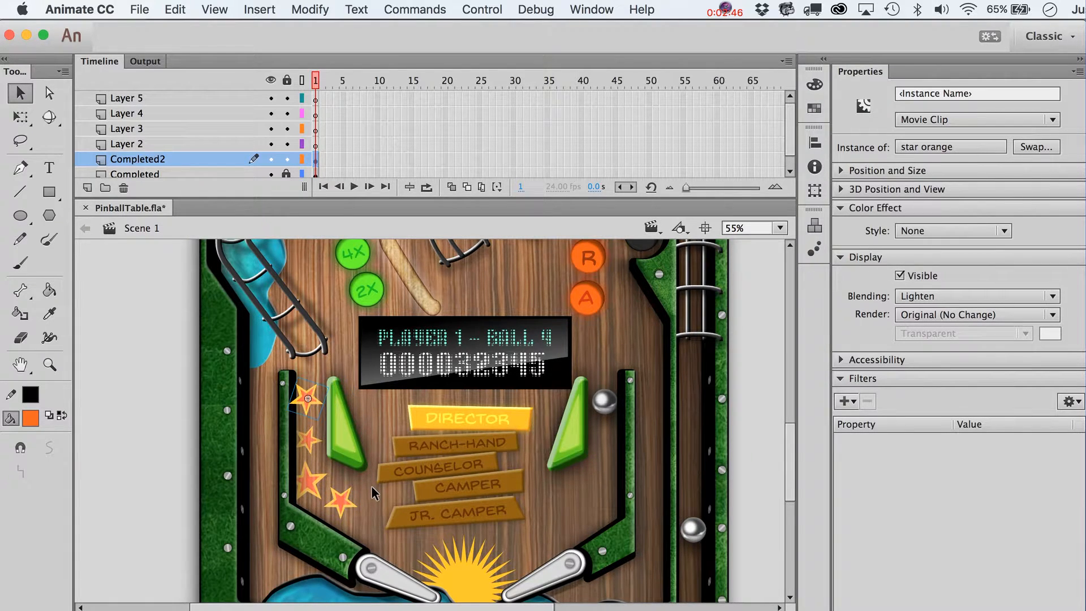
# Step: Shrink and rotate the topmost star, shift it slightly down, and send it backward in the stacking order
pyautogui.press('q')
pyautogui.moveTo(330, 387); pyautogui.dragTo(325, 389)
pyautogui.press('v')
pyautogui.hotkey('shift', 'Down')
pyautogui.hotkey('shift', 'Down')
pyautogui.press('super+Down')
pyautogui.press('super+Down')
pyautogui.click(130, 493)
# Step: Duplicate the four stars, flip the copies horizontally, and move them straight across to the gap between the right bumper and right rail
pyautogui.moveTo(121, 380); pyautogui.dragTo(360, 524)
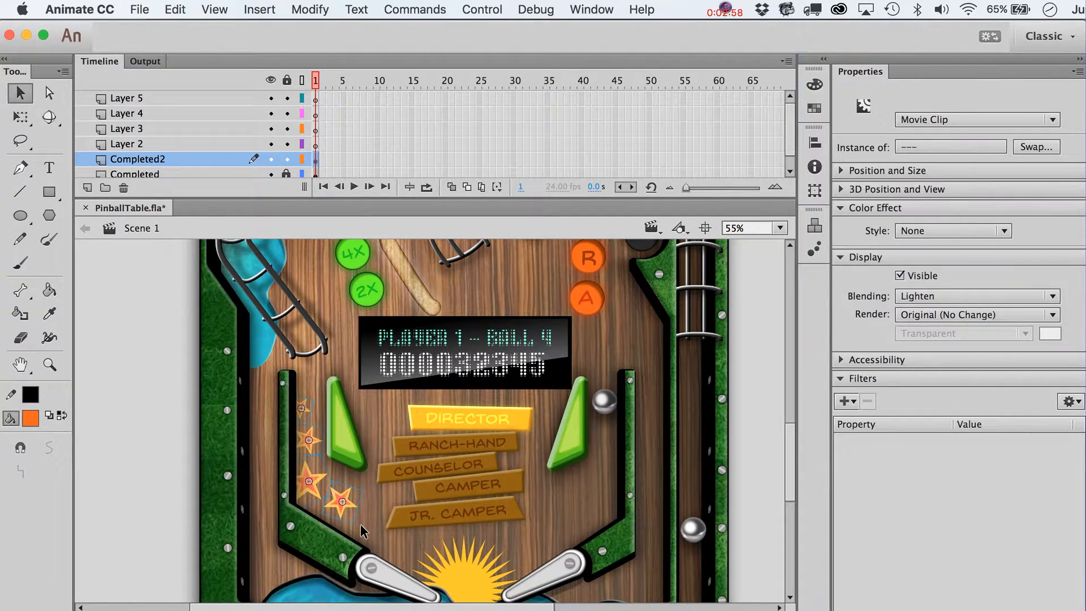
pyautogui.hotkey('shift', 'Right')
pyautogui.hotkey('shift', 'Right')
pyautogui.hotkey('shift', 'Right')
pyautogui.hotkey('shift', 'Right')
pyautogui.hotkey('shift', 'Right')
pyautogui.hotkey('shift', 'Right')
pyautogui.hotkey('shift', 'Right')
pyautogui.hotkey('shift', 'Right')
pyautogui.hotkey('shift', 'Right')
pyautogui.hotkey('shift', 'Right')
pyautogui.hotkey('shift', 'Right')
pyautogui.hotkey('shift', 'Right')
pyautogui.hotkey('shift', 'Right')
pyautogui.hotkey('shift', 'Right')
pyautogui.hotkey('shift', 'Right')
pyautogui.hotkey('shift', 'Right')
pyautogui.hotkey('shift', 'Right')
pyautogui.hotkey('shift', 'Right')
pyautogui.hotkey('shift', 'Right')
pyautogui.hotkey('shift', 'Right')
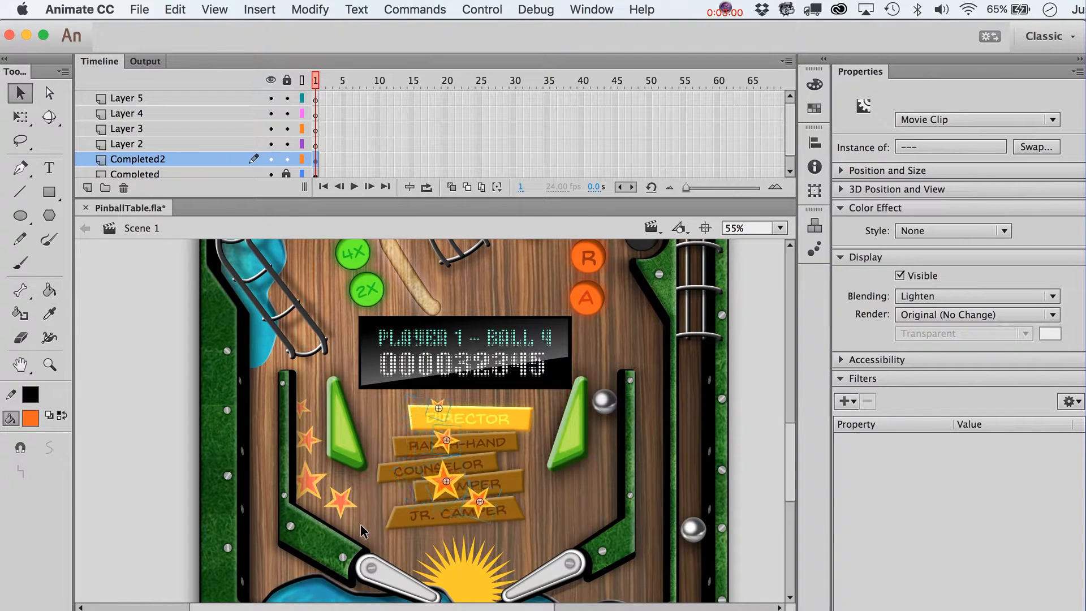
pyautogui.hotkey('shift', 'Right')
pyautogui.hotkey('shift', 'Right')
pyautogui.hotkey('shift', 'Right')
pyautogui.hotkey('shift', 'Right')
pyautogui.hotkey('shift', 'Right')
pyautogui.hotkey('shift', 'Right')
pyautogui.hotkey('shift', 'Right')
pyautogui.hotkey('shift', 'Right')
pyautogui.hotkey('shift', 'Right')
pyautogui.hotkey('shift', 'Right')
pyautogui.hotkey('shift', 'Right')
pyautogui.hotkey('shift', 'Right')
pyautogui.hotkey('shift', 'Right')
pyautogui.hotkey('shift', 'Right')
pyautogui.hotkey('shift', 'Right')
pyautogui.hotkey('shift', 'Right')
pyautogui.hotkey('shift', 'Right')
pyautogui.hotkey('shift', 'Right')
pyautogui.hotkey('shift', 'Right')
pyautogui.hotkey('shift', 'Right')
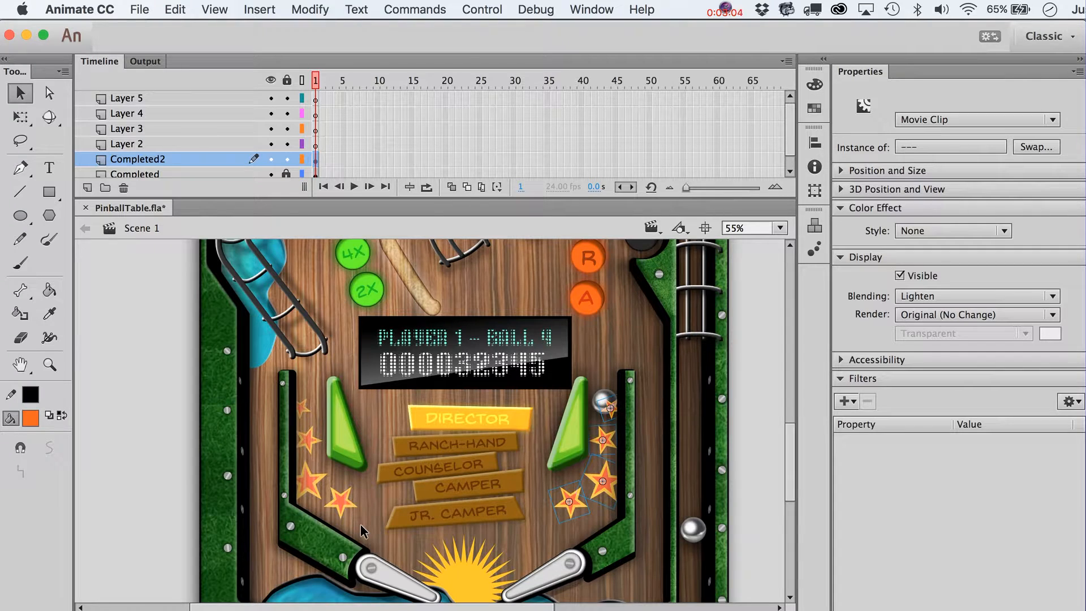
# Step: Place the four mirrored stars behind the steel ball and nudge them slightly down and left
pyautogui.hotkey('shift', 'Down')
pyautogui.hotkey('shift', 'Down')
pyautogui.hotkey('shift', 'Down')
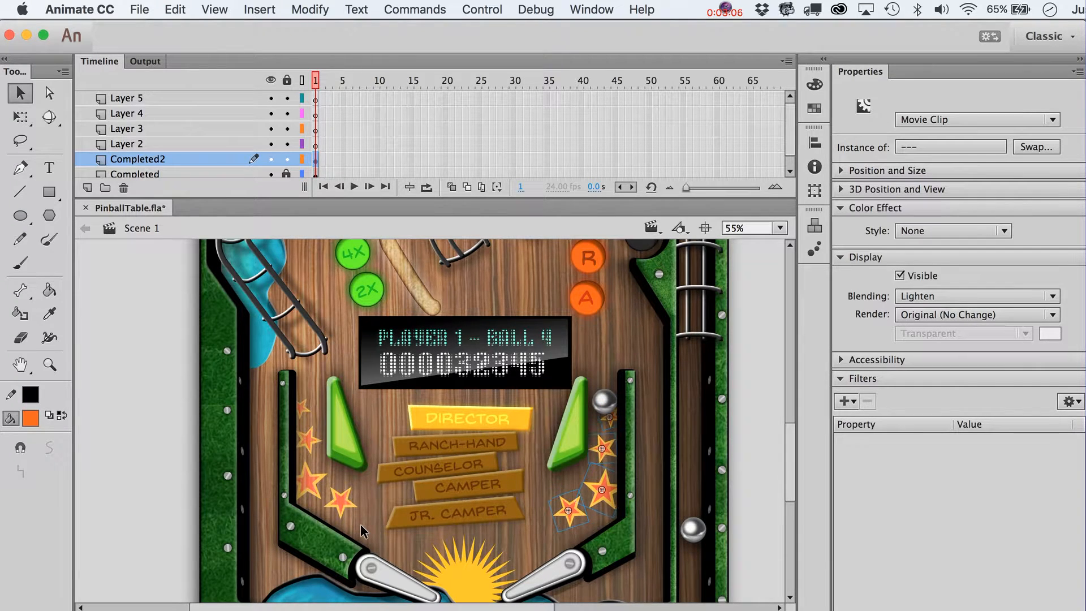
pyautogui.press('Down')
pyautogui.press('Down')
pyautogui.press('Left')
pyautogui.press('Left')
pyautogui.press('Left')
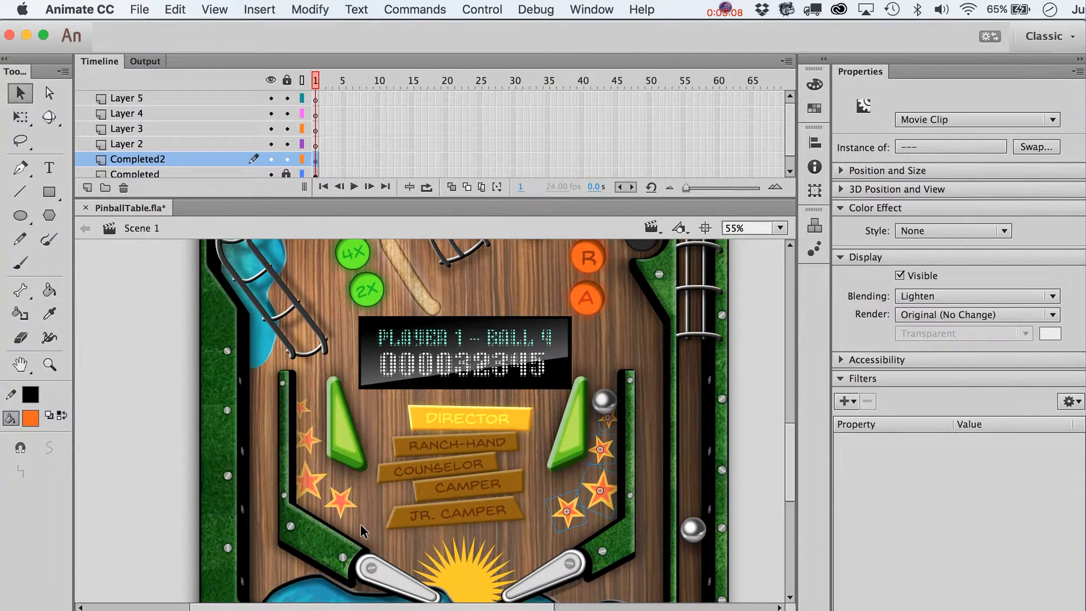
pyautogui.click(152, 497)
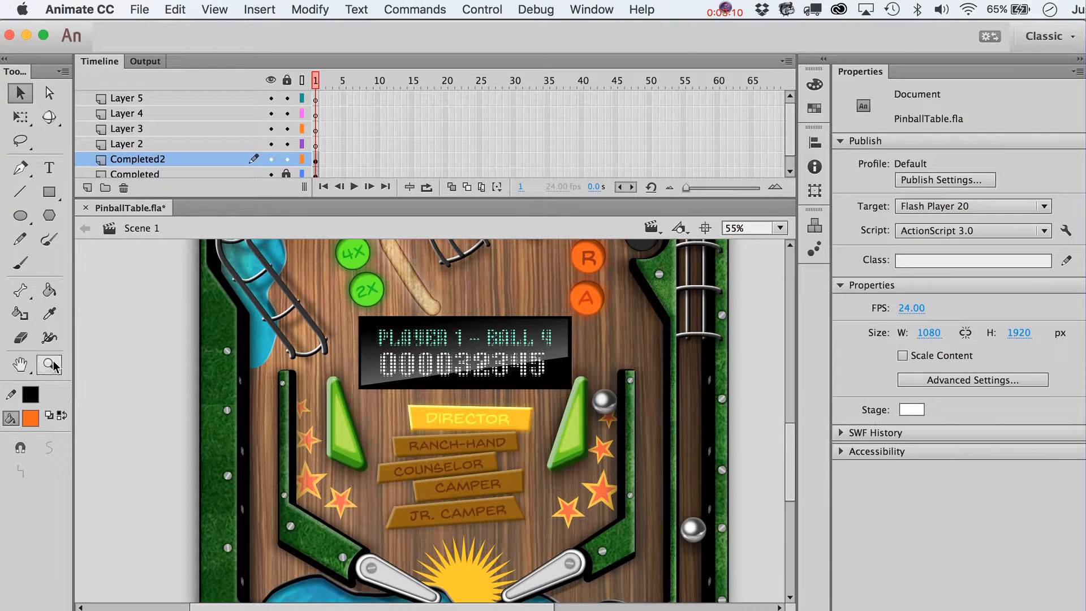
# Step: Draw a narrow vertical orange rectangle without stroke in the outer lane beside the left green rail, just below the water, and select it
pyautogui.press('z')
pyautogui.keyDown('alt'); pyautogui.click(417, 501); pyautogui.keyUp('alt')
pyautogui.moveTo(224, 317); pyautogui.dragTo(552, 580)
pyautogui.press('v')
pyautogui.scroll(5, 572, 579)
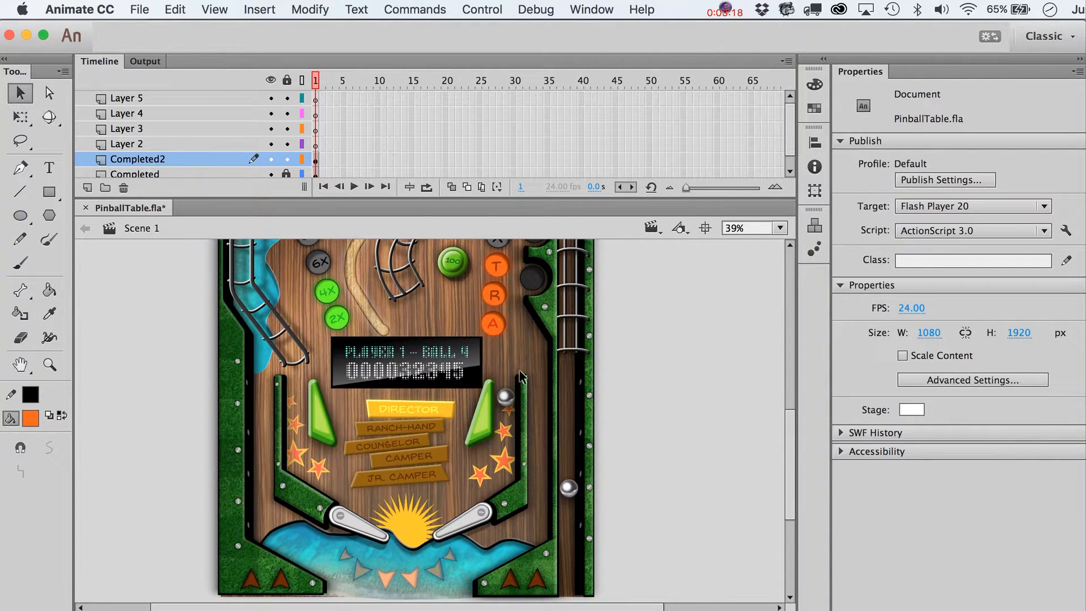
pyautogui.click(49, 192)
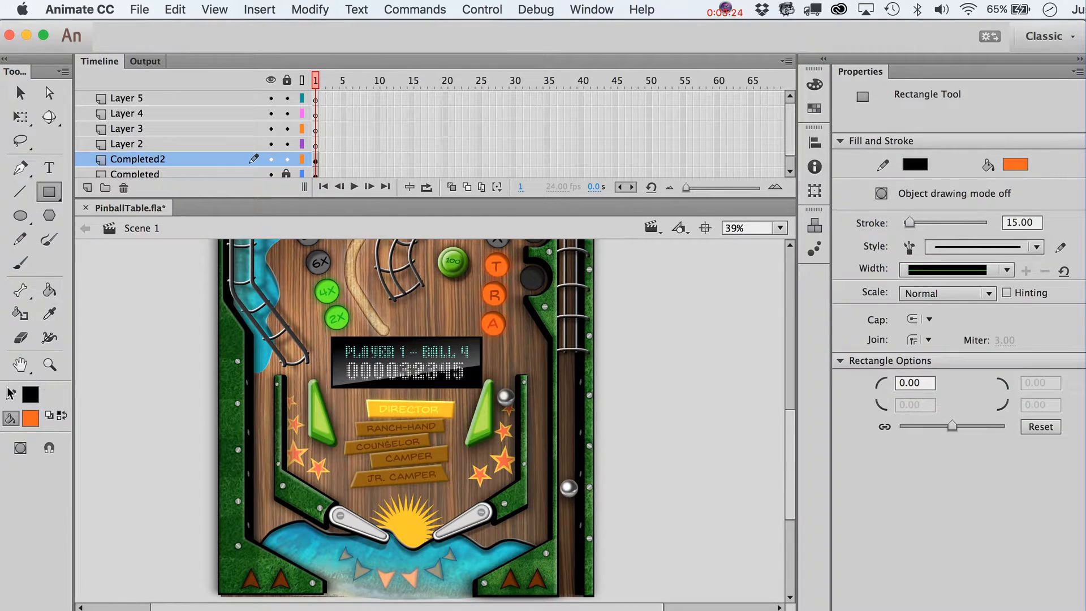
pyautogui.click(31, 396)
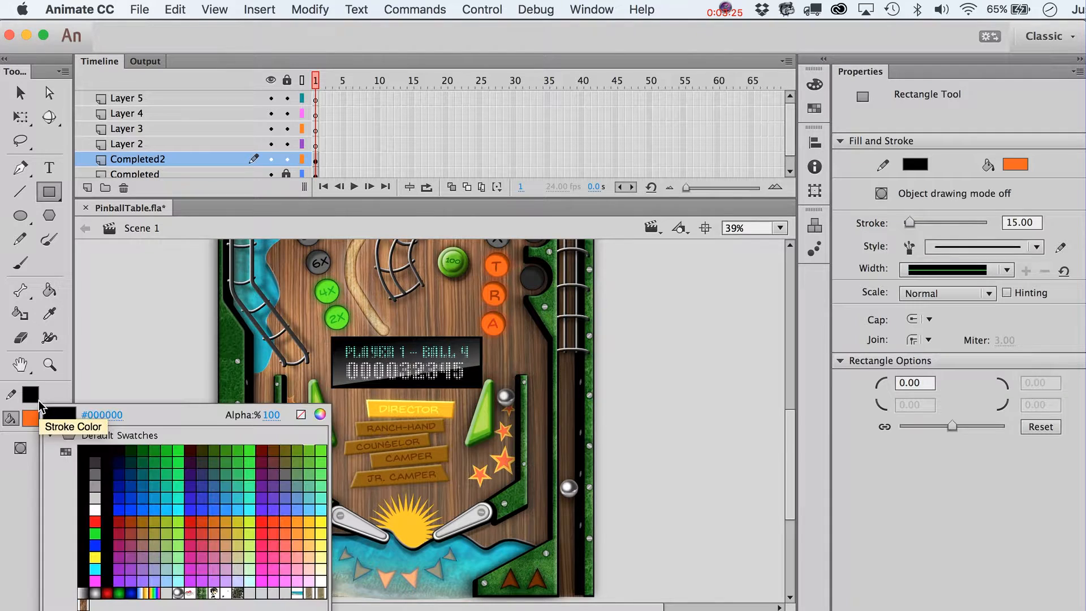
pyautogui.click(303, 414)
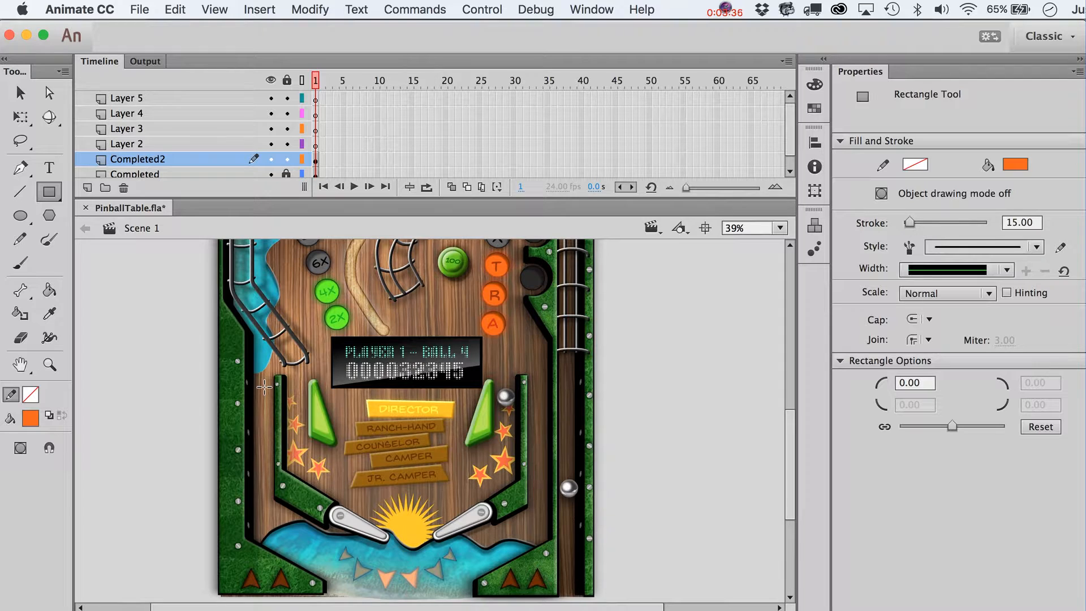
pyautogui.moveTo(259, 390); pyautogui.dragTo(262, 420)
pyautogui.press('v')
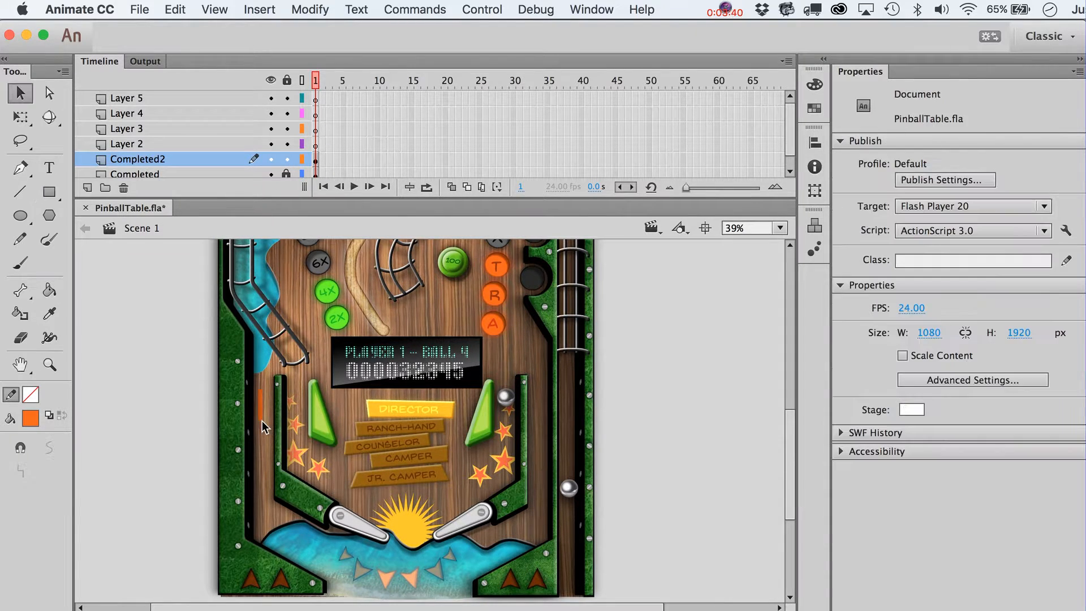
pyautogui.click(261, 416)
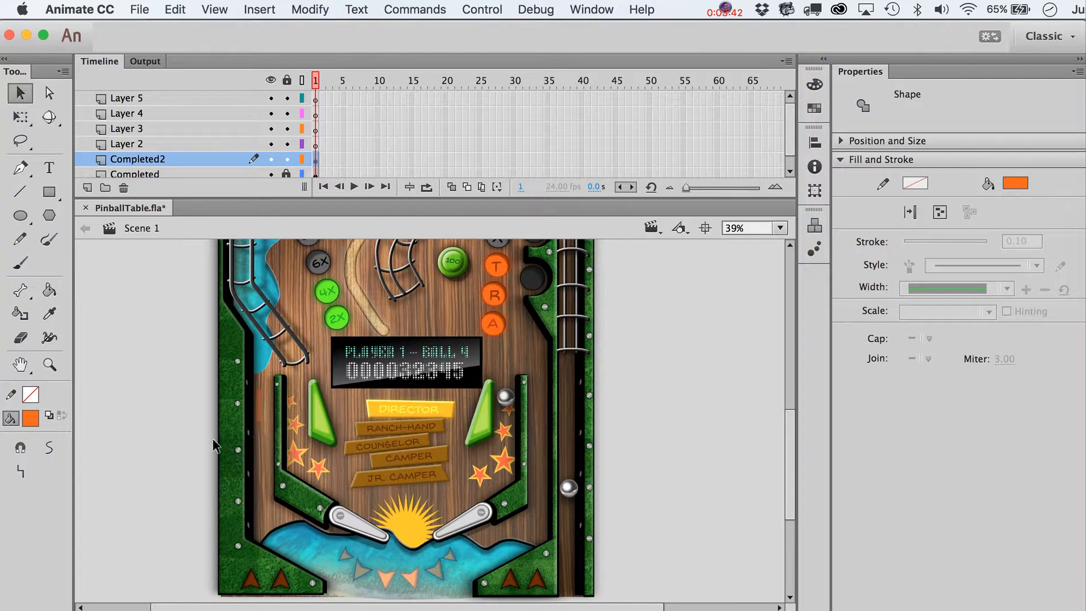
# Step: Duplicate the orange rectangle into two parallel columns of evenly spaced vertical dashes running down the outer lane to the water's edge
pyautogui.moveTo(185, 436); pyautogui.dragTo(262, 406)
pyautogui.click(259, 404)
pyautogui.hotkey('shift', 'Down')
pyautogui.hotkey('shift', 'Down')
pyautogui.hotkey('shift', 'Down')
pyautogui.hotkey('shift', 'Down')
pyautogui.hotkey('shift', 'Down')
pyautogui.hotkey('shift', 'Down')
pyautogui.hotkey('shift', 'Down')
pyautogui.hotkey('shift', 'Down')
pyautogui.hotkey('shift', 'Down')
pyautogui.hotkey('shift', 'Down')
pyautogui.hotkey('shift', 'Down')
pyautogui.hotkey('shift', 'Down')
pyautogui.hotkey('shift', 'Down')
pyautogui.hotkey('shift', 'Down')
pyautogui.hotkey('shift', 'Down')
pyautogui.hotkey('shift', 'Down')
pyautogui.hotkey('shift', 'Down')
pyautogui.hotkey('shift', 'Down')
pyautogui.hotkey('shift', 'Down')
pyautogui.hotkey('shift', 'Down')
pyautogui.hotkey('shift', 'Down')
pyautogui.hotkey('shift', 'Down')
pyautogui.hotkey('shift', 'Down')
pyautogui.hotkey('shift', 'Down')
pyautogui.hotkey('shift', 'Down')
pyautogui.hotkey('shift', 'Down')
pyautogui.hotkey('shift', 'Down')
pyautogui.hotkey('shift', 'Down')
pyautogui.hotkey('shift', 'Down')
pyautogui.hotkey('shift', 'Down')
pyautogui.hotkey('shift', 'Down')
pyautogui.hotkey('shift', 'Down')
pyautogui.hotkey('shift', 'Down')
pyautogui.hotkey('shift', 'Down')
pyautogui.hotkey('shift', 'Down')
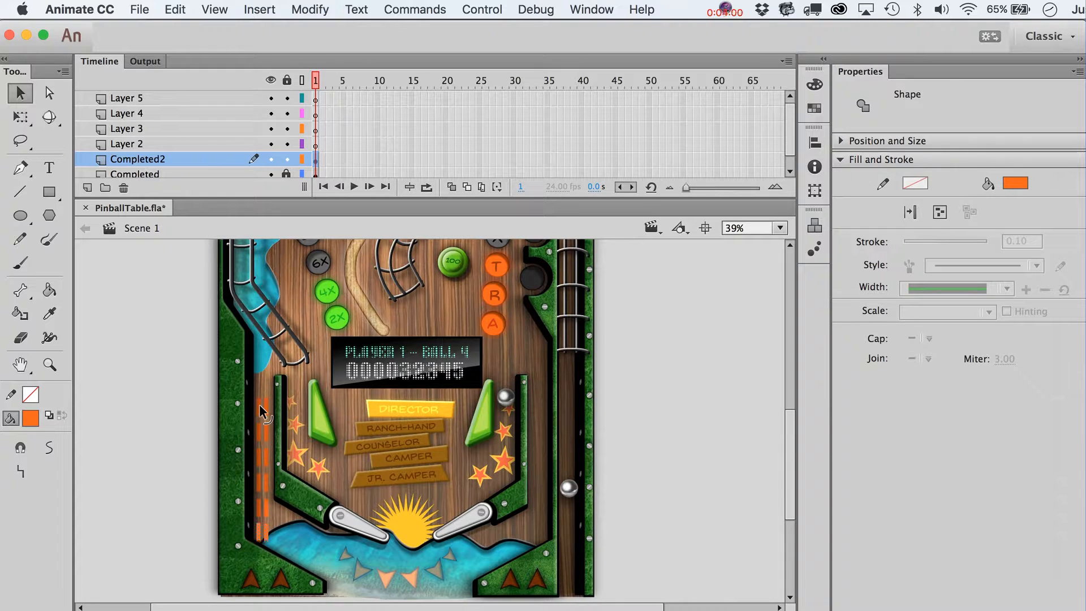
# Step: Skew the lower ends of the bottom two dashes diagonally toward the water and nudge them right to join the upright parts
pyautogui.press('z')
pyautogui.moveTo(178, 480); pyautogui.dragTo(347, 589)
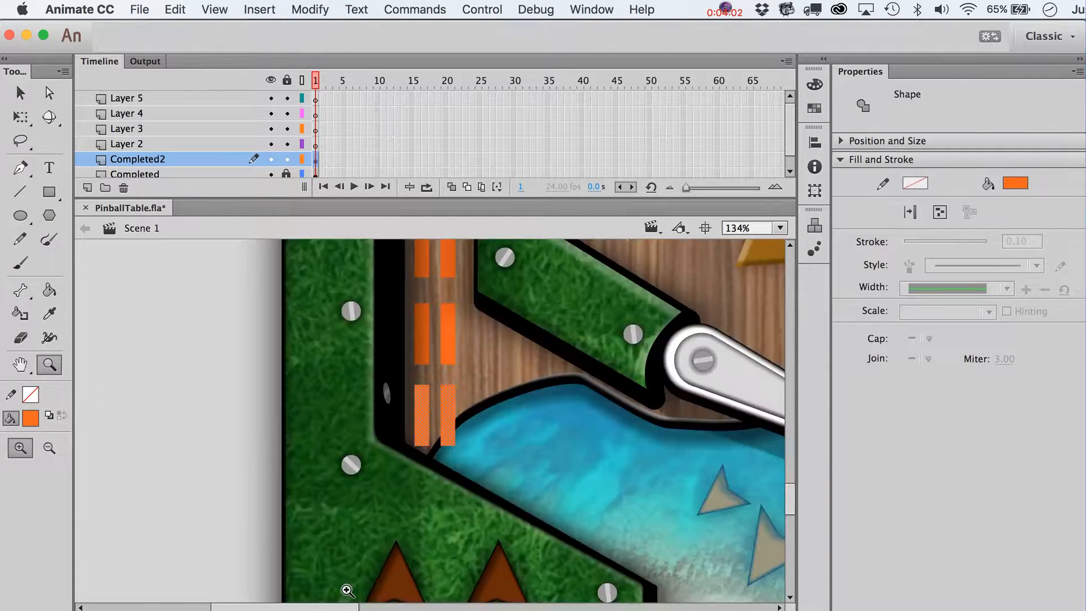
pyautogui.press('v')
pyautogui.moveTo(222, 482); pyautogui.dragTo(461, 444)
pyautogui.press('q')
pyautogui.press('v')
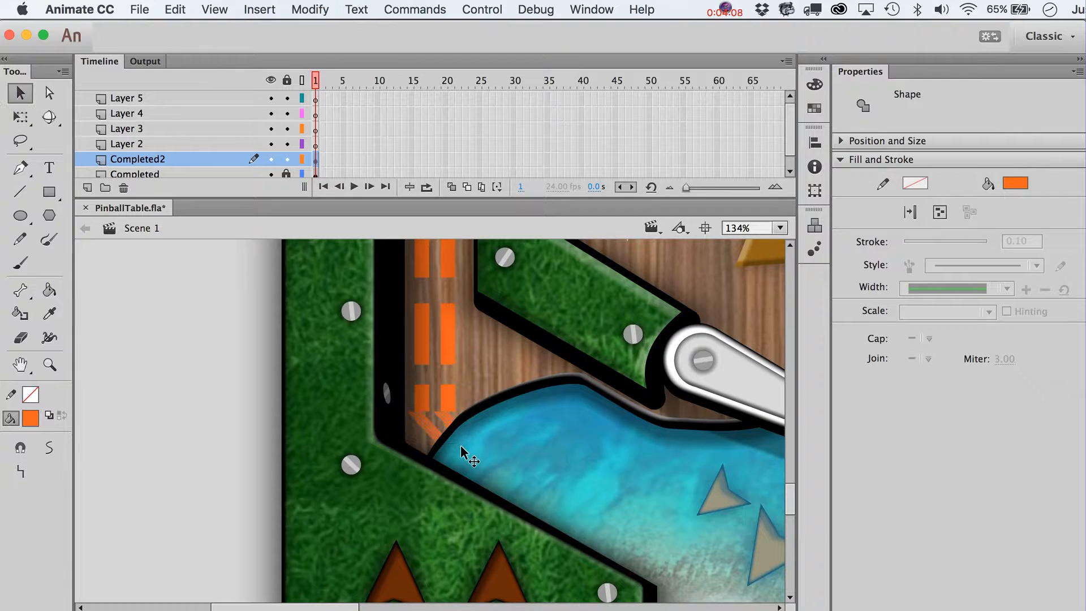
pyautogui.press('Right')
pyautogui.press('Right')
pyautogui.press('Right')
pyautogui.press('Right')
pyautogui.press('Right')
pyautogui.press('Right')
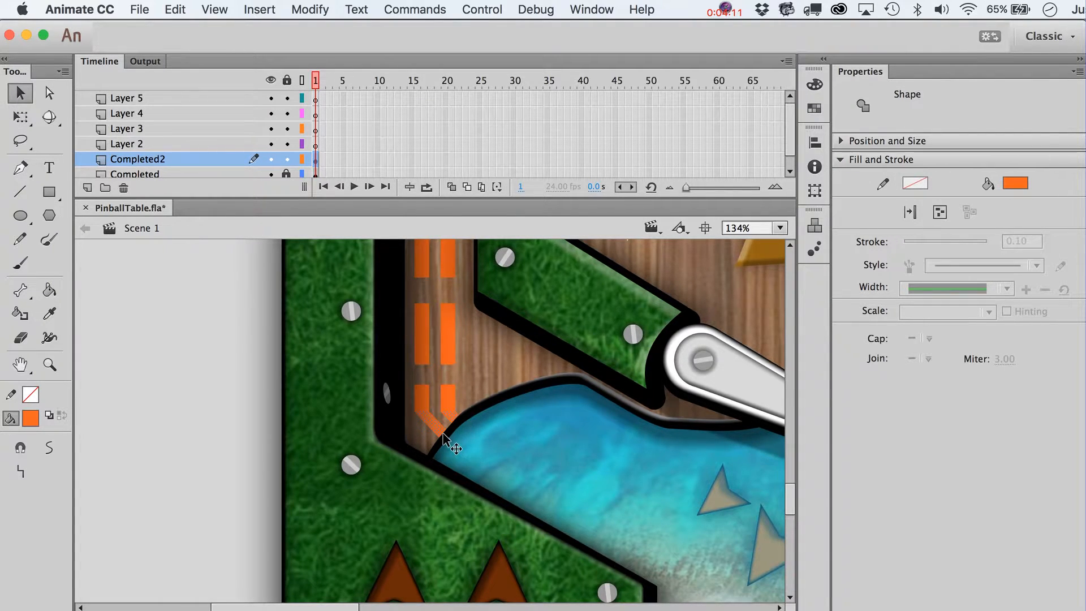
# Step: Select all the orange dashes in the outer lane and convert them to a movie clip symbol named checker
pyautogui.scroll(3, 418, 340)
pyautogui.keyDown('shift'); pyautogui.click(419, 346); pyautogui.keyUp('shift')
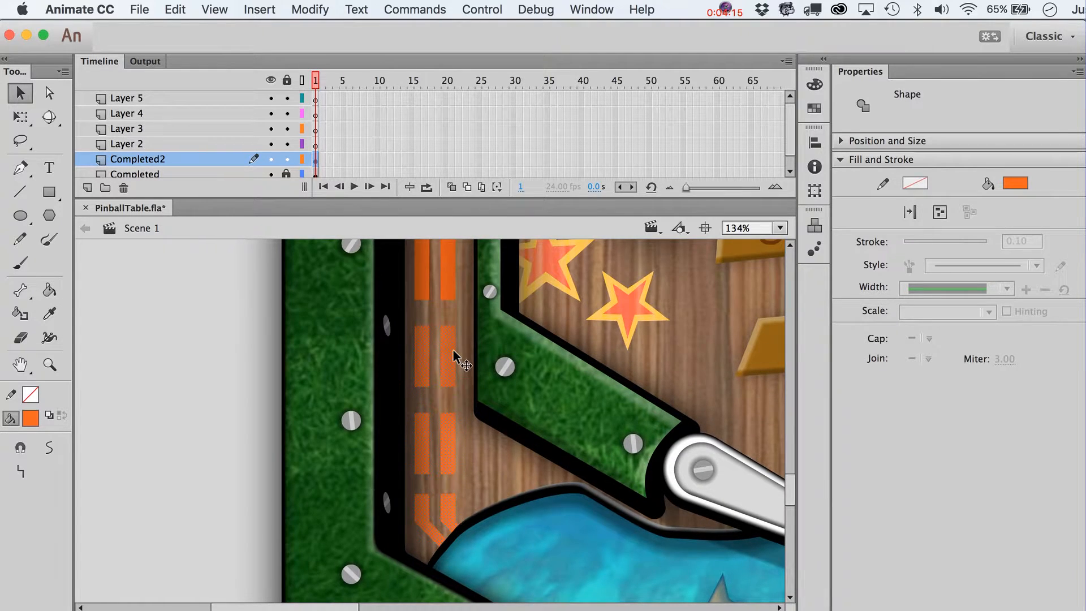
pyautogui.scroll(4, 454, 355)
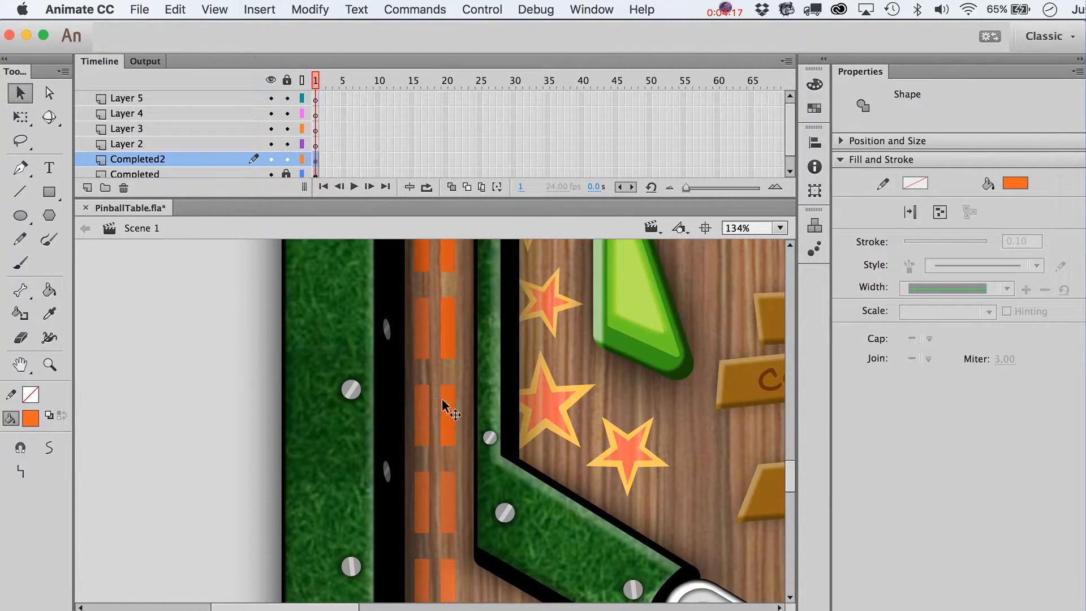
pyautogui.scroll(4, 446, 339)
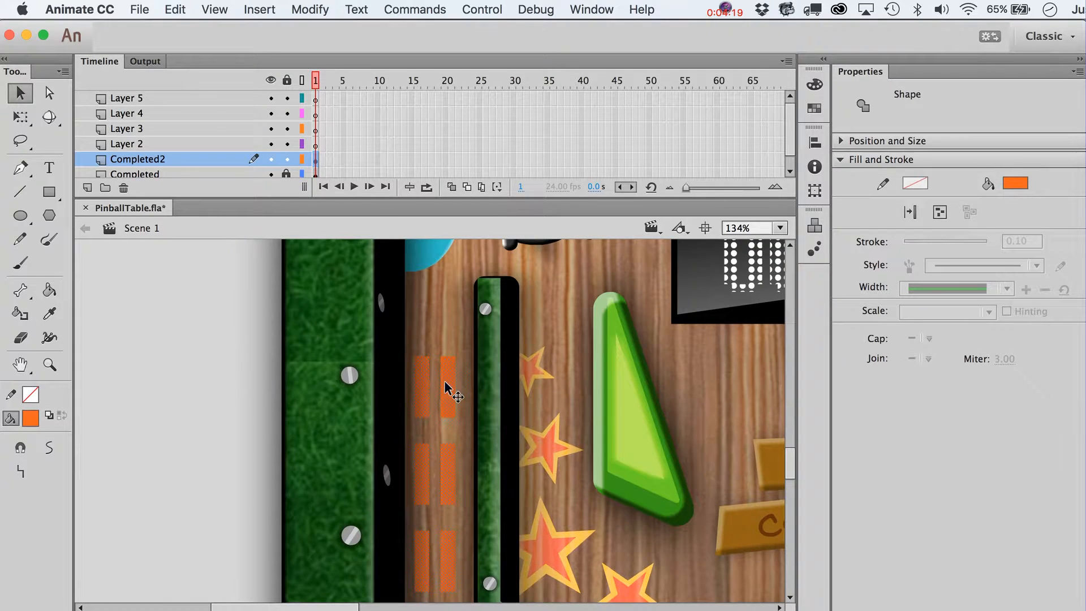
pyautogui.press('F8')
pyautogui.write('checker')
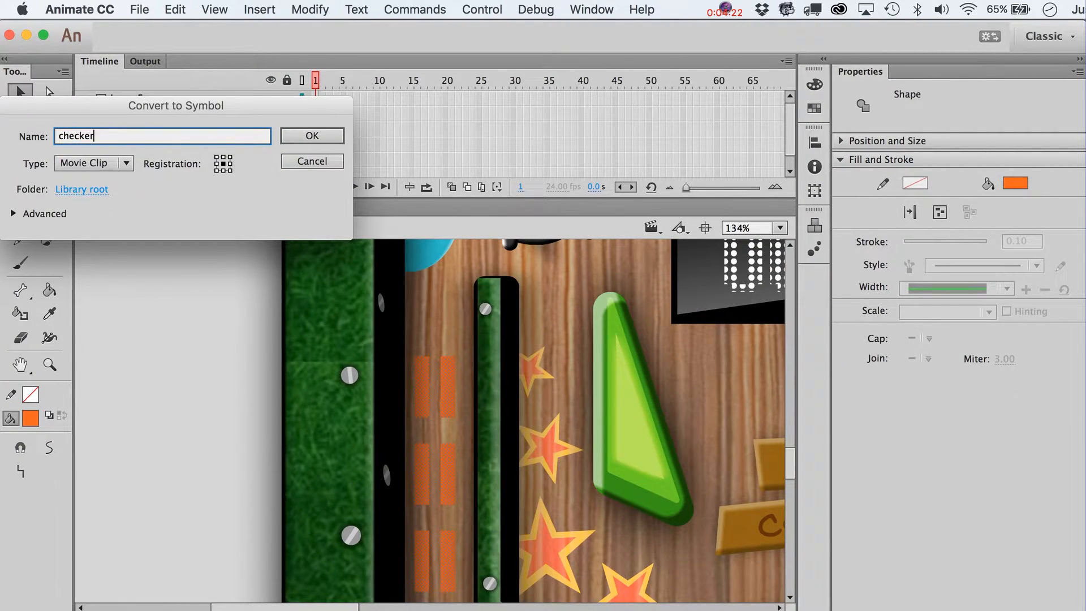
pyautogui.press('Return')
# Step: Open the checker symbol for editing and trim off the lower tips of the two slanted dash ends
pyautogui.scroll(-7, 435, 398)
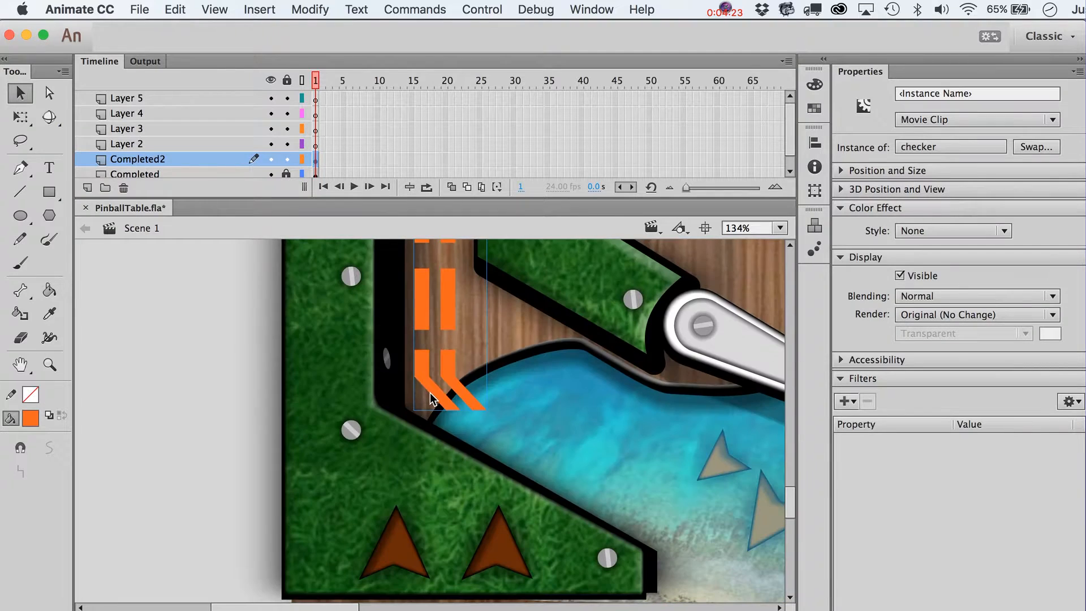
pyautogui.doubleClick(474, 403)
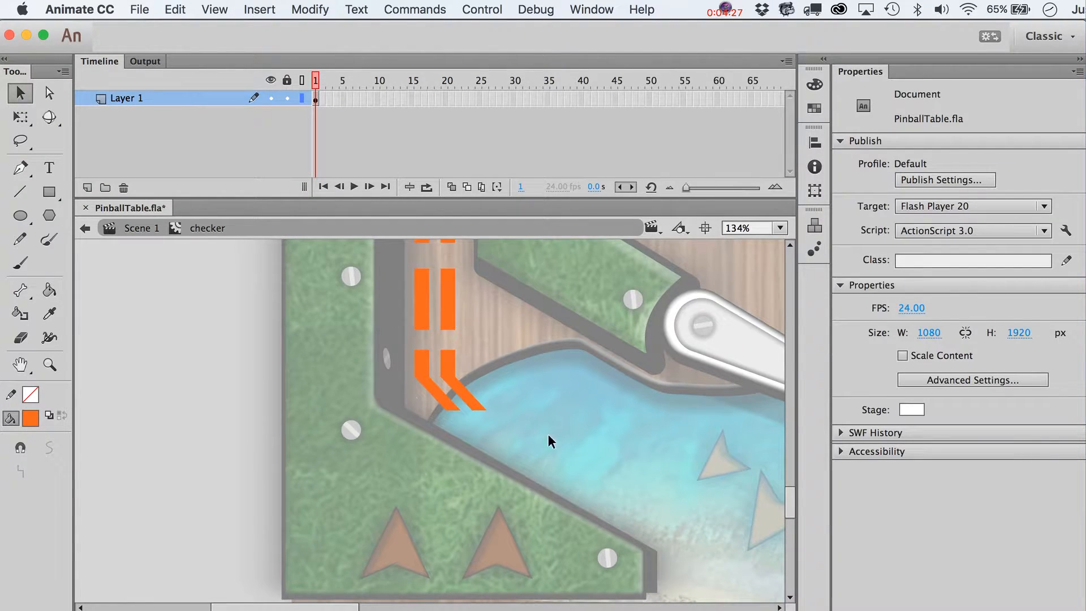
pyautogui.moveTo(513, 421); pyautogui.dragTo(402, 398)
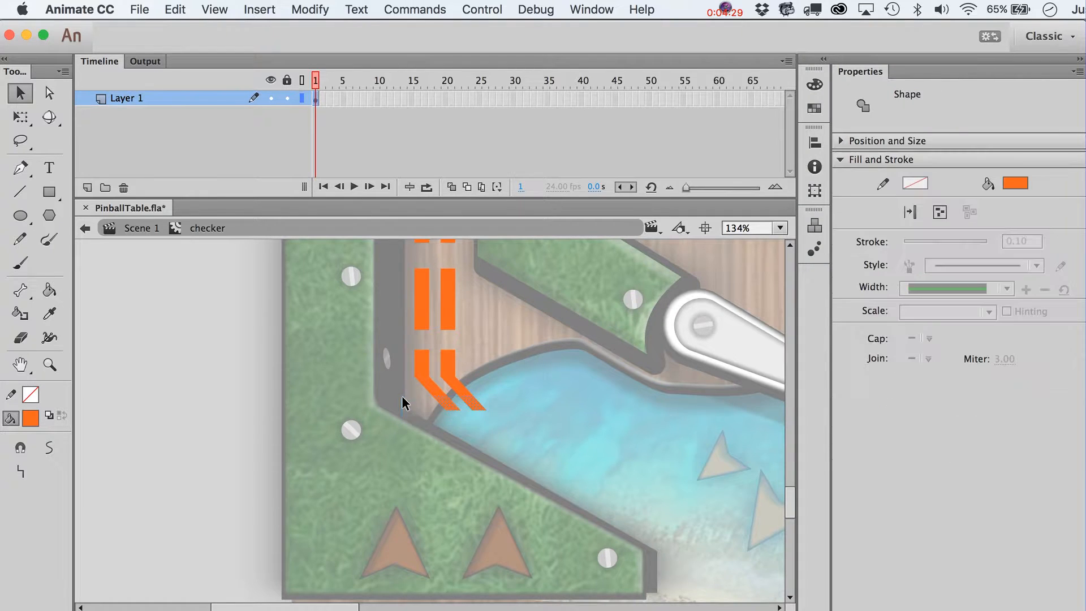
pyautogui.press('Delete')
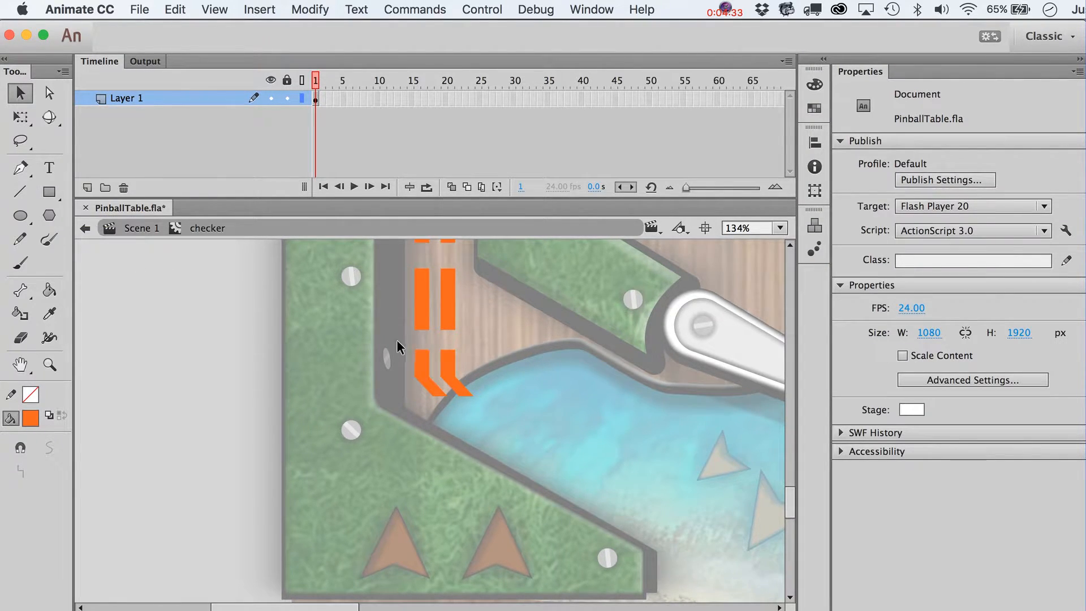
# Step: Copy the short upright blocks of the bottom dashes, skew the copies into slanted dashes, and move them over the water
pyautogui.moveTo(466, 368); pyautogui.dragTo(470, 369)
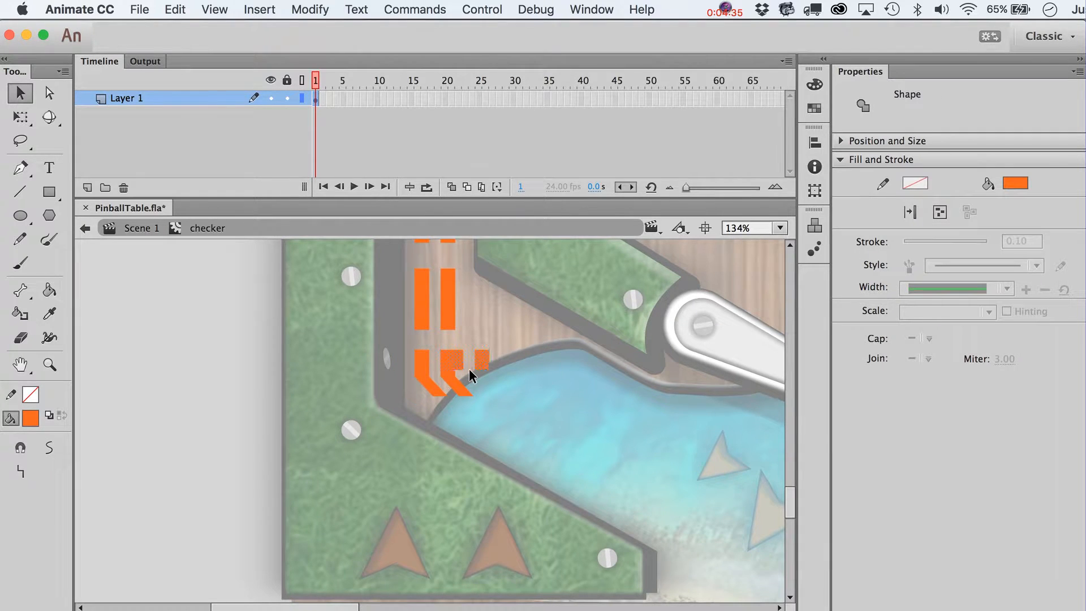
pyautogui.hotkey('shift', 'Down')
pyautogui.hotkey('shift', 'Down')
pyautogui.hotkey('shift', 'Down')
pyautogui.hotkey('shift', 'Left')
pyautogui.hotkey('shift', 'Left')
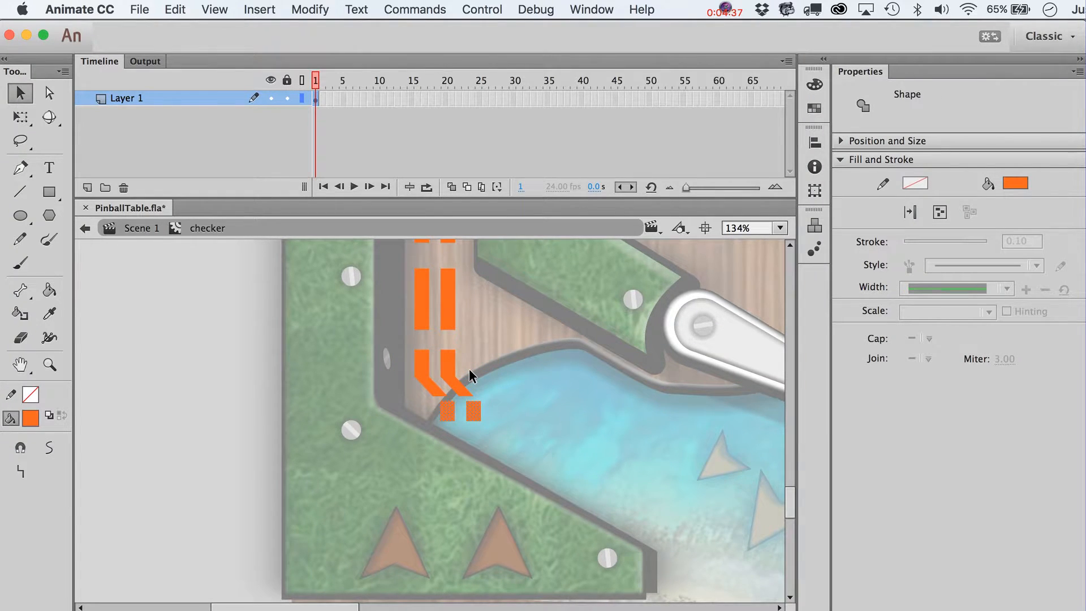
pyautogui.press('q')
pyautogui.moveTo(476, 416); pyautogui.dragTo(503, 417)
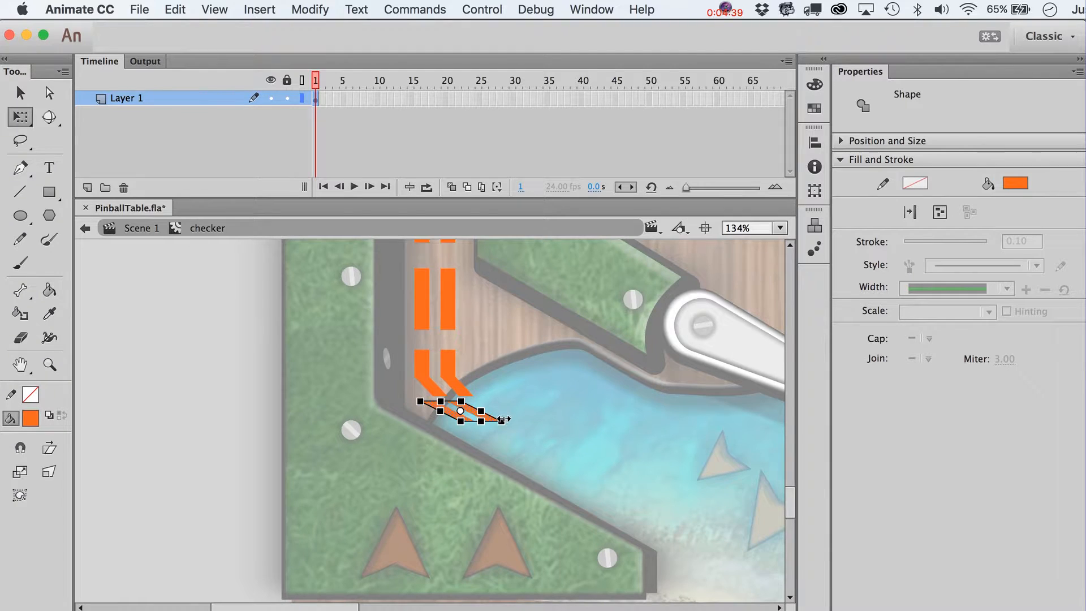
pyautogui.press('v')
pyautogui.hotkey('shift', 'Down')
pyautogui.hotkey('shift', 'Down')
pyautogui.hotkey('shift', 'Right')
pyautogui.hotkey('shift', 'Right')
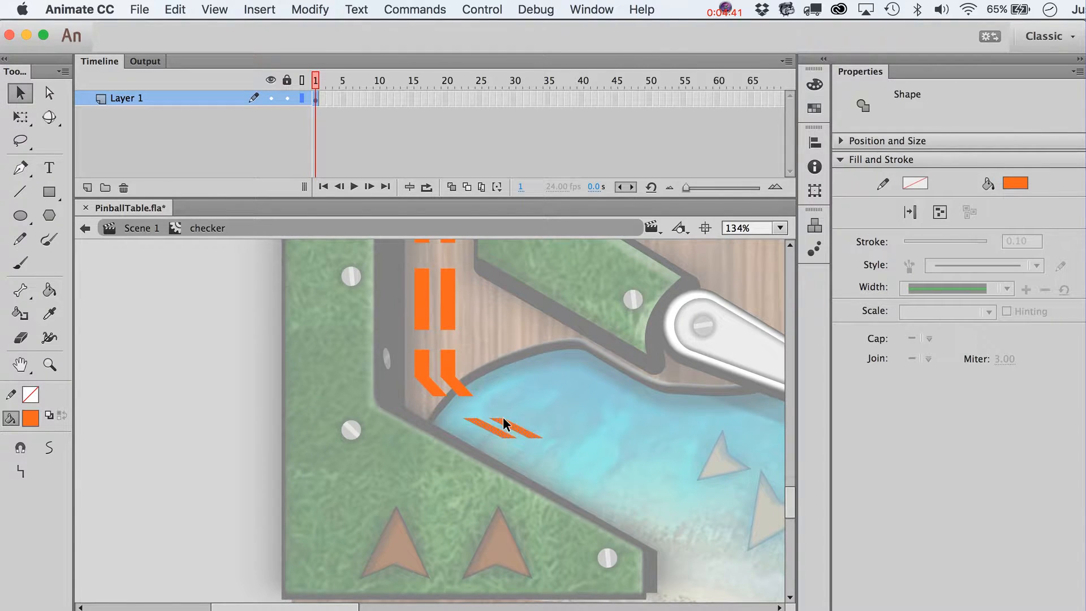
# Step: Thicken the two slanted dashes and offset them into a parallel pair following the slope of the green rail
pyautogui.press('q')
pyautogui.moveTo(532, 425); pyautogui.dragTo(519, 422)
pyautogui.press('v')
pyautogui.hotkey('shift', 'Up')
pyautogui.hotkey('shift', 'Left')
pyautogui.press('Up')
pyautogui.press('Left')
pyautogui.hotkey('shift', 'Right')
pyautogui.hotkey('shift', 'Up')
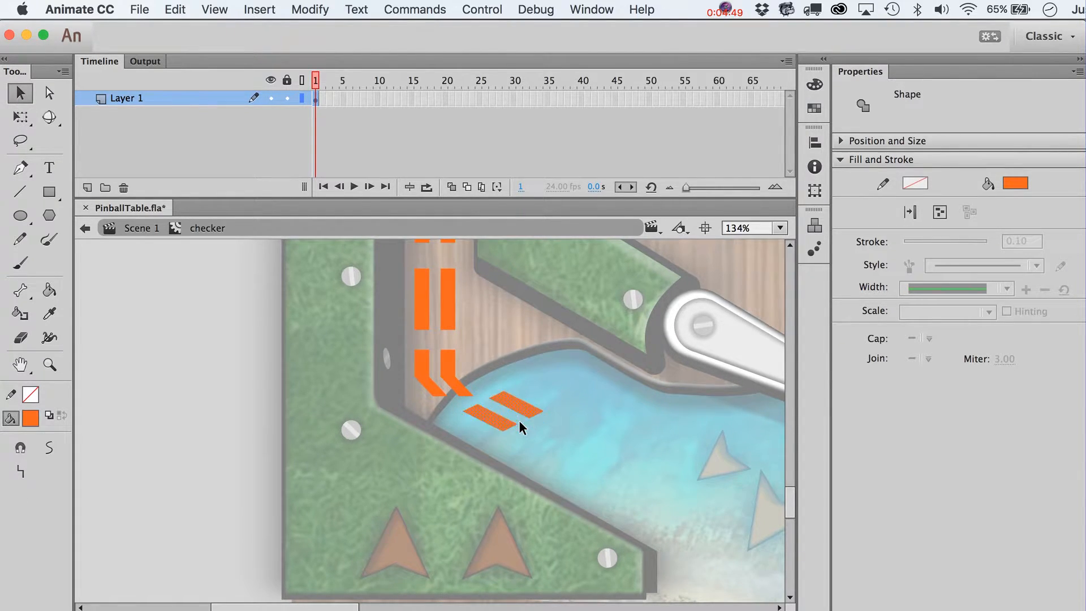
# Step: Delete the slanted lower ends attached to the bottom two vertical dashes
pyautogui.click(391, 408)
pyautogui.moveTo(474, 399); pyautogui.dragTo(476, 399)
pyautogui.press('Delete')
# Step: Duplicate the slanted pair of dashes and position the copy farther down and right along the rail's slope
pyautogui.click(520, 402)
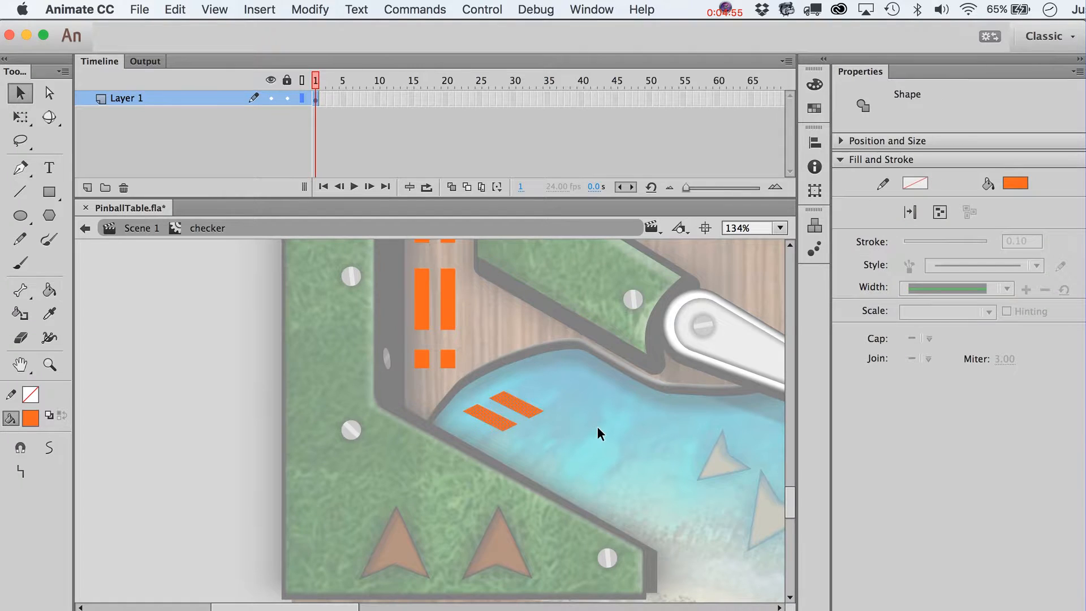
pyautogui.press('super+c')
pyautogui.press('super+shift+v')
pyautogui.hotkey('shift', 'Right')
pyautogui.hotkey('shift', 'Right')
pyautogui.hotkey('shift', 'Right')
pyautogui.hotkey('shift', 'Right')
pyautogui.hotkey('shift', 'Right')
pyautogui.hotkey('shift', 'Right')
pyautogui.hotkey('shift', 'Right')
pyautogui.hotkey('shift', 'Down')
pyautogui.hotkey('shift', 'Down')
pyautogui.hotkey('shift', 'Down')
pyautogui.hotkey('shift', 'Down')
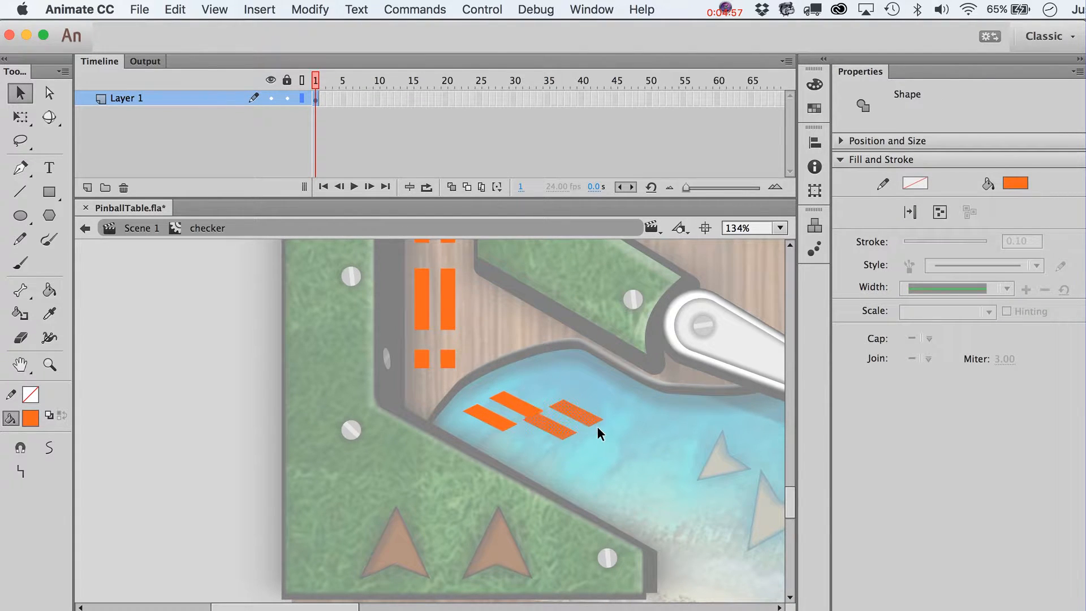
pyautogui.press('Up')
pyautogui.press('Up')
pyautogui.press('Up')
pyautogui.press('Up')
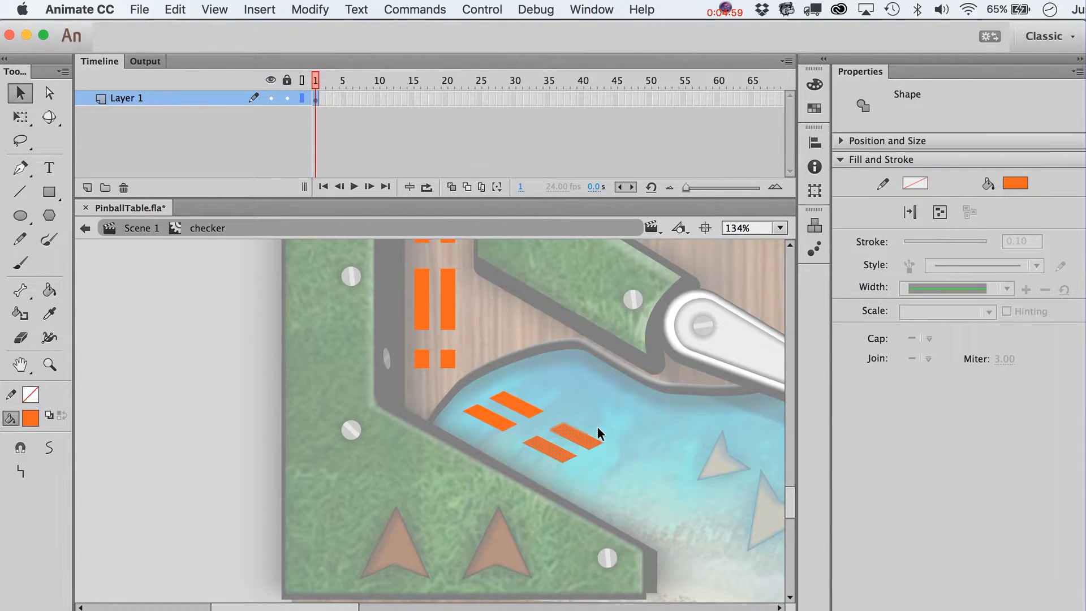
pyautogui.press('Left')
pyautogui.press('Left')
pyautogui.press('Left')
pyautogui.press('Left')
# Step: Delete the two short blocks under the vertical dashes and paste another slanted pair up and left at the lane's bend
pyautogui.moveTo(406, 341); pyautogui.dragTo(470, 380)
pyautogui.press('Delete')
pyautogui.click(518, 404)
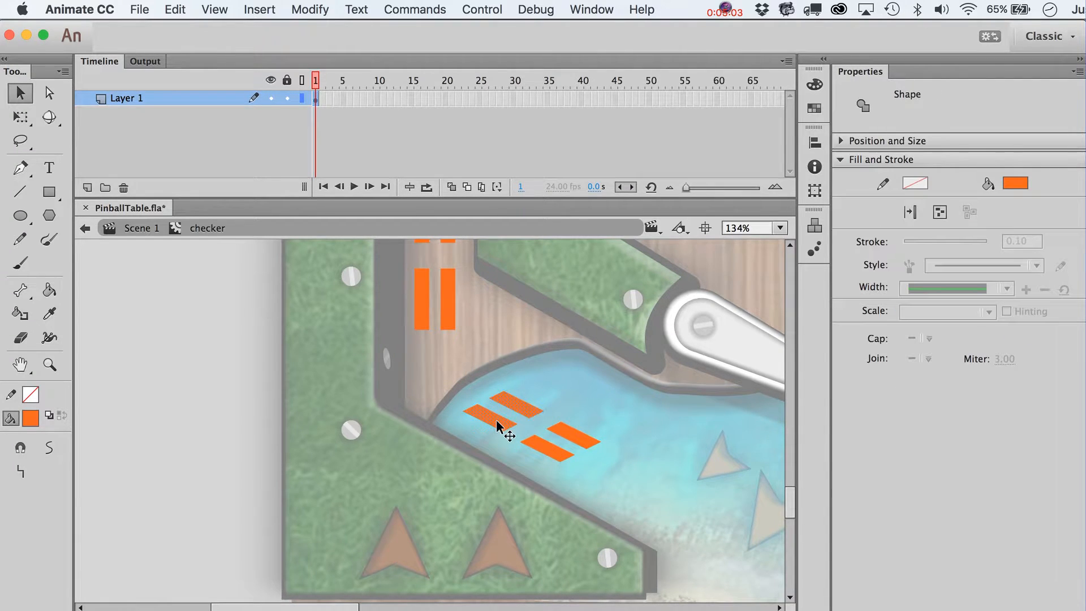
pyautogui.press('super+shift+v')
pyautogui.hotkey('shift', 'Up')
pyautogui.hotkey('shift', 'Up')
pyautogui.hotkey('shift', 'Up')
pyautogui.hotkey('shift', 'Up')
pyautogui.hotkey('shift', 'Left')
pyautogui.hotkey('shift', 'Left')
pyautogui.hotkey('shift', 'Left')
pyautogui.hotkey('shift', 'Left')
pyautogui.hotkey('shift', 'Left')
pyautogui.hotkey('shift', 'Left')
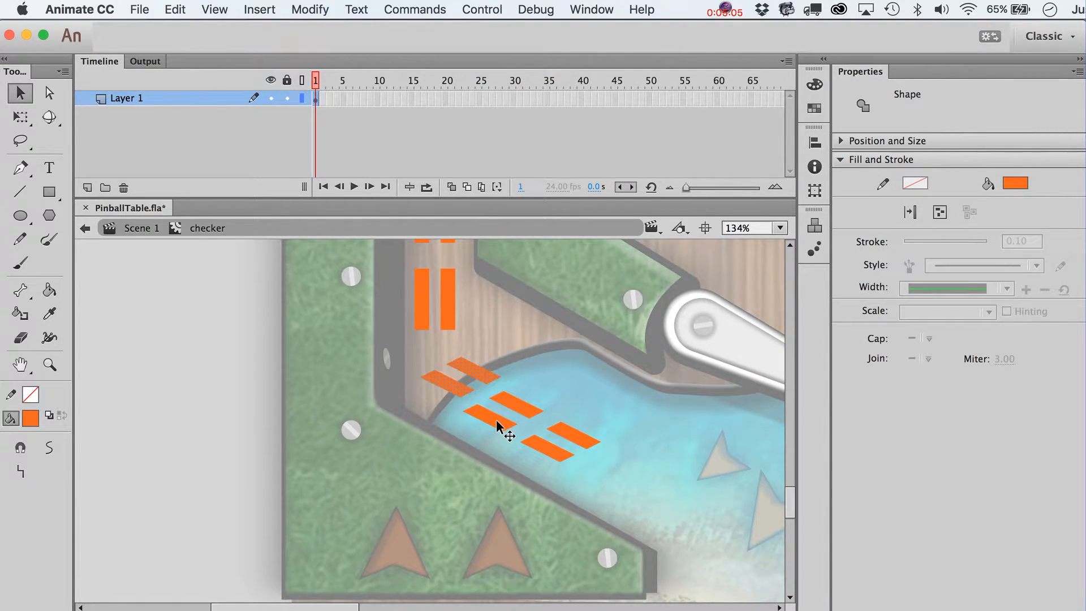
pyautogui.press('Right')
pyautogui.press('Right')
pyautogui.press('Right')
pyautogui.press('Right')
pyautogui.press('Right')
# Step: Select the two lower slanted pairs over the water and nudge them slightly right to even out the spacing
pyautogui.keyDown('shift'); pyautogui.click(537, 415); pyautogui.keyUp('shift')
pyautogui.click(503, 441)
pyautogui.click(500, 422)
pyautogui.keyDown('shift'); pyautogui.click(519, 414); pyautogui.keyUp('shift')
pyautogui.keyDown('shift'); pyautogui.click(537, 447); pyautogui.keyUp('shift')
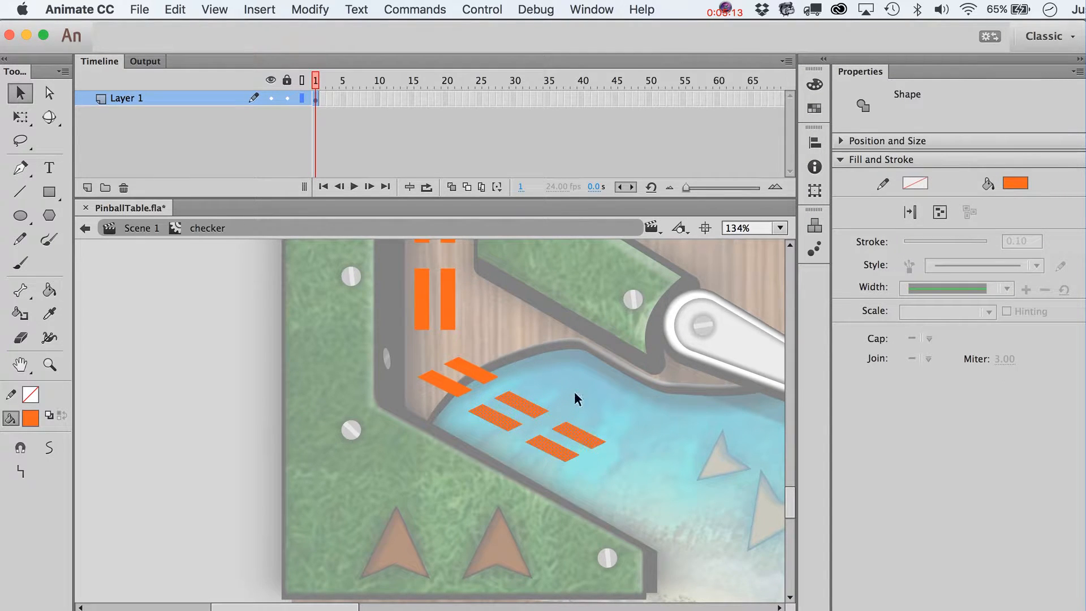
pyautogui.click(568, 354)
# Step: Copy the lower portions of the last two vertical dashes and move them down toward the first slanted pair
pyautogui.scroll(3, 568, 354)
pyautogui.scroll(-3, 569, 355)
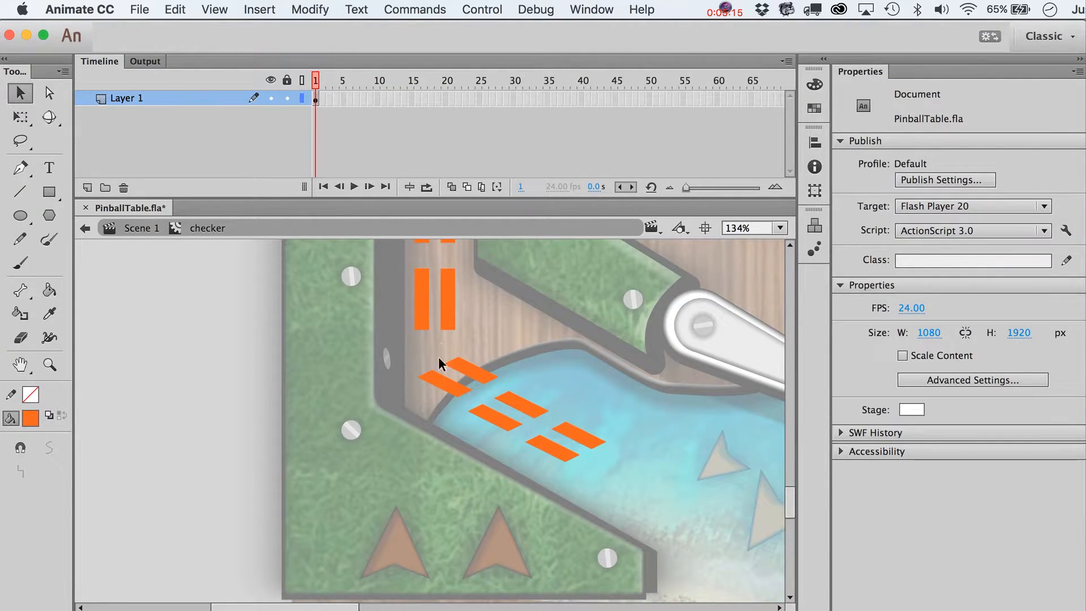
pyautogui.click(422, 311)
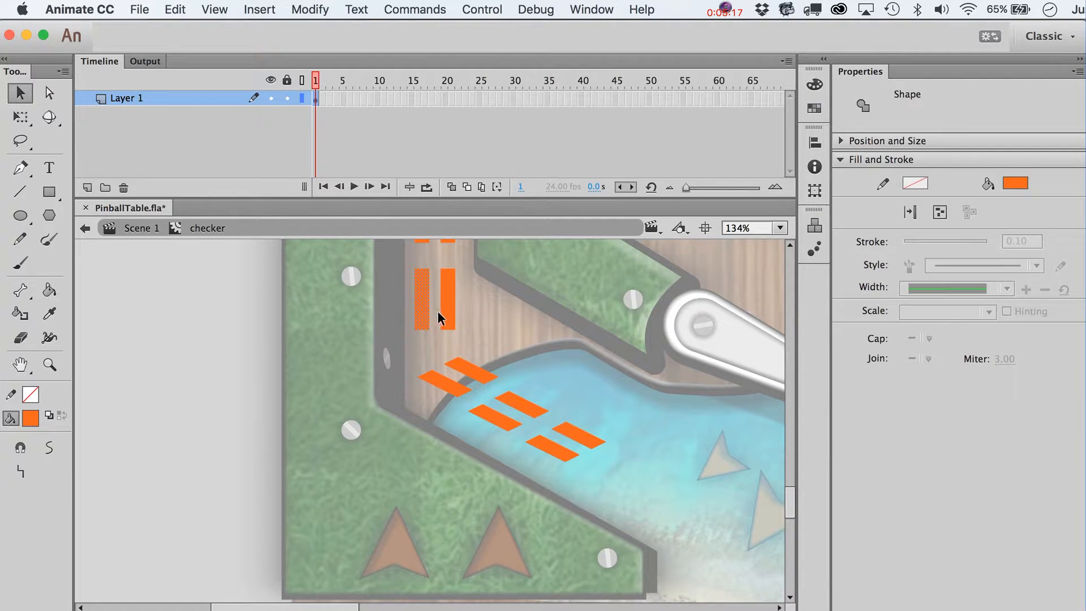
pyautogui.click(486, 347)
pyautogui.moveTo(496, 342); pyautogui.dragTo(403, 305)
pyautogui.hotkey('shift', 'Down')
pyautogui.hotkey('shift', 'Down')
pyautogui.hotkey('shift', 'Down')
pyautogui.hotkey('shift', 'Down')
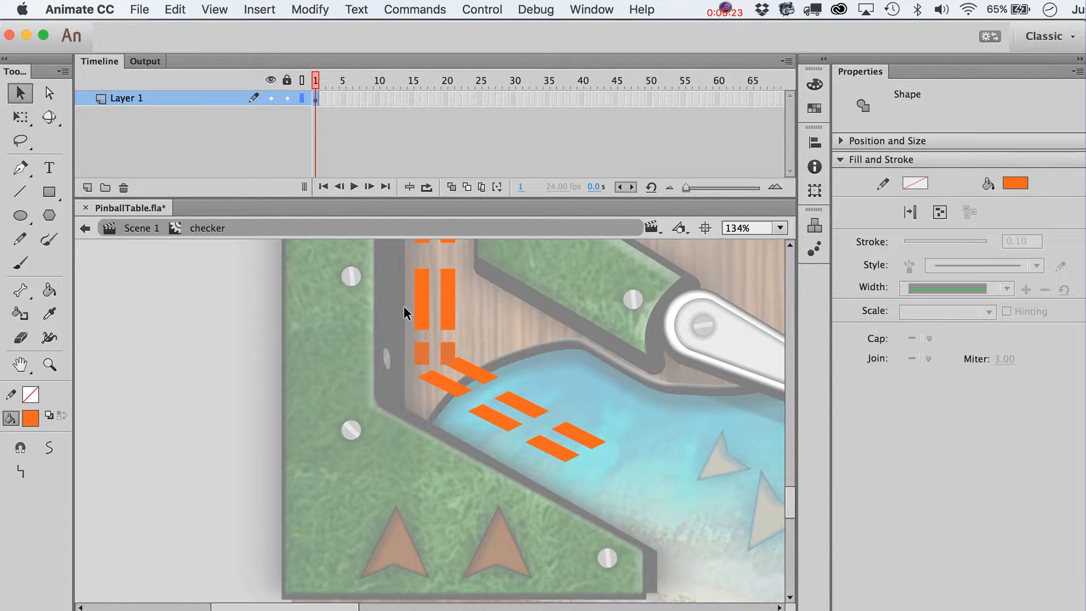
pyautogui.click(388, 343)
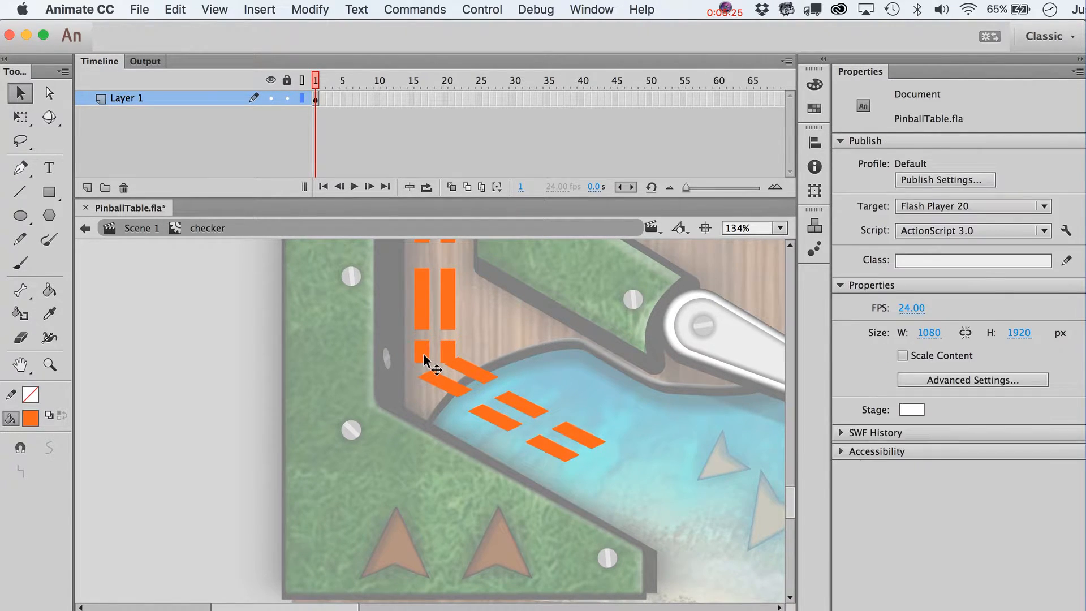
# Step: Extend the left short vertical block downward to meet the slanted dash below it
pyautogui.click(424, 354)
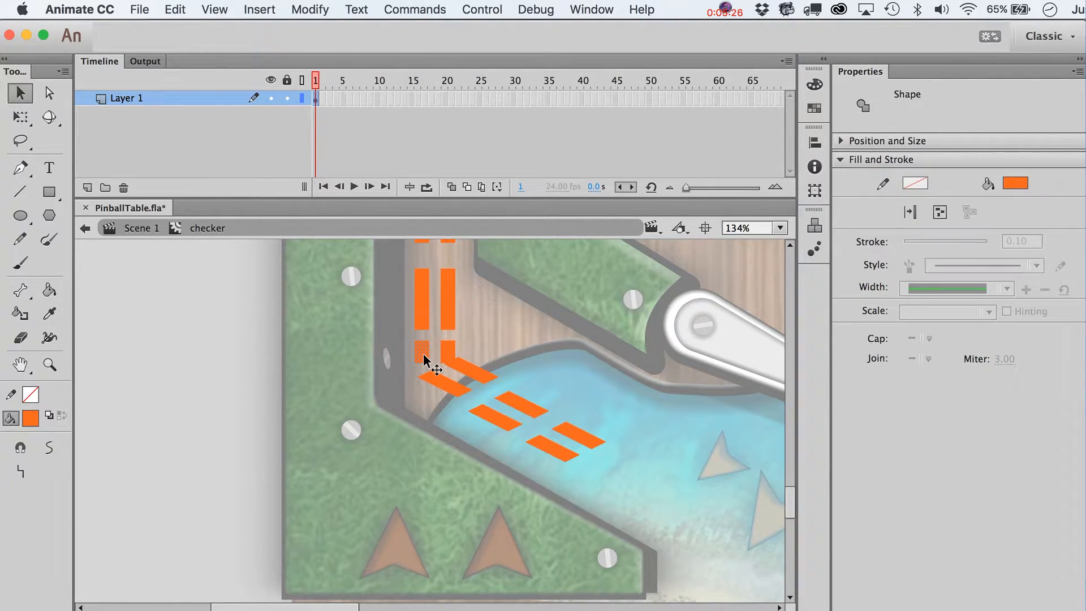
pyautogui.rightClick(400, 376)
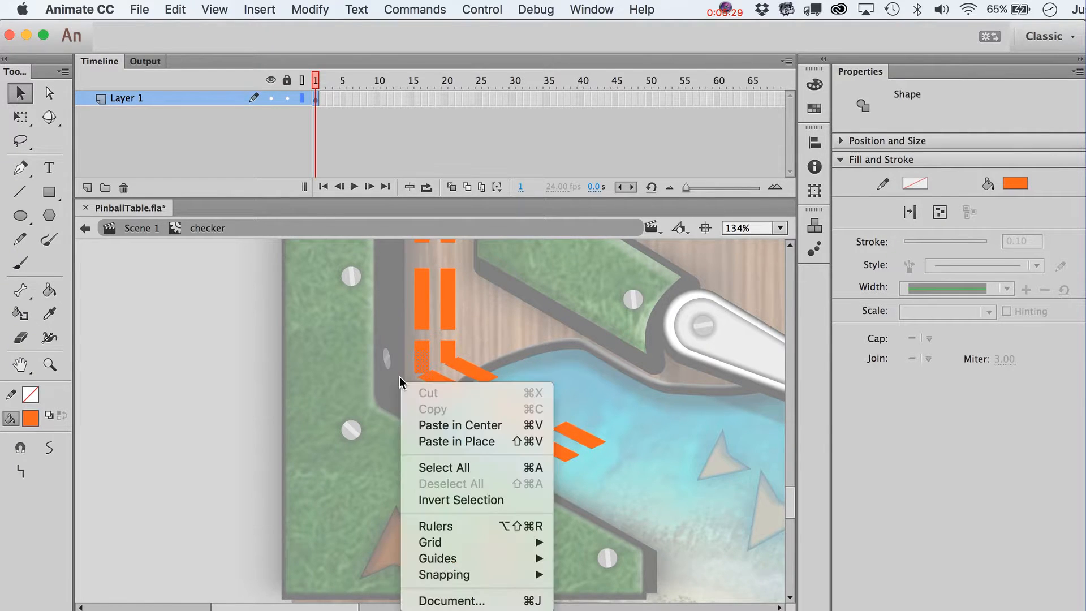
pyautogui.click(399, 376)
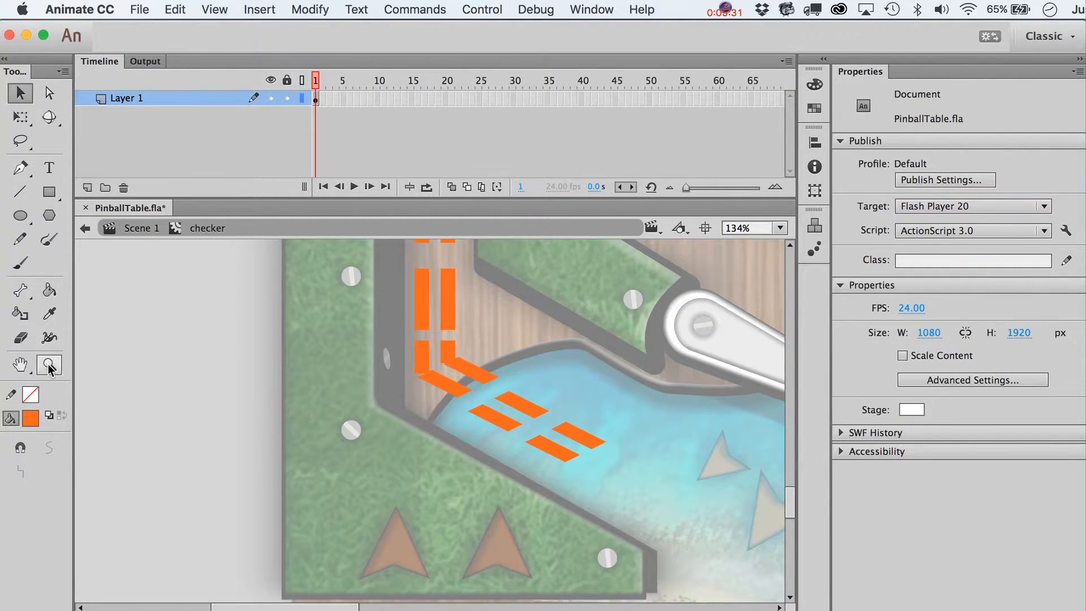
# Step: Reshape the corners of the first slanted pair to line up with the short vertical blocks, and return to the main scene
pyautogui.click(48, 366)
pyautogui.moveTo(429, 331); pyautogui.dragTo(524, 424)
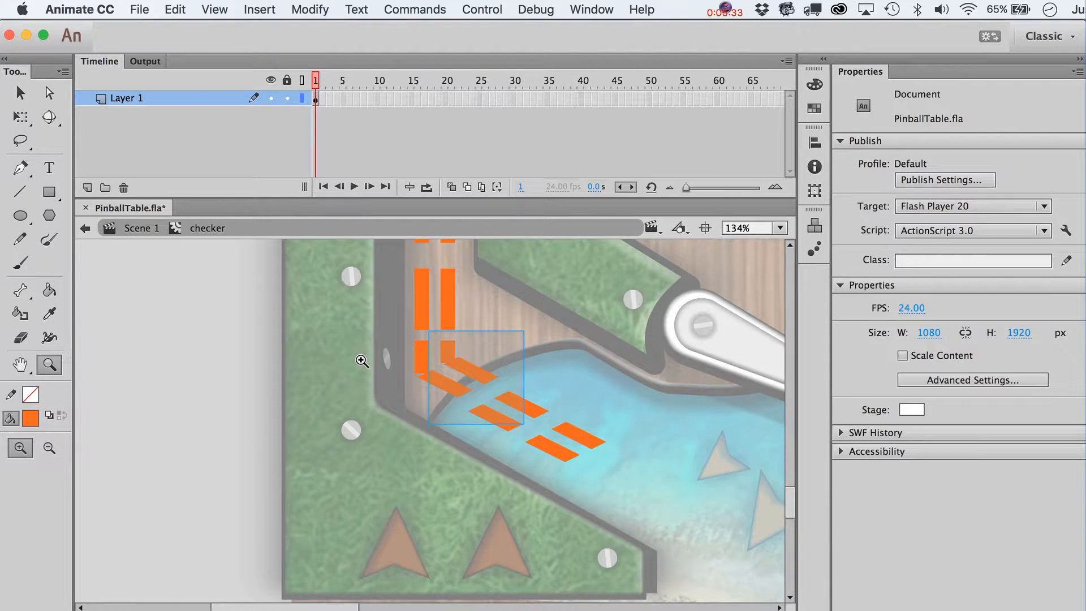
pyautogui.press('v')
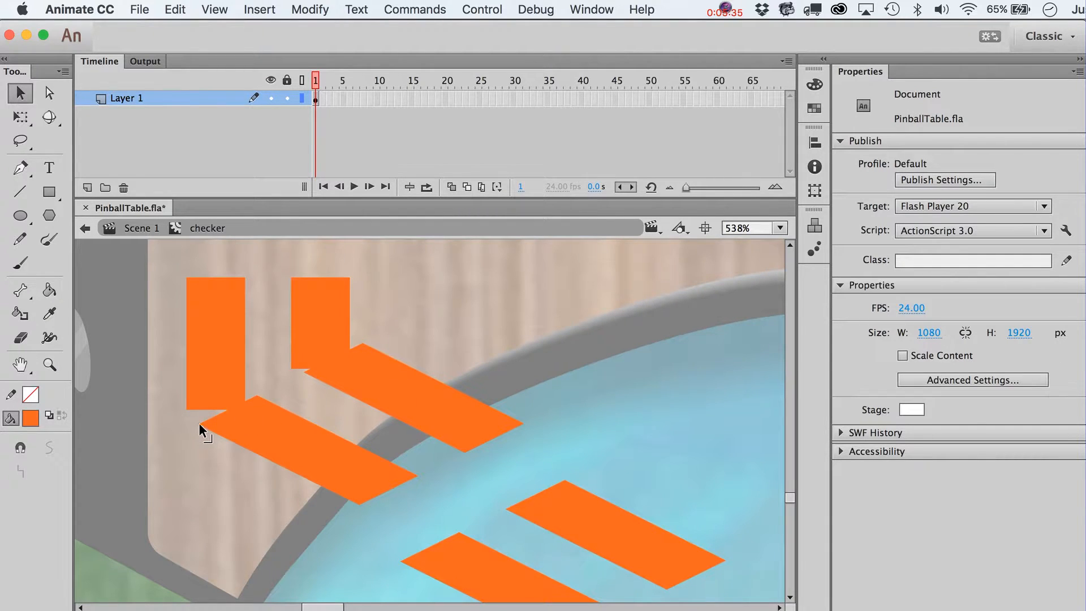
pyautogui.moveTo(198, 423); pyautogui.dragTo(189, 418)
pyautogui.moveTo(256, 398); pyautogui.dragTo(242, 385)
pyautogui.moveTo(304, 372); pyautogui.dragTo(293, 368)
pyautogui.moveTo(357, 345); pyautogui.dragTo(351, 337)
pyautogui.press('super+1')
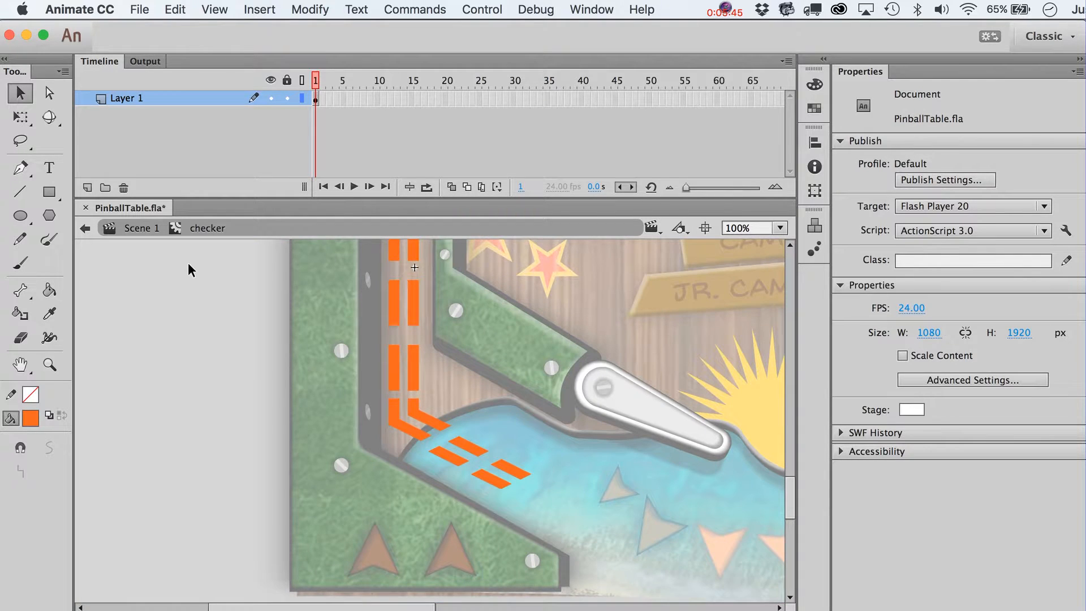
pyautogui.doubleClick(450, 450)
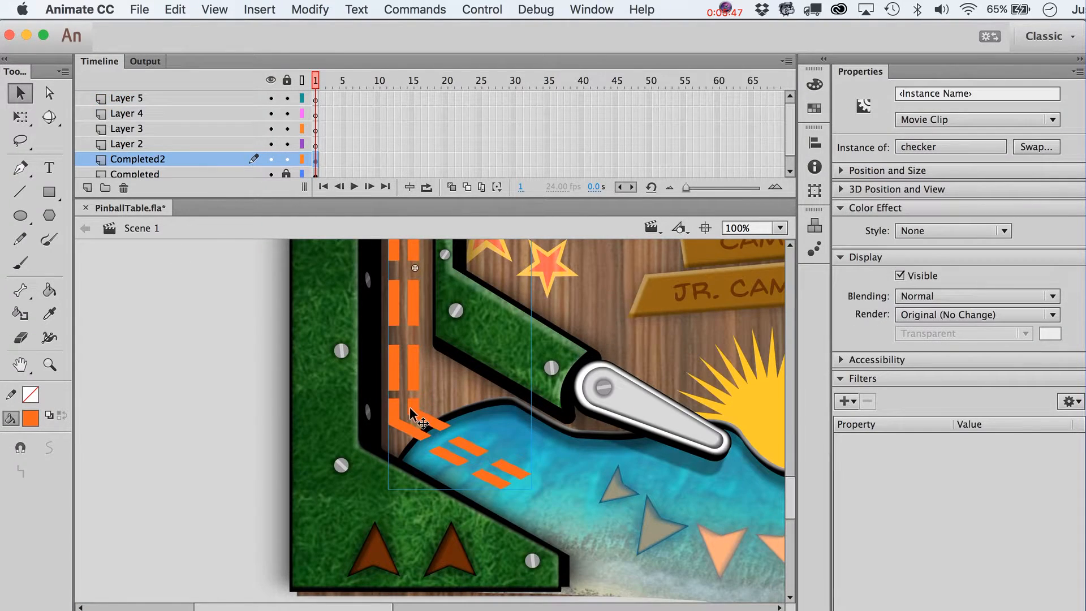
# Step: Trim the tops of the short vertical blocks at the bend of the checker symbol and return to the main scene
pyautogui.doubleClick(432, 395)
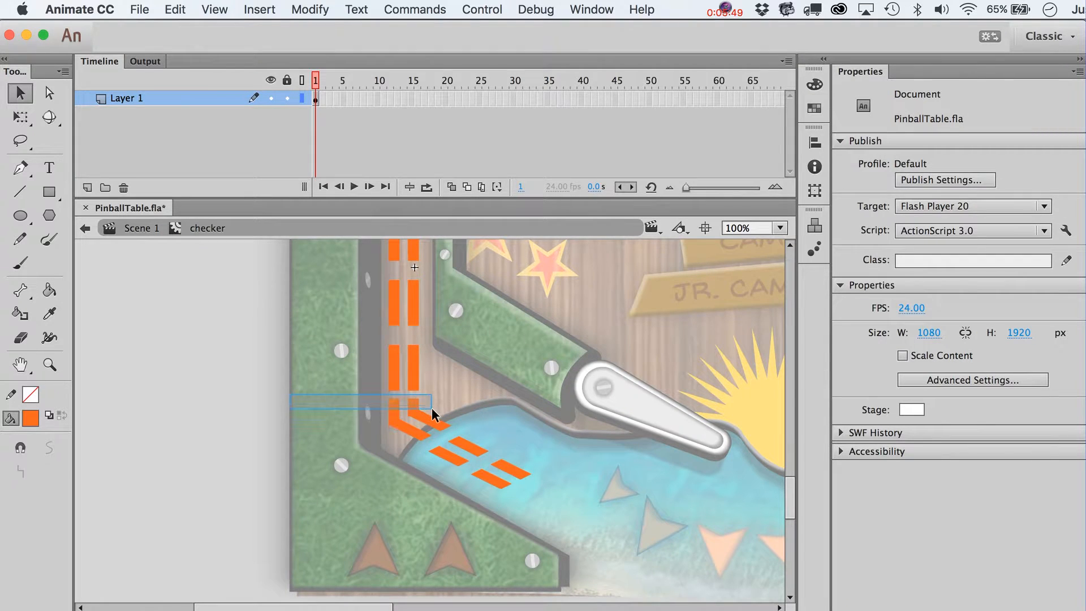
pyautogui.moveTo(432, 408); pyautogui.dragTo(429, 385)
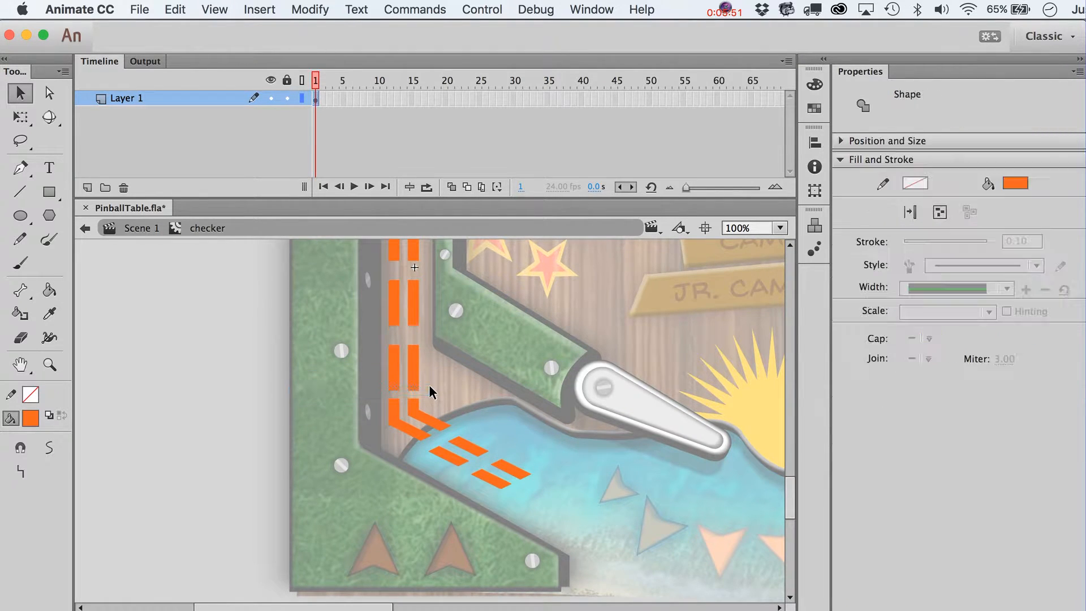
pyautogui.click(429, 385)
pyautogui.moveTo(290, 391); pyautogui.dragTo(459, 405)
pyautogui.click(459, 406)
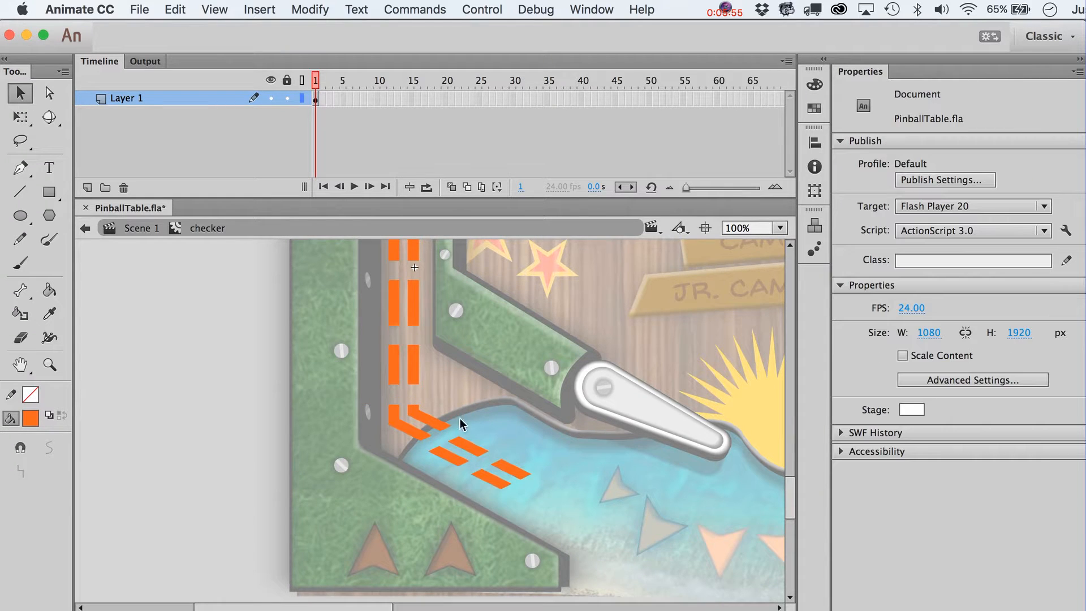
pyautogui.doubleClick(219, 391)
pyautogui.click(49, 365)
pyautogui.keyDown('alt'); pyautogui.click(405, 424); pyautogui.keyUp('alt')
pyautogui.press('v')
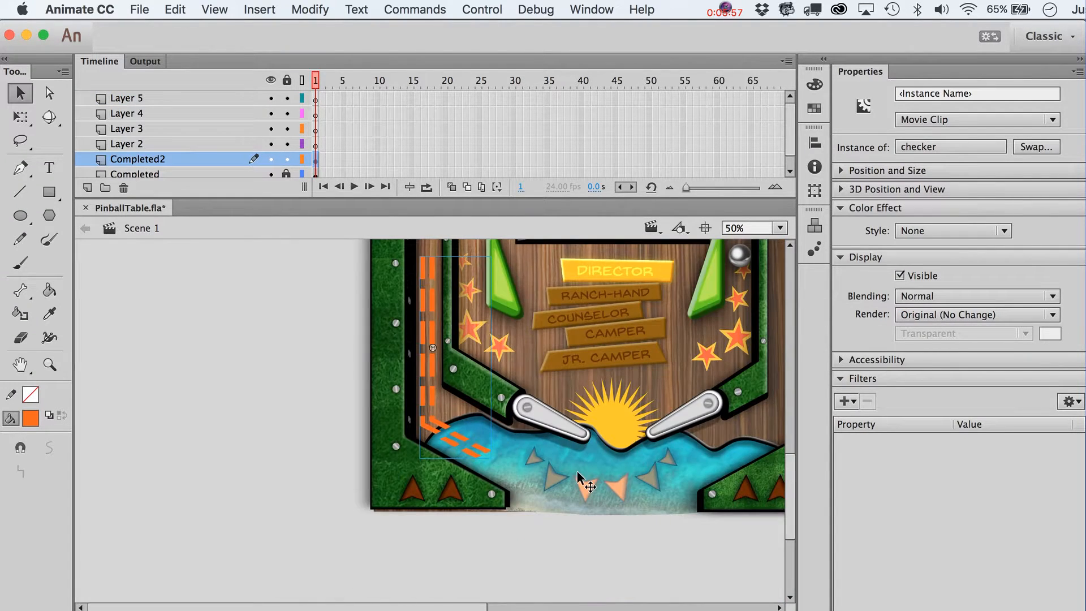
# Step: Add a high-quality Glow filter to the checker symbol with Blur X at 8 px and Blur Y at 15 px
pyautogui.scroll(3, 577, 472)
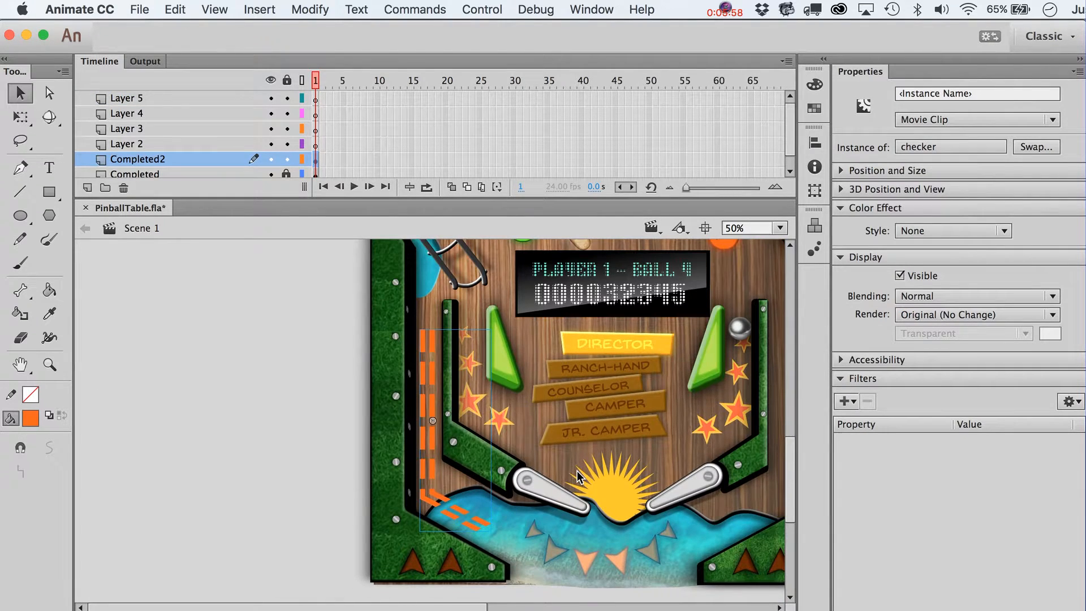
pyautogui.click(860, 402)
pyautogui.click(865, 452)
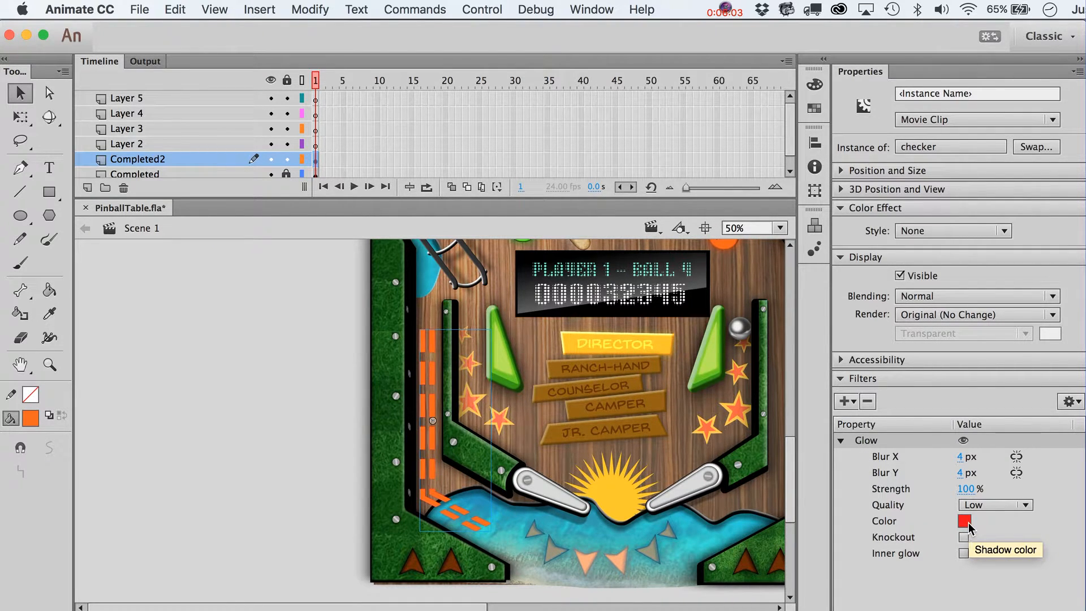
pyautogui.moveTo(960, 456)
pyautogui.mouseDown()
pyautogui.moveTo(982, 455)
pyautogui.moveTo(971, 455)
pyautogui.mouseUp()
pyautogui.click(980, 505)
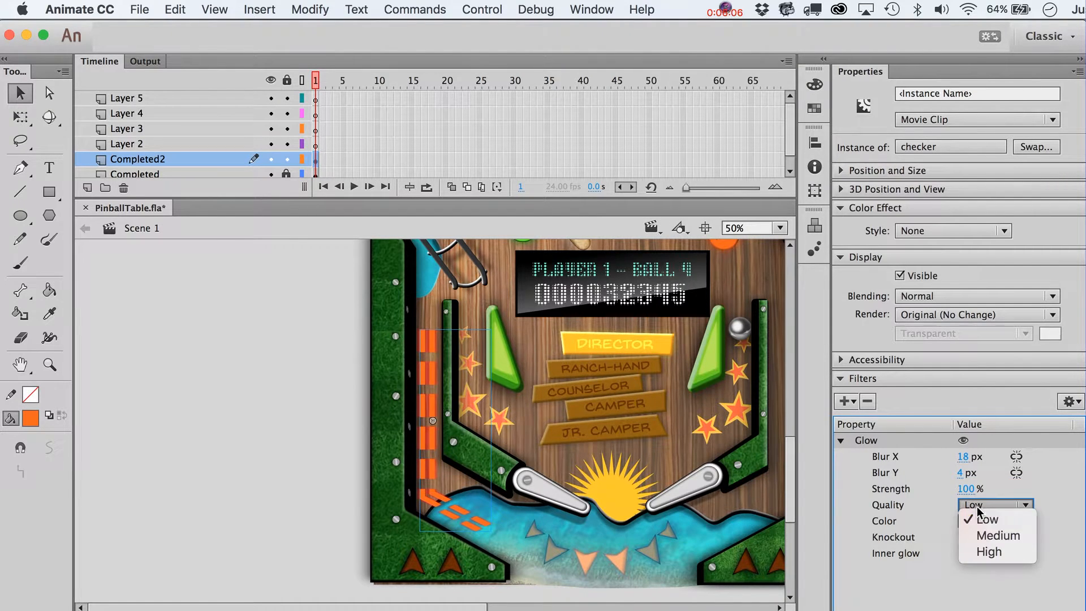
pyautogui.click(983, 560)
pyautogui.click(970, 473)
pyautogui.write('17')
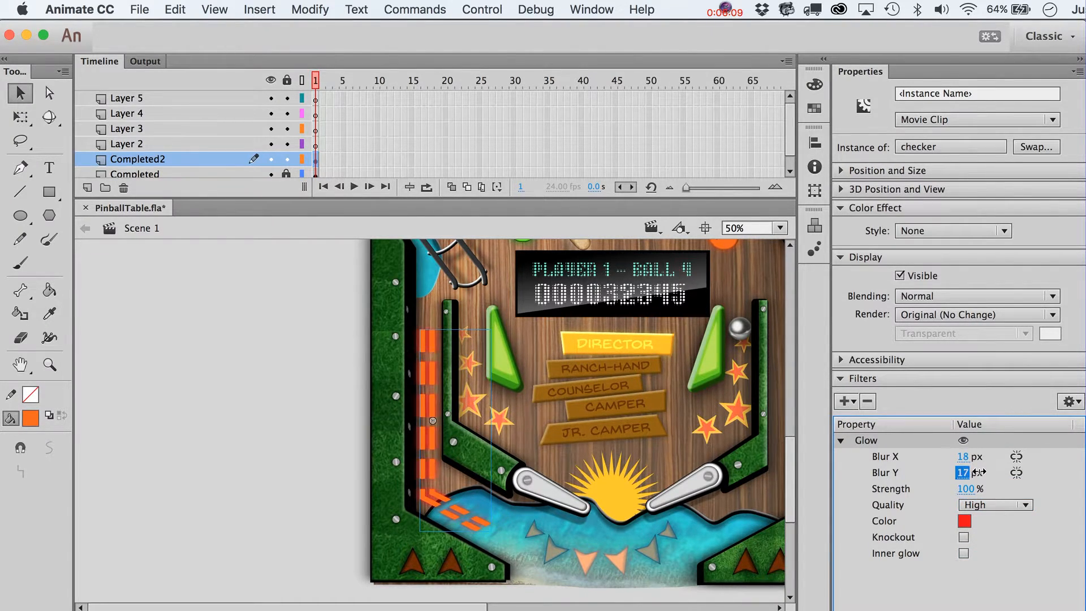
pyautogui.click(960, 456)
pyautogui.moveTo(961, 454); pyautogui.dragTo(958, 455)
pyautogui.click(963, 472)
# Step: Try Overlay blending on the checker symbol, and set its blending mode to Add
pyautogui.click(917, 297)
pyautogui.click(940, 444)
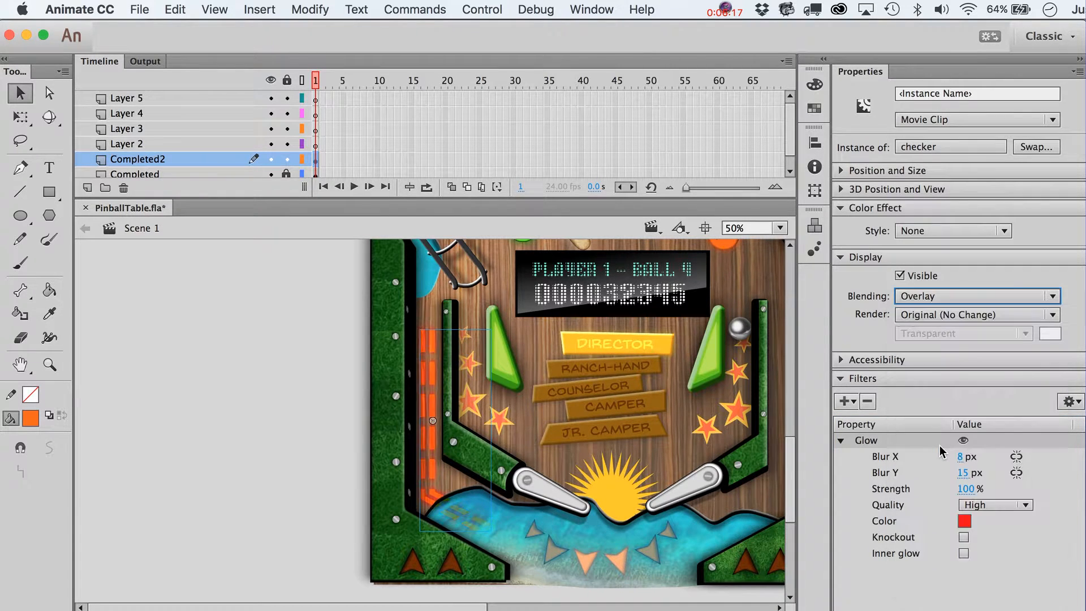
pyautogui.press('Down')
pyautogui.press('Down')
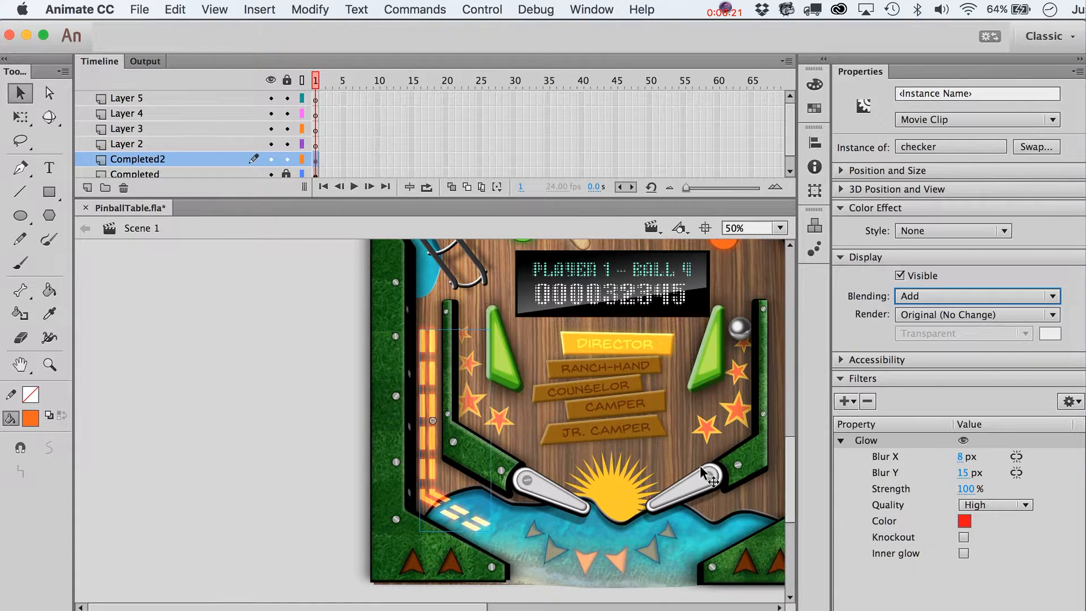
pyautogui.click(197, 420)
pyautogui.hscroll(5, 196, 419)
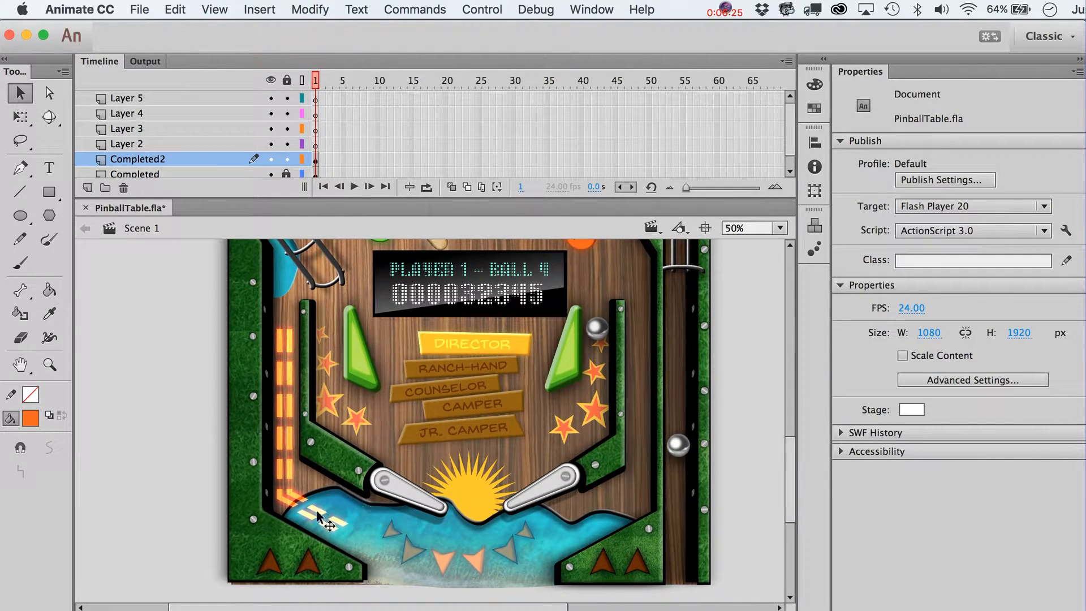
pyautogui.click(298, 497)
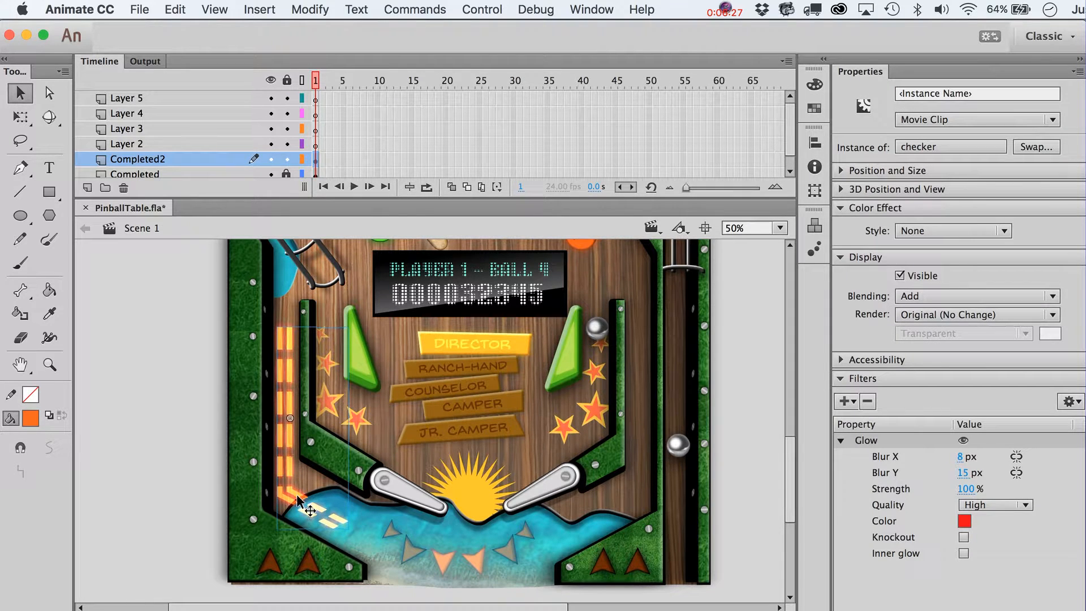
pyautogui.click(196, 471)
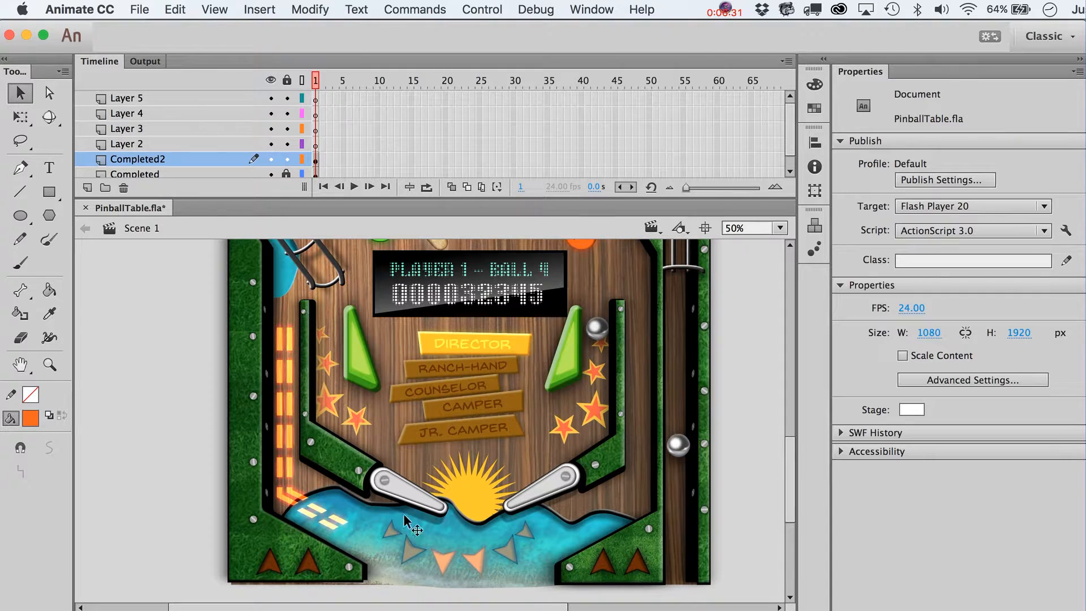
# Step: Duplicate the glowing checker symbol in place, move the copy across to the opposite outer lane and flip it horizontally
pyautogui.click(289, 327)
pyautogui.press('super+shift+v')
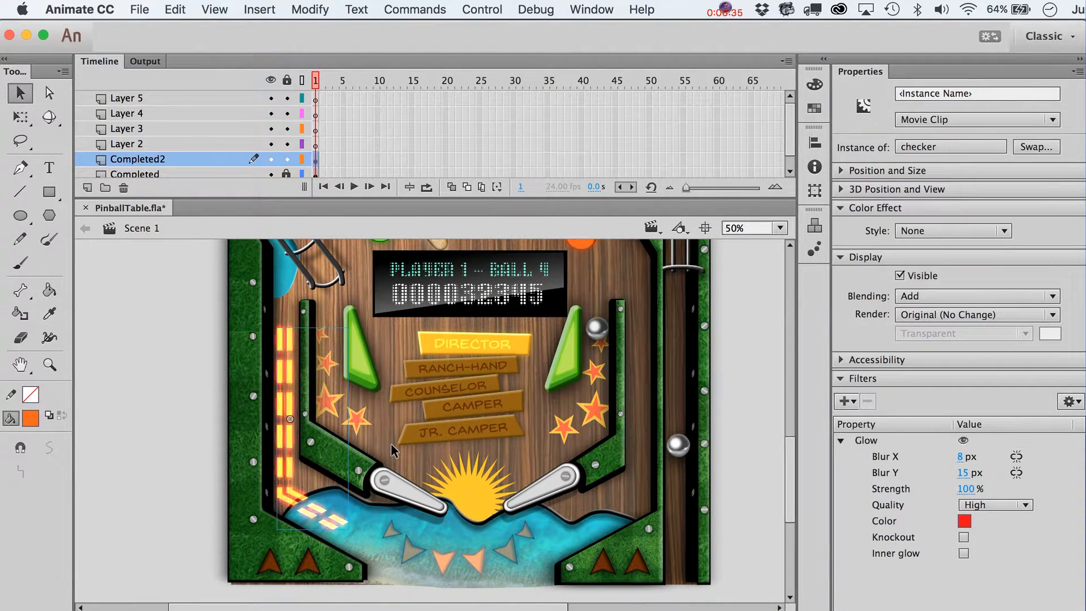
pyautogui.hotkey('shift', 'Right')
pyautogui.hotkey('shift', 'Right')
pyautogui.hotkey('shift', 'Right')
pyautogui.hotkey('shift', 'Right')
pyautogui.hotkey('shift', 'Right')
pyautogui.hotkey('shift', 'Right')
pyautogui.hotkey('shift', 'Right')
pyautogui.hotkey('shift', 'Right')
pyautogui.hotkey('shift', 'Right')
pyautogui.hotkey('shift', 'Right')
pyautogui.hotkey('shift', 'Right')
pyautogui.hotkey('shift', 'Right')
pyautogui.hotkey('shift', 'Right')
pyautogui.hotkey('shift', 'Right')
pyautogui.hotkey('shift', 'Right')
pyautogui.hotkey('shift', 'Right')
pyautogui.hotkey('shift', 'Right')
pyautogui.hotkey('shift', 'Right')
pyautogui.hotkey('shift', 'Right')
pyautogui.hotkey('shift', 'Right')
pyautogui.hotkey('shift', 'Right')
pyautogui.hotkey('shift', 'Right')
pyautogui.hotkey('shift', 'Right')
pyautogui.hotkey('shift', 'Right')
pyautogui.hotkey('shift', 'Right')
pyautogui.hotkey('shift', 'Right')
pyautogui.hotkey('shift', 'Right')
pyautogui.hotkey('shift', 'Right')
pyautogui.hotkey('shift', 'Right')
pyautogui.hotkey('shift', 'Right')
pyautogui.hotkey('shift', 'Right')
pyautogui.hotkey('shift', 'Right')
pyautogui.hotkey('shift', 'Right')
pyautogui.hotkey('shift', 'Right')
pyautogui.hotkey('shift', 'Right')
pyautogui.hotkey('shift', 'Right')
pyautogui.hotkey('shift', 'Right')
pyautogui.hotkey('shift', 'Right')
pyautogui.hotkey('shift', 'Right')
pyautogui.hotkey('shift', 'Right')
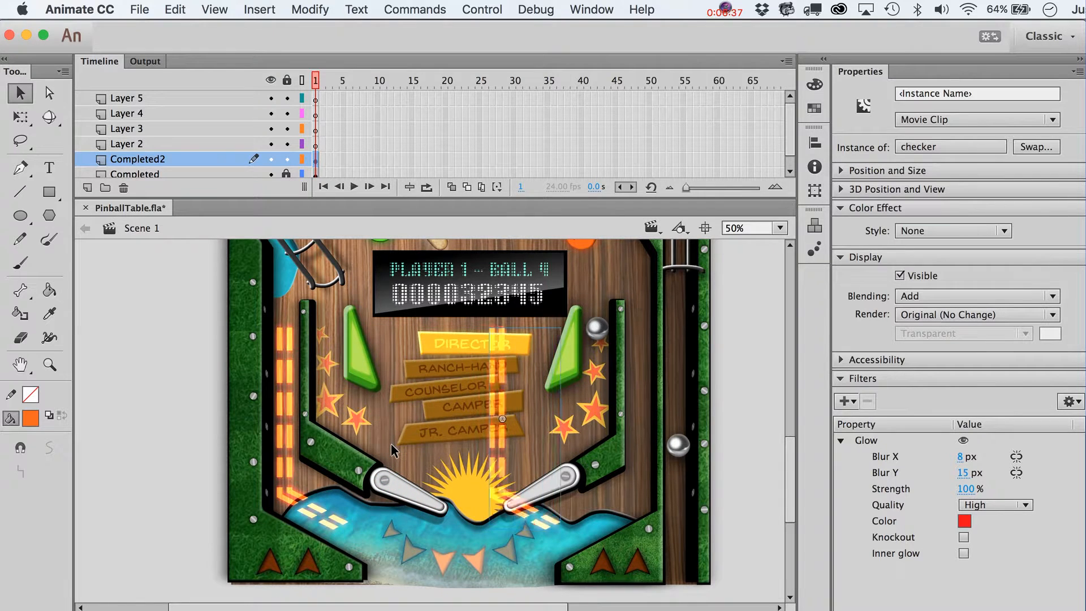
pyautogui.hotkey('shift', 'Right')
pyautogui.hotkey('shift', 'Right')
pyautogui.hotkey('shift', 'Right')
pyautogui.hotkey('shift', 'Right')
pyautogui.hotkey('shift', 'Right')
pyautogui.hotkey('shift', 'Right')
pyautogui.hotkey('shift', 'Right')
pyautogui.hotkey('shift', 'Right')
pyautogui.hotkey('shift', 'Right')
pyautogui.hotkey('shift', 'Right')
pyautogui.hotkey('shift', 'Right')
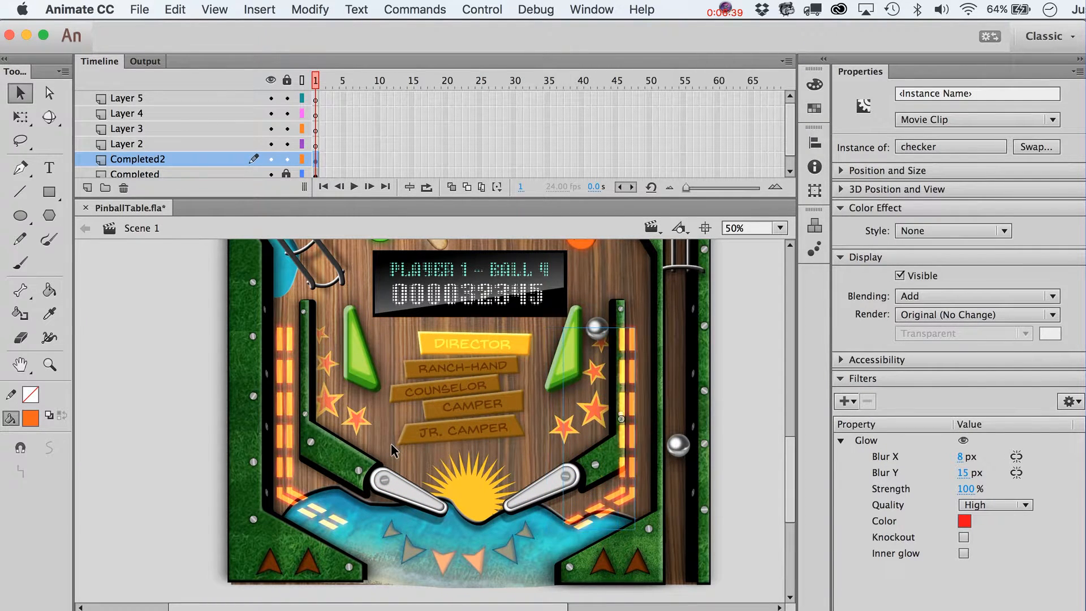
# Step: Nudge the mirrored checker symbol until it sits centred in the right outer lane of the table
pyautogui.press('Left')
pyautogui.press('Left')
pyautogui.press('Left')
pyautogui.press('Left')
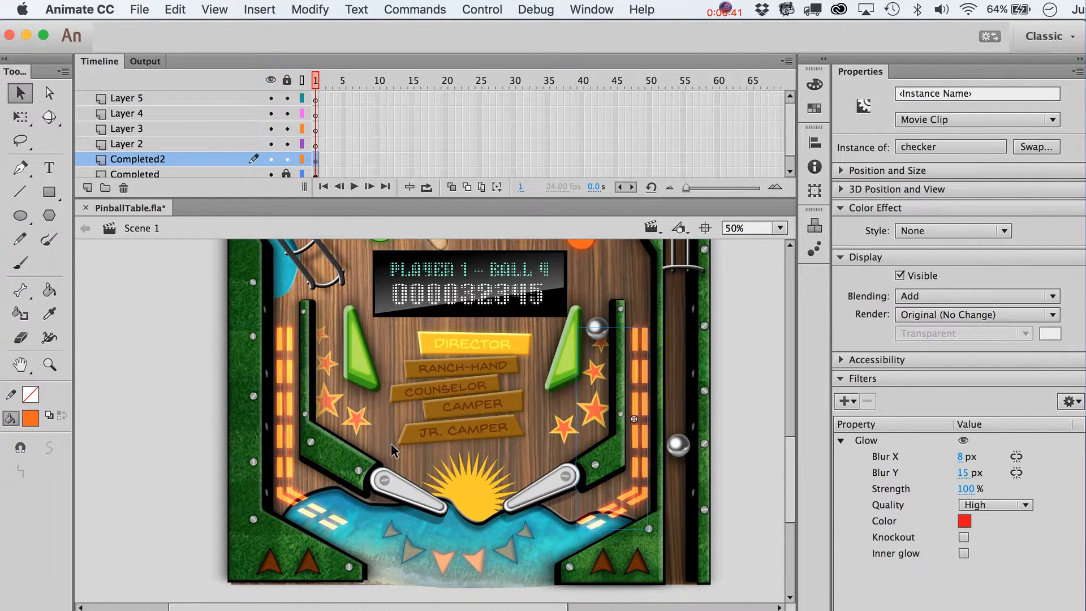
pyautogui.press('Right')
pyautogui.click(165, 366)
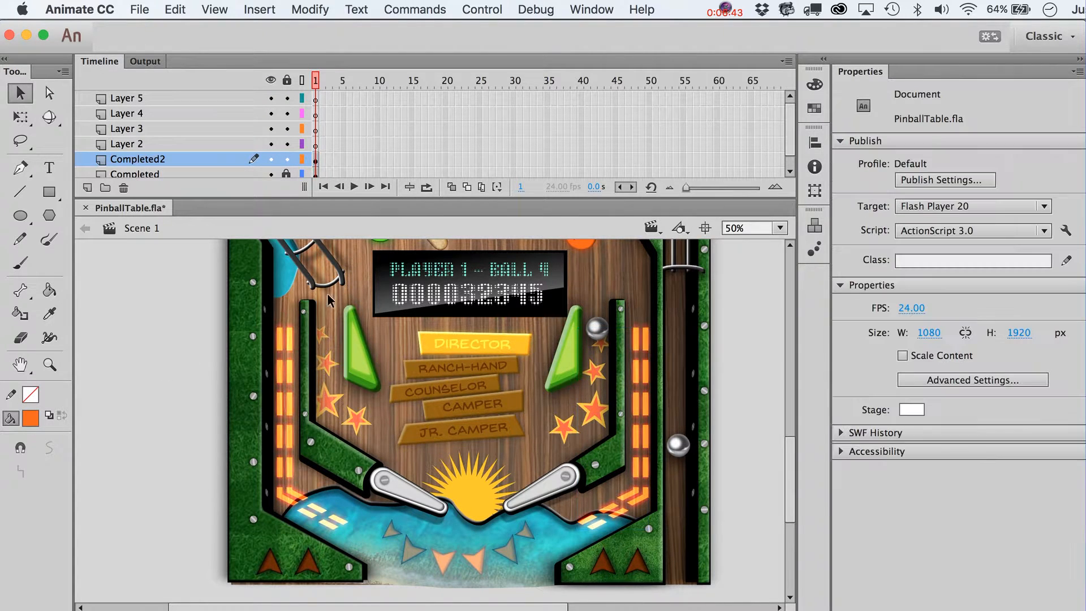
# Step: Set the blending mode of the sunburst between the flippers to Add
pyautogui.scroll(3, 423, 497)
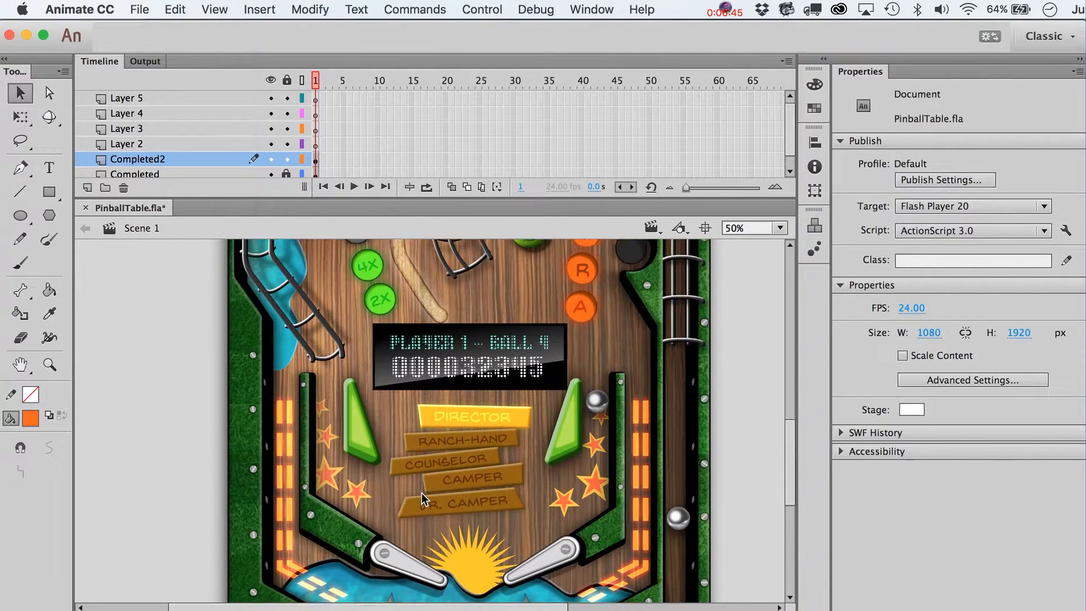
pyautogui.hscroll(5, 422, 493)
pyautogui.scroll(-3, 422, 493)
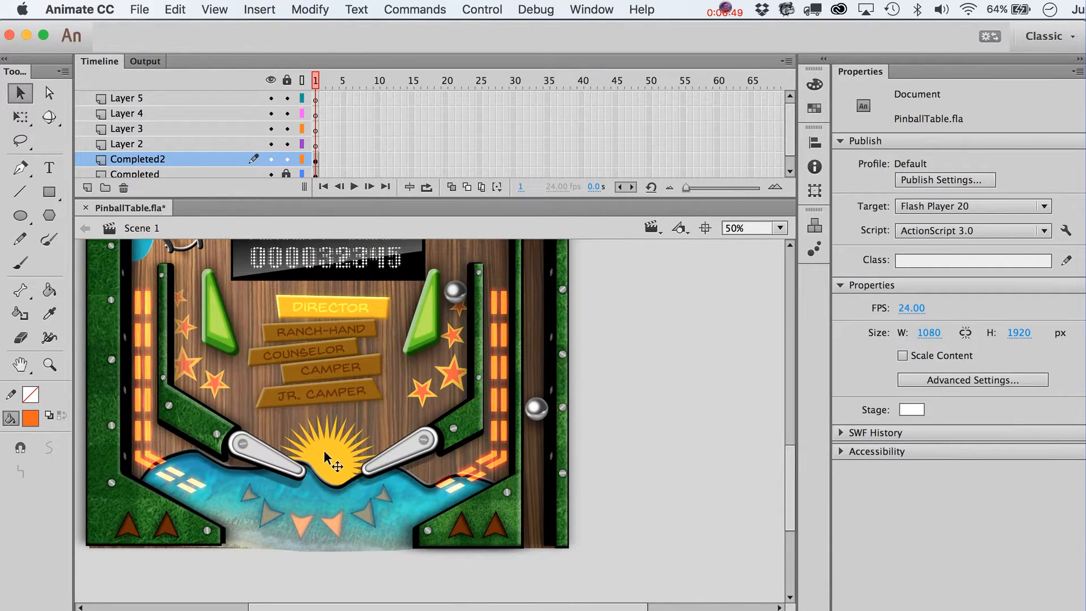
pyautogui.hscroll(-5, 281, 512)
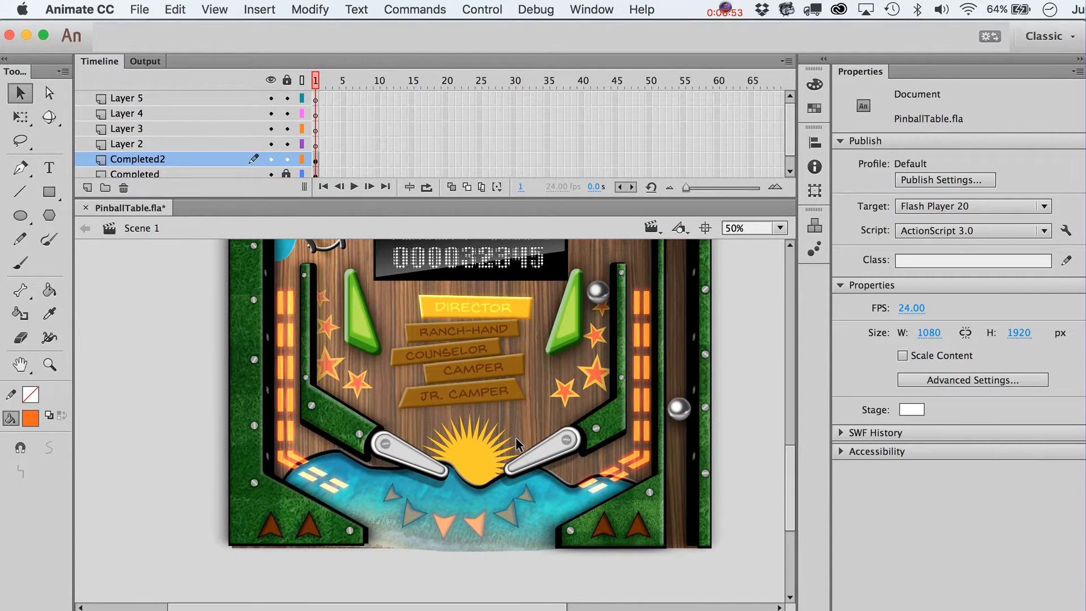
pyautogui.click(479, 448)
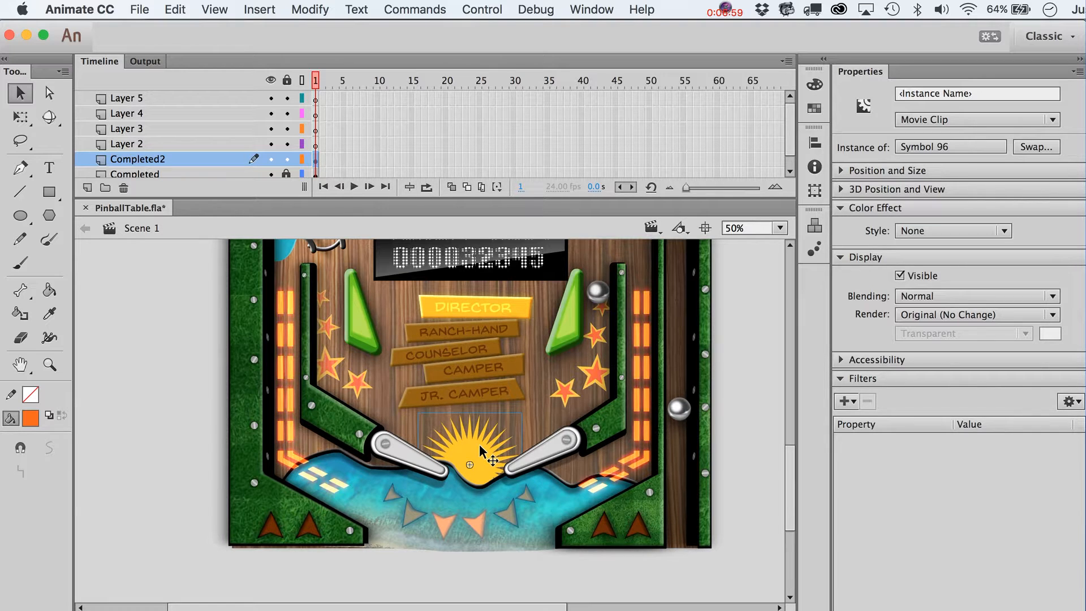
pyautogui.click(479, 519)
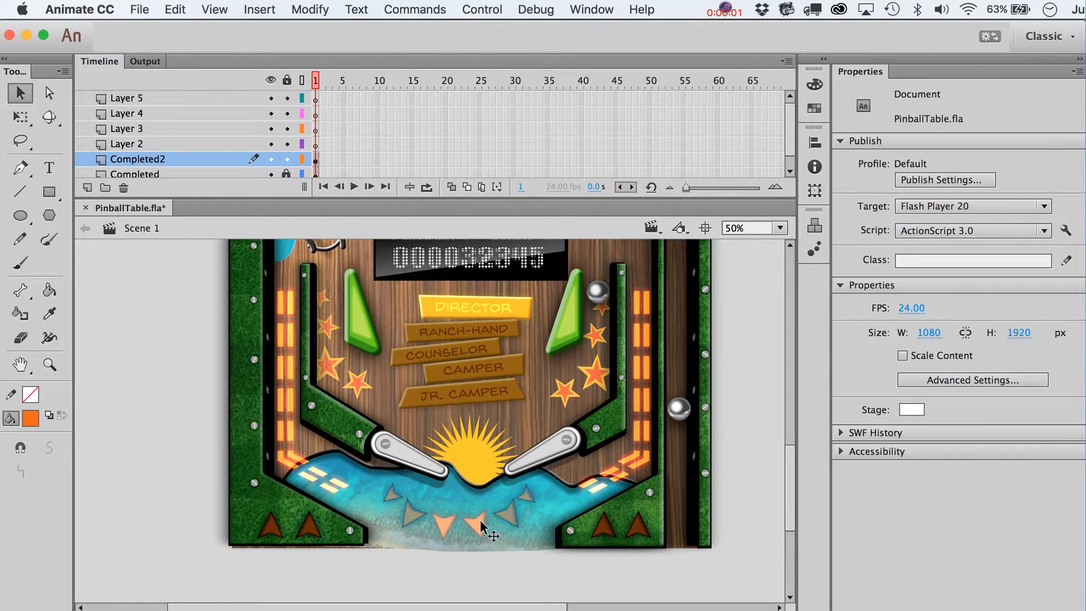
pyautogui.click(487, 467)
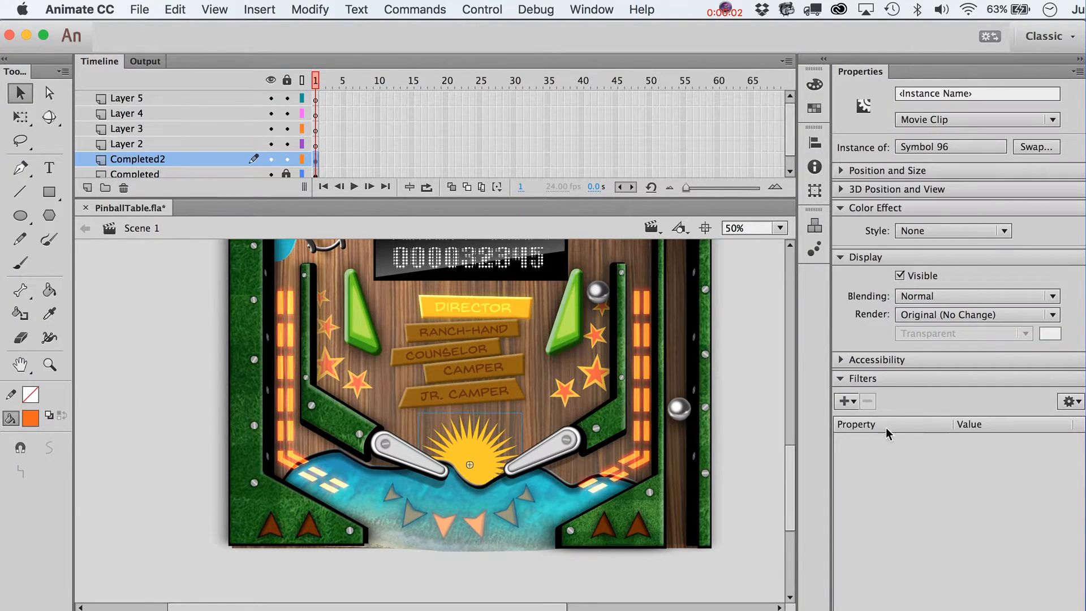
pyautogui.click(958, 297)
pyautogui.click(955, 477)
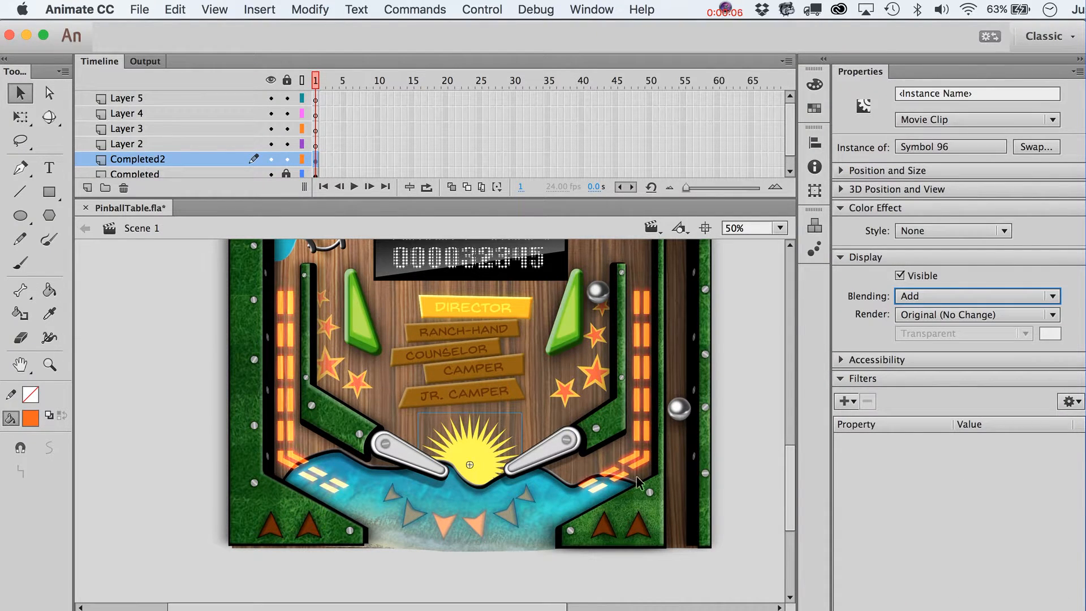
# Step: Add a high-quality orange Glow filter to the sunburst with Blur X at 12 px and Blur Y at 13 px
pyautogui.click(845, 401)
pyautogui.click(866, 459)
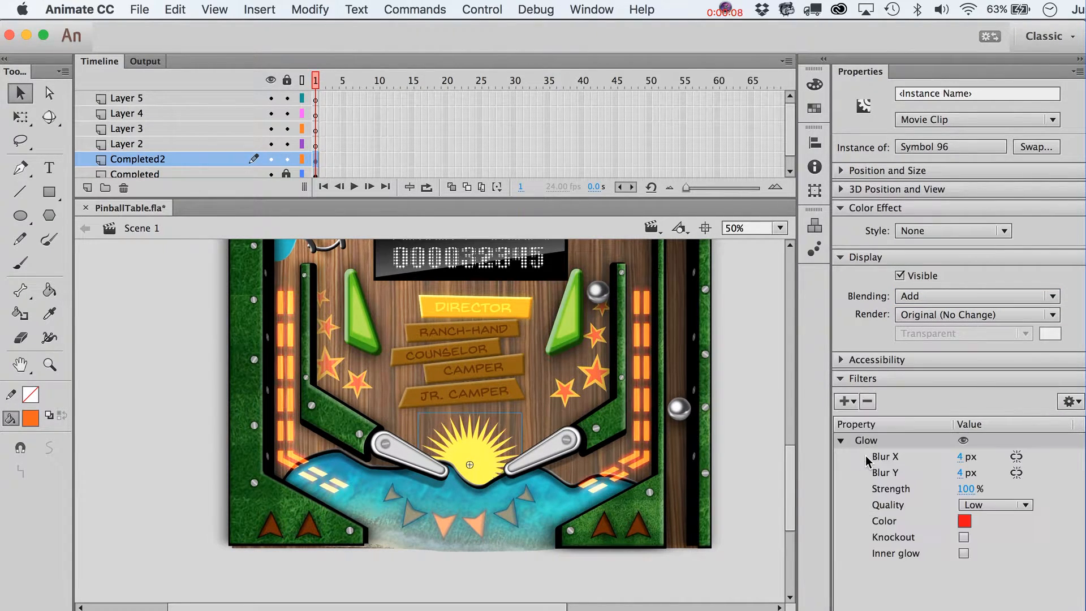
pyautogui.click(973, 504)
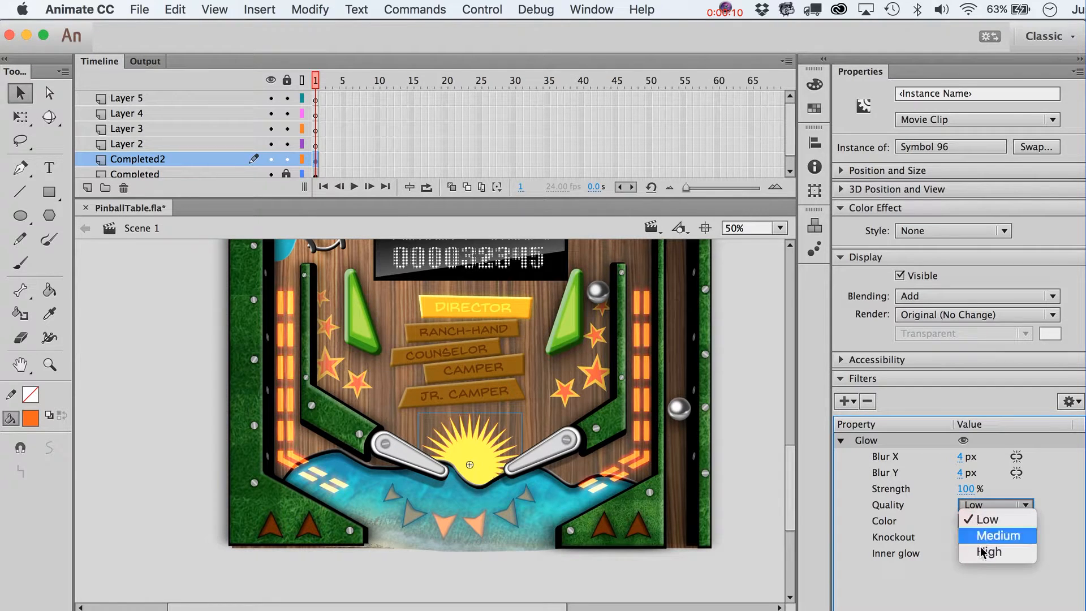
pyautogui.click(989, 551)
pyautogui.moveTo(959, 457)
pyautogui.mouseDown()
pyautogui.moveTo(973, 449)
pyautogui.moveTo(975, 469)
pyautogui.mouseUp()
pyautogui.click(966, 471)
pyautogui.click(964, 521)
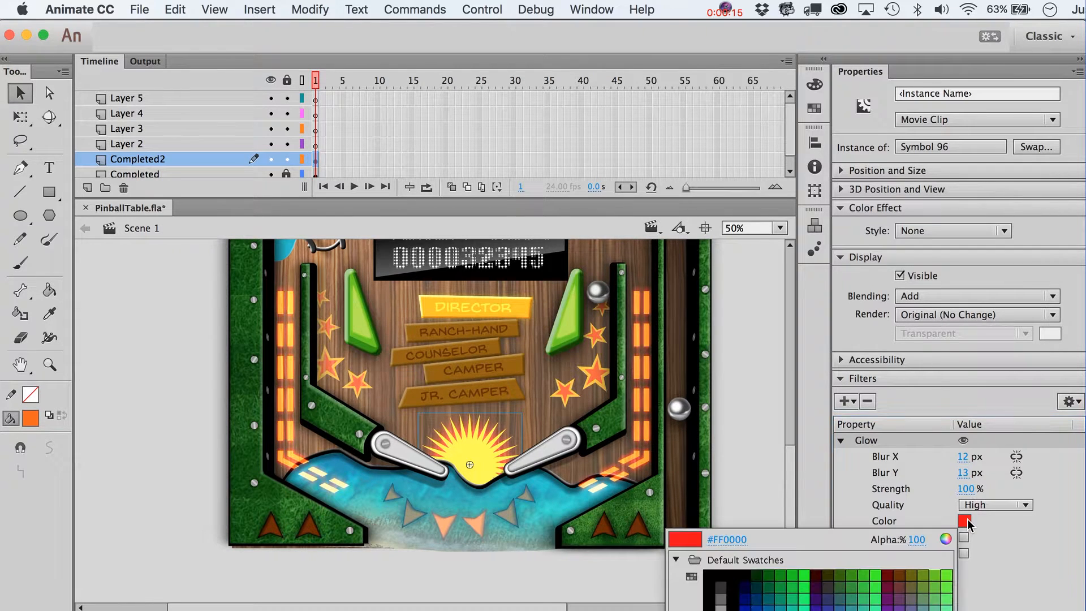
pyautogui.click(938, 608)
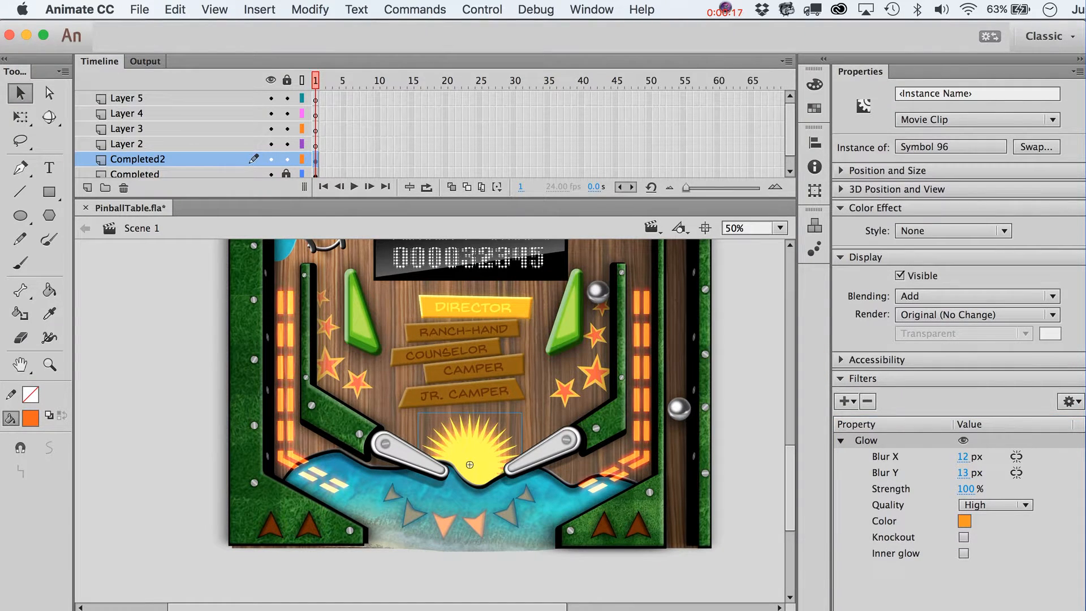
# Step: Duplicate the sunburst and scale the copy down to about 70% over the centre of the original
pyautogui.click(769, 470)
pyautogui.click(479, 469)
pyautogui.press('q')
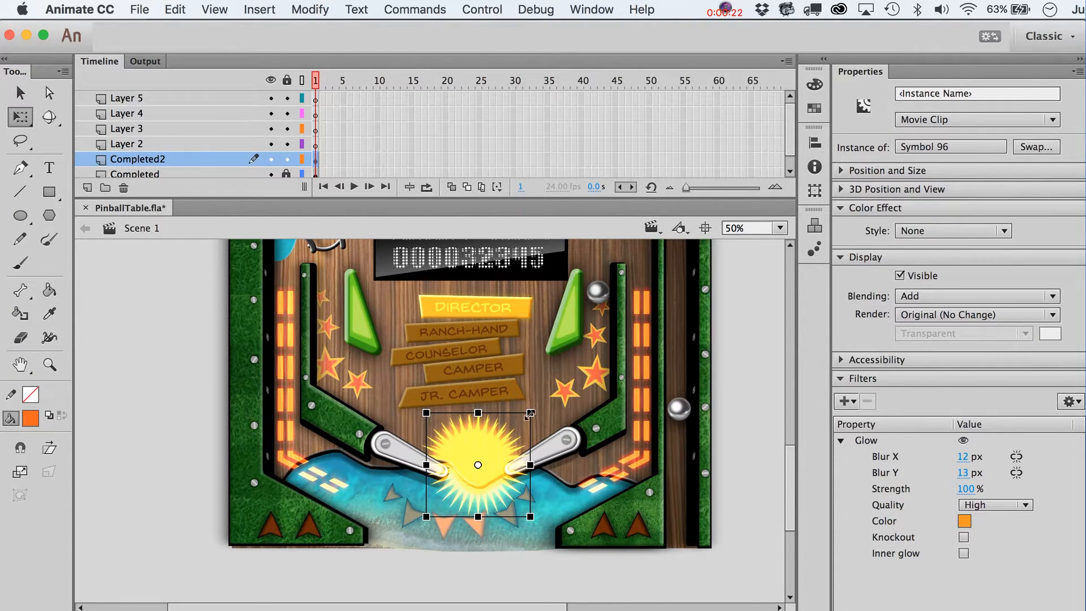
pyautogui.moveTo(530, 414); pyautogui.dragTo(506, 429)
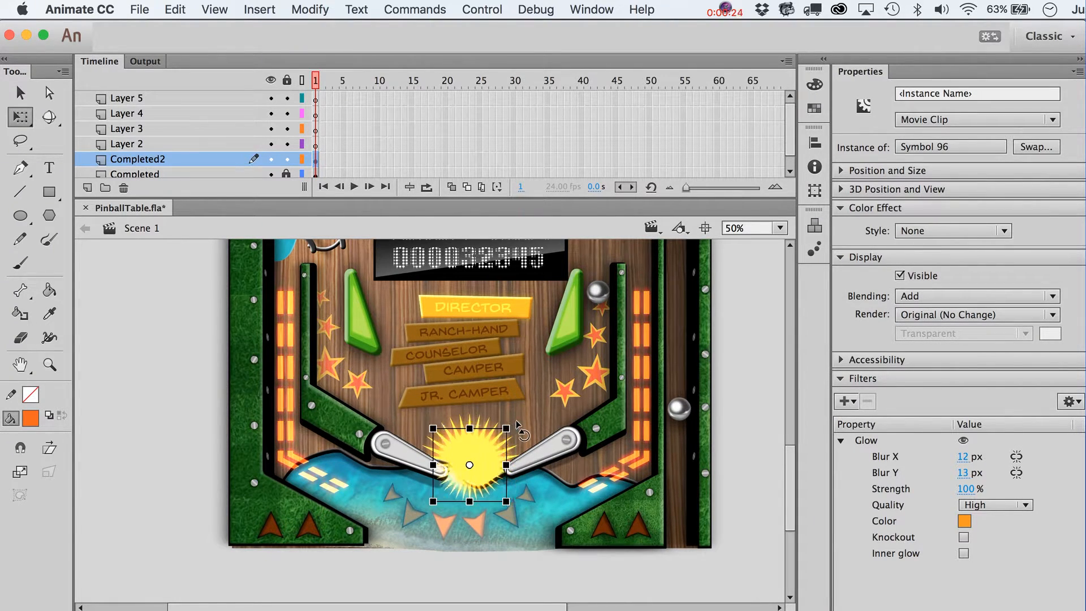
# Step: Nudge the smaller sunburst copy slightly down and right to fit over the original
pyautogui.hotkey('shift', 'Down')
pyautogui.press('Up')
pyautogui.press('Up')
pyautogui.press('Up')
pyautogui.press('Up')
pyautogui.press('Up')
pyautogui.press('Up')
pyautogui.press('Right')
pyautogui.press('Right')
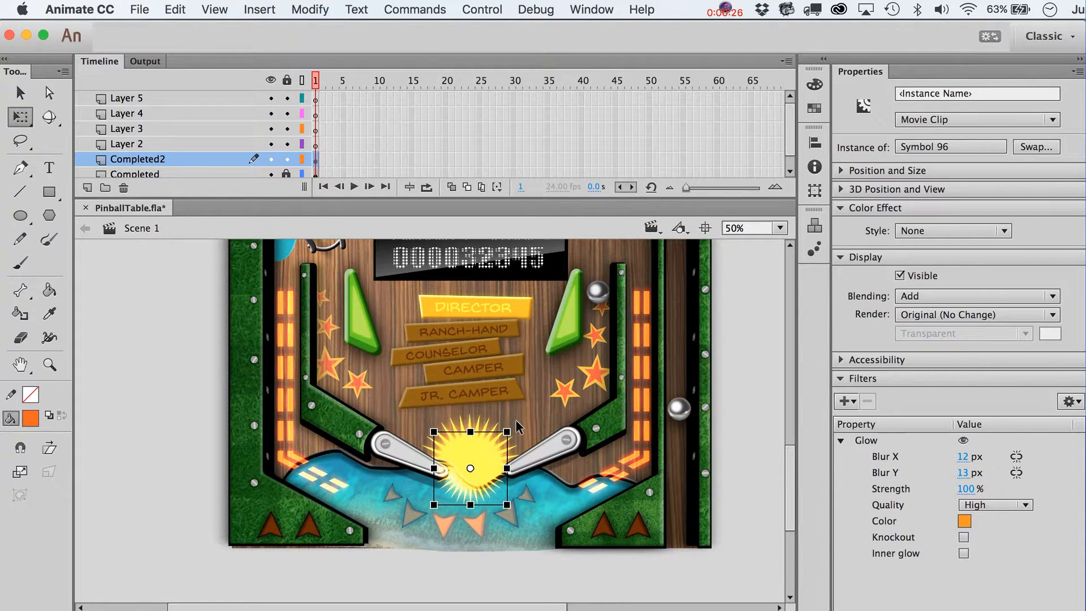
pyautogui.press('v')
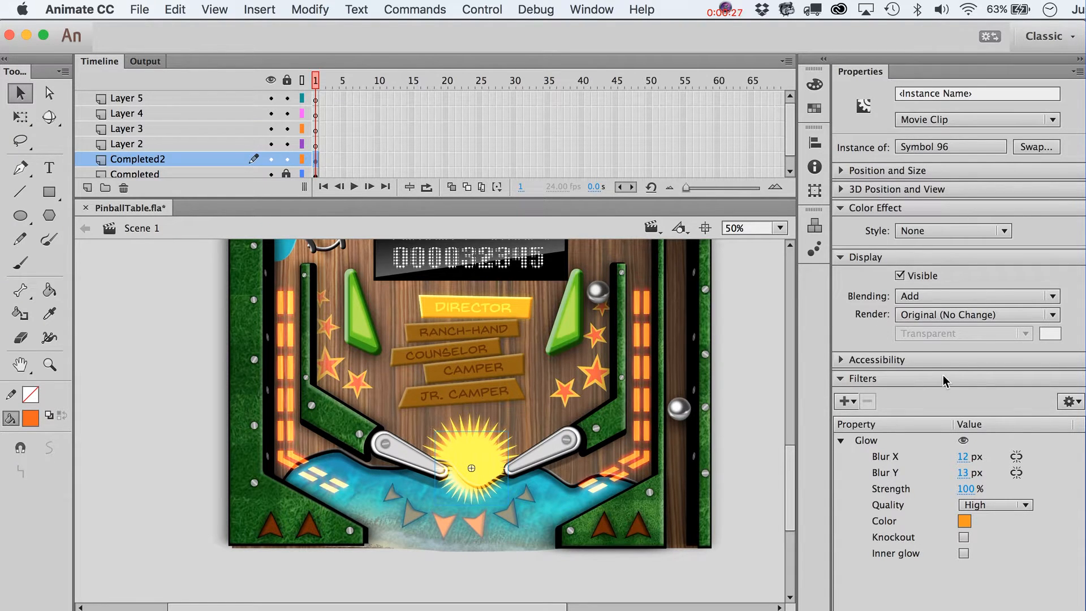
# Step: Remove the Glow filter from the smaller sunburst and set its blending mode to Normal
pyautogui.click(861, 445)
pyautogui.click(867, 401)
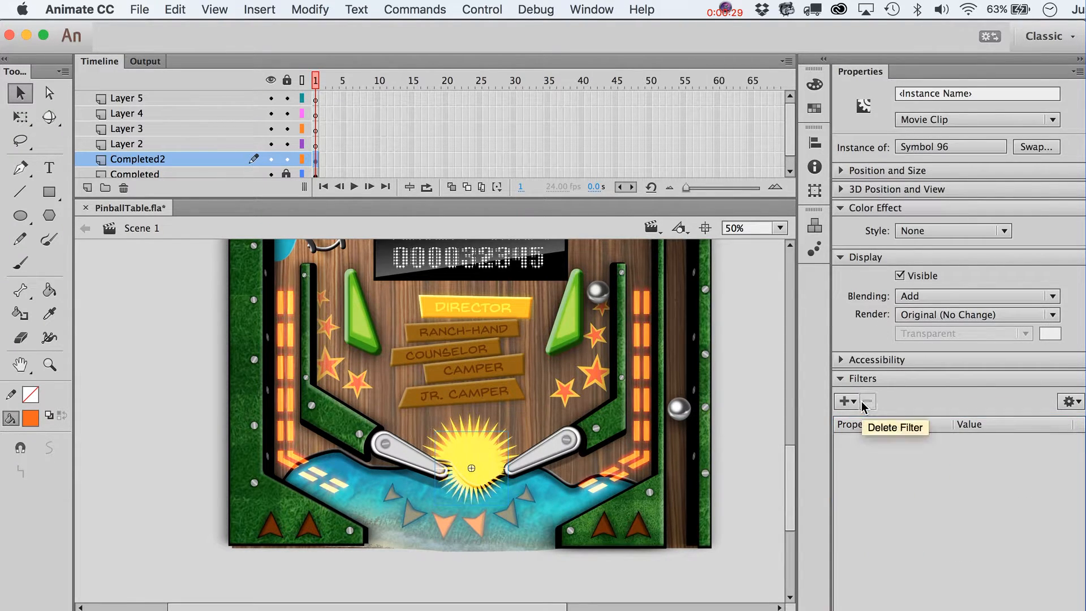
pyautogui.click(928, 296)
pyautogui.click(923, 315)
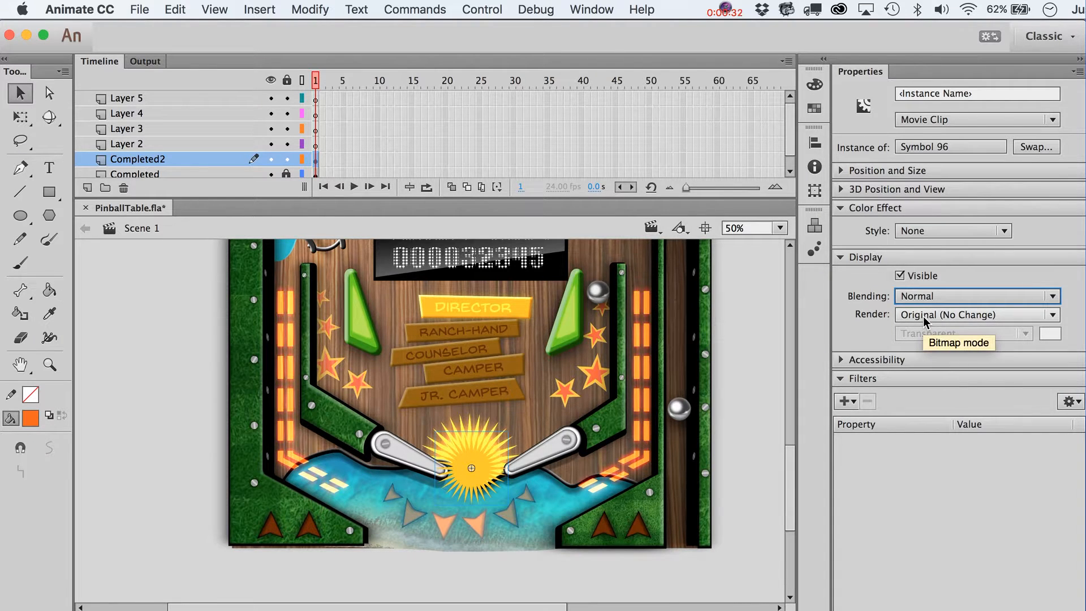
# Step: Apply a Tint colour effect to the smaller sunburst, solid white at 100%
pyautogui.click(939, 231)
pyautogui.click(934, 288)
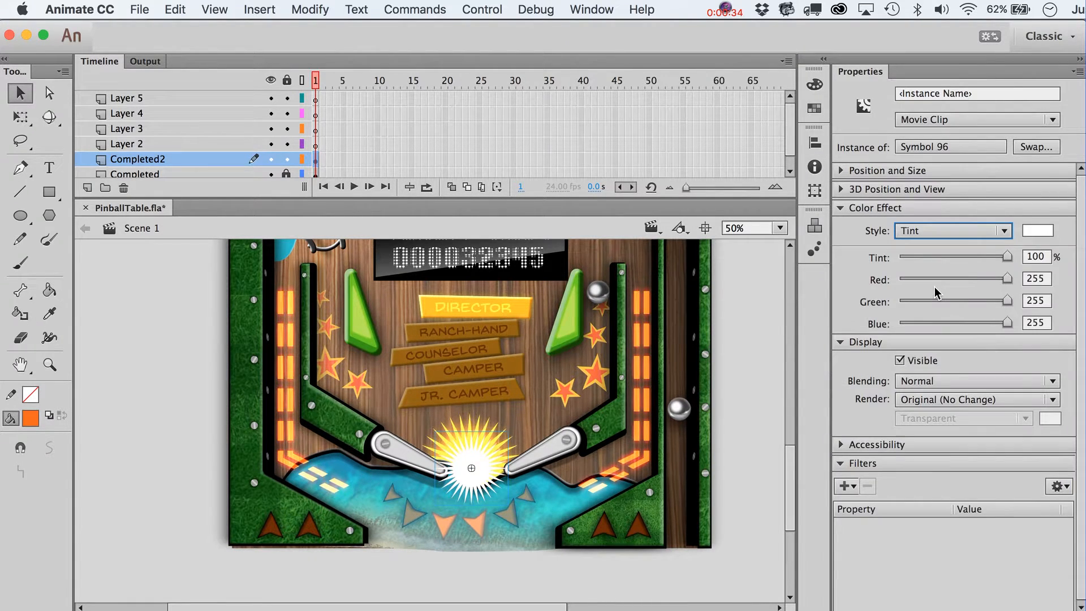
pyautogui.click(725, 507)
# Step: Send the white sunburst backward in the stacking order until it sits behind the flippers and the water's edge
pyautogui.click(479, 481)
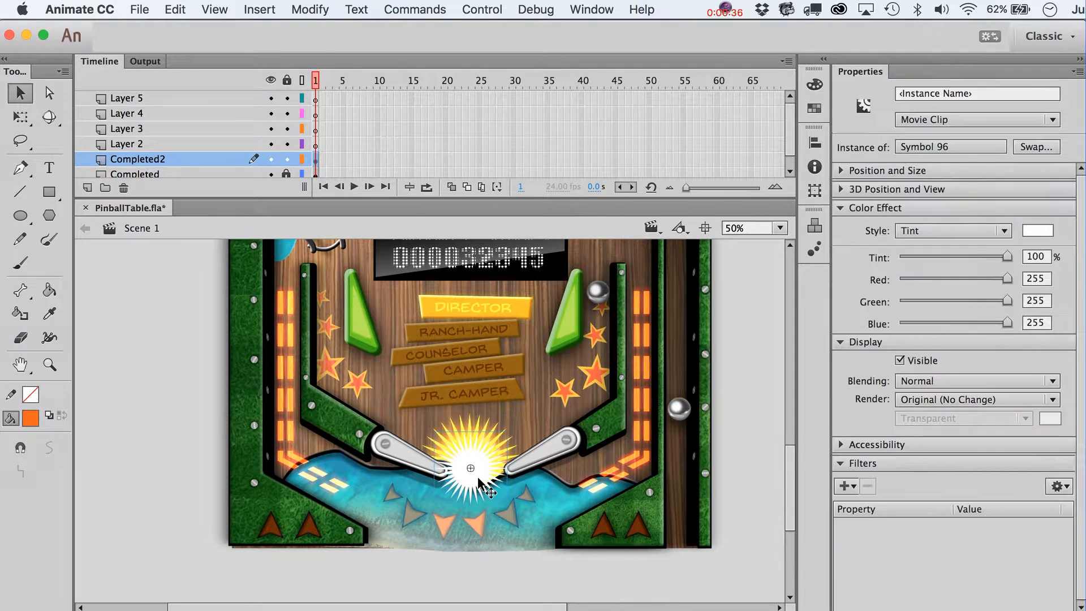
pyautogui.press('super+Down')
pyautogui.press('super+Down')
pyautogui.press('super+Down')
pyautogui.press('super+Down')
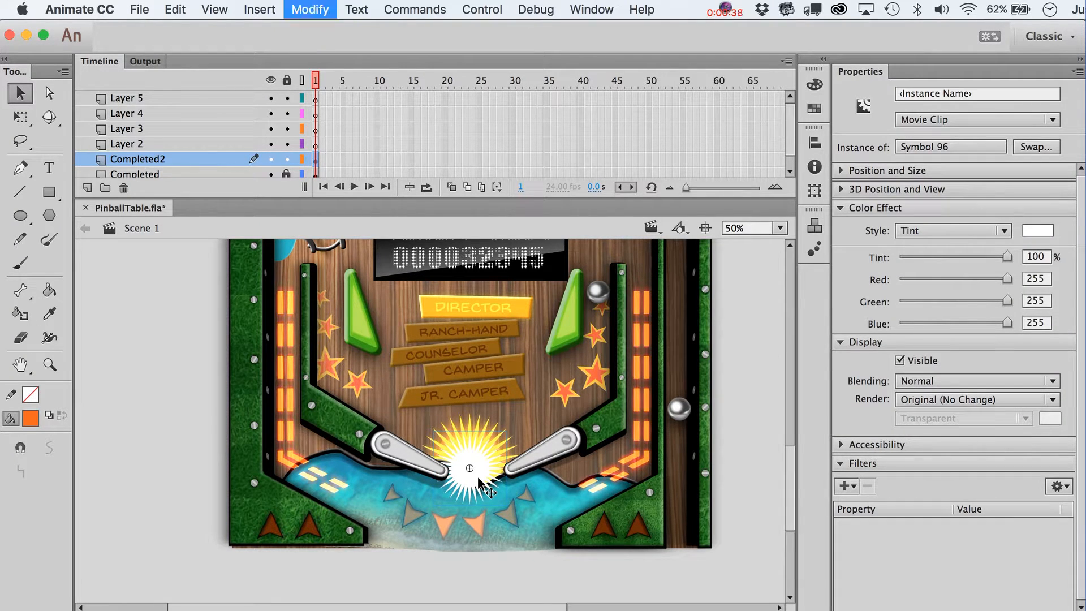
pyautogui.press('super+Down')
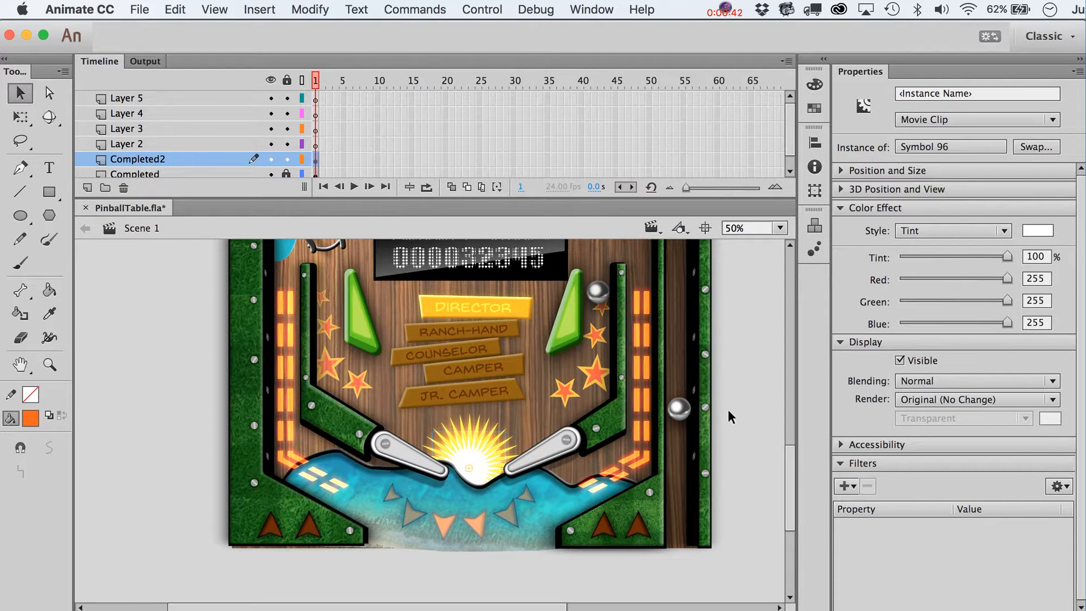
# Step: Look over the sunburst and the rest of the pinball table artwork
pyautogui.click(752, 413)
pyautogui.scroll(5, 751, 413)
pyautogui.scroll(-5, 751, 412)
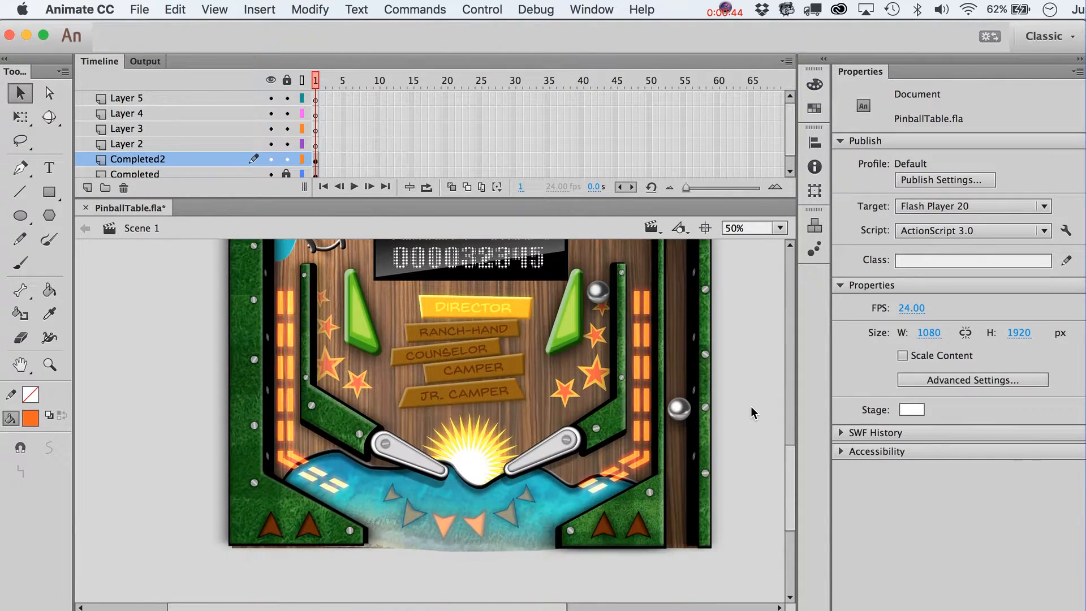
pyautogui.scroll(8, 751, 413)
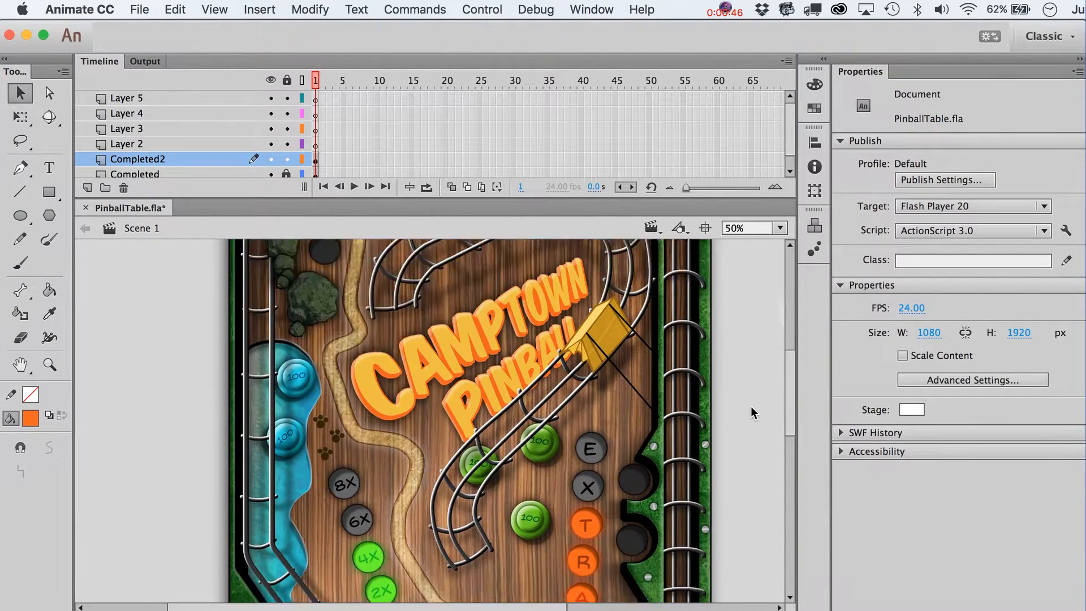
pyautogui.scroll(-7, 752, 413)
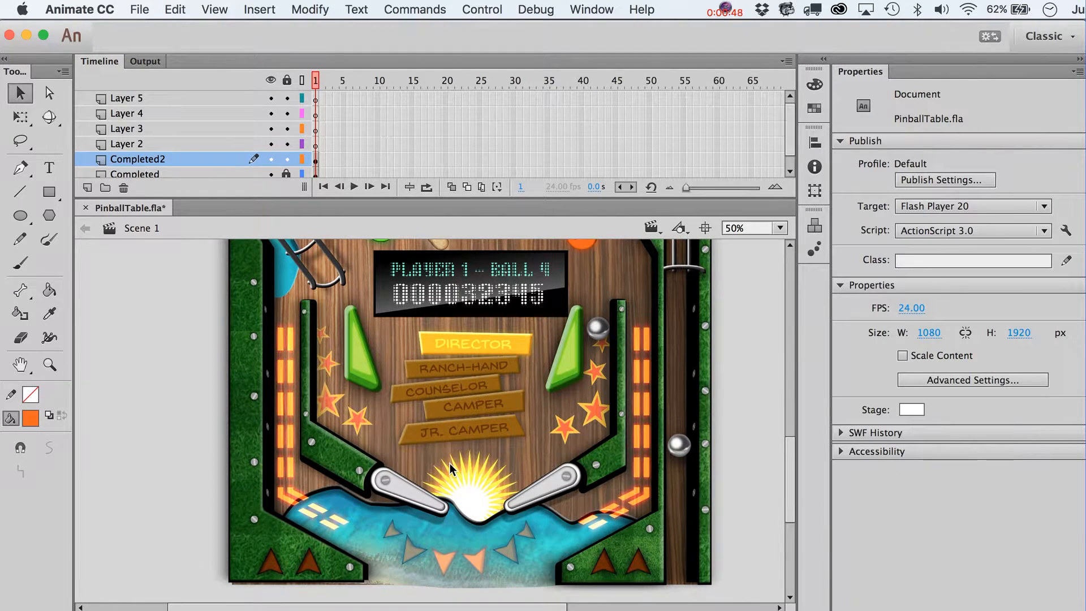
pyautogui.hscroll(5, 450, 463)
pyautogui.hscroll(-5, 450, 463)
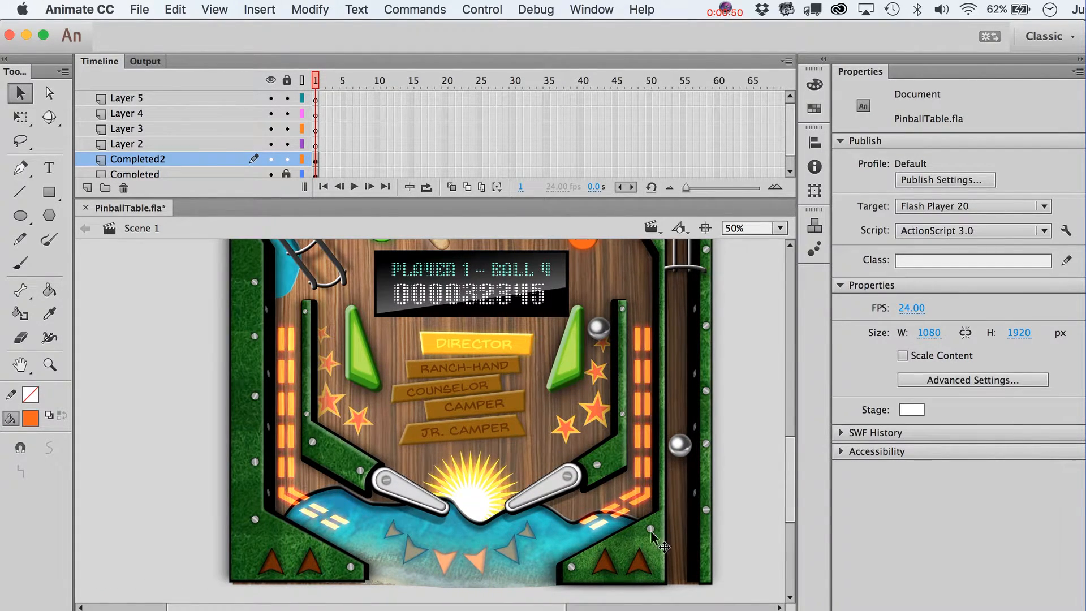
# Step: Draw a short, thick black diagonal line with a 15 pt stroke in the empty area beside the table
pyautogui.hscroll(5, 667, 475)
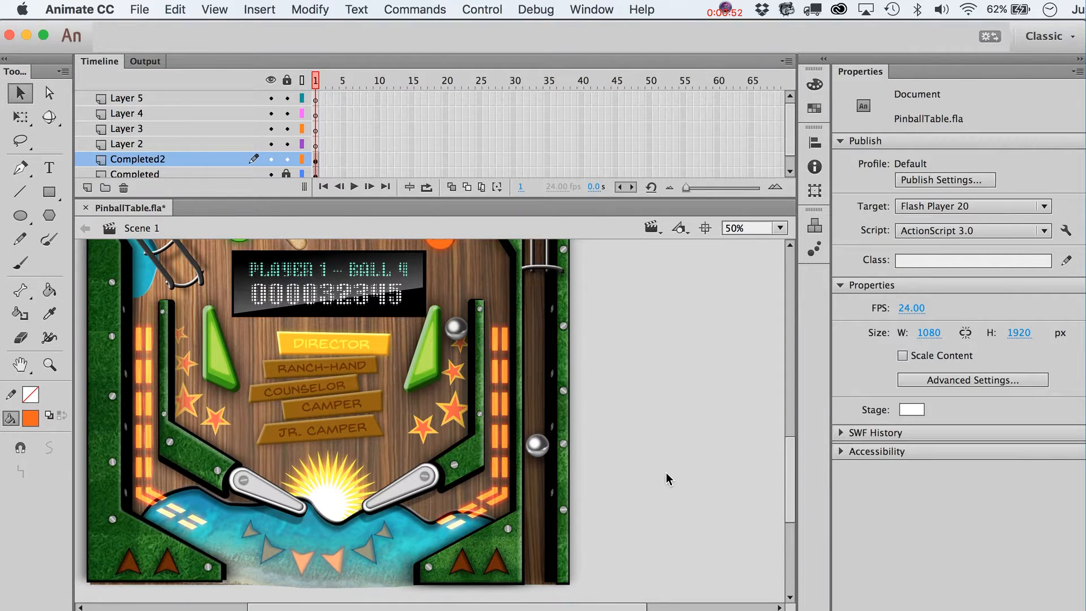
pyautogui.click(21, 198)
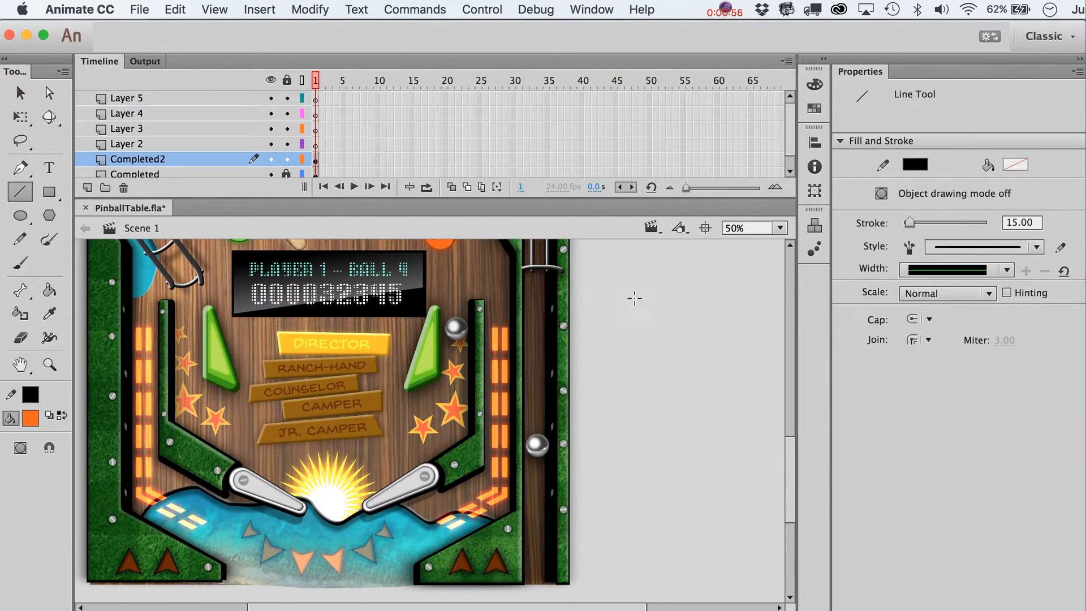
pyautogui.press('v')
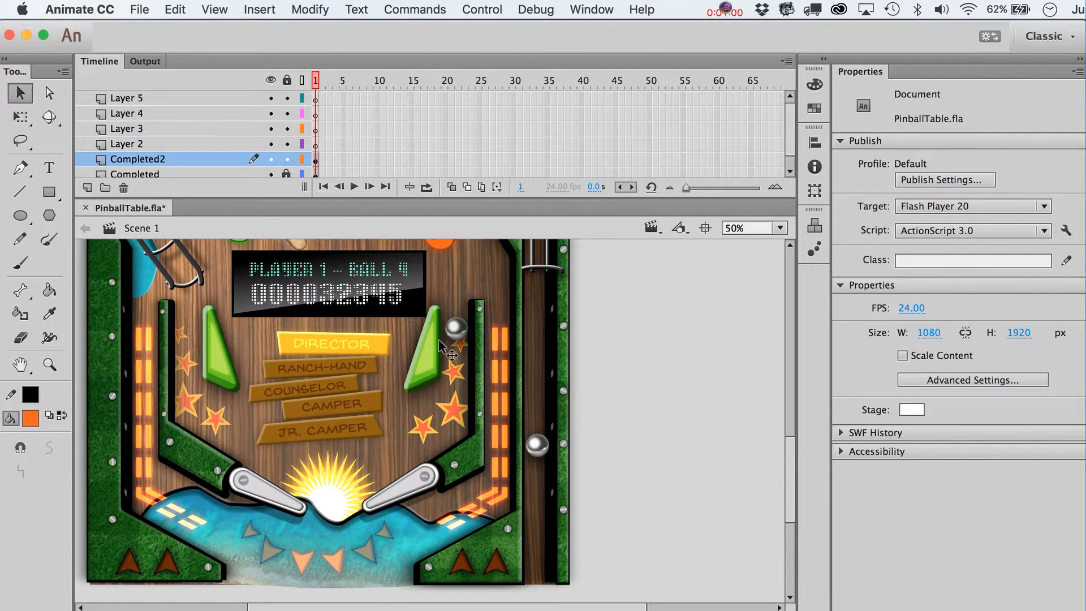
pyautogui.click(20, 192)
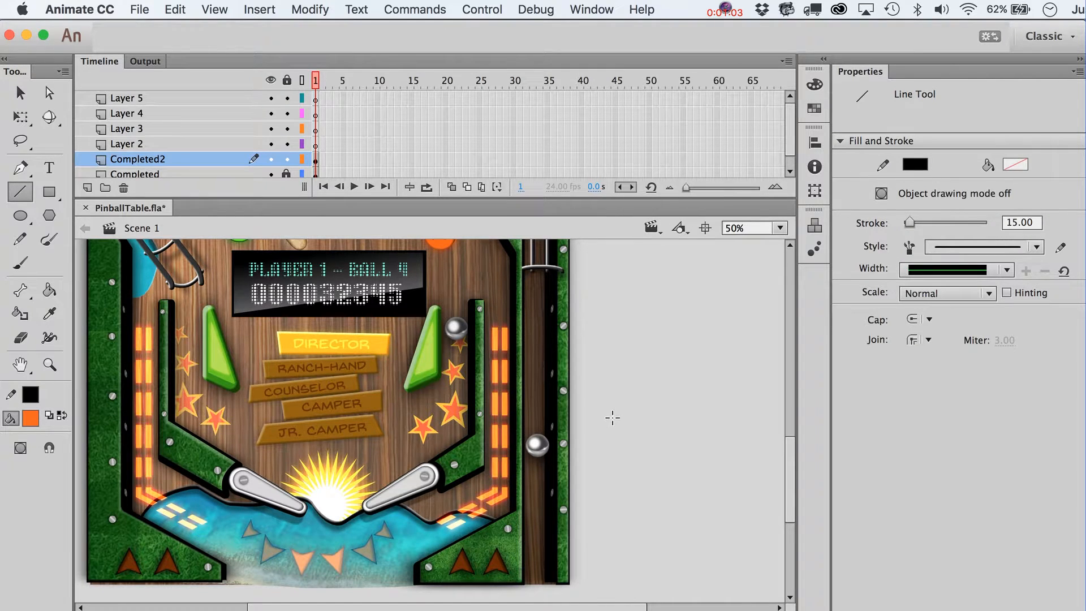
pyautogui.moveTo(612, 417); pyautogui.dragTo(628, 431)
pyautogui.press('v')
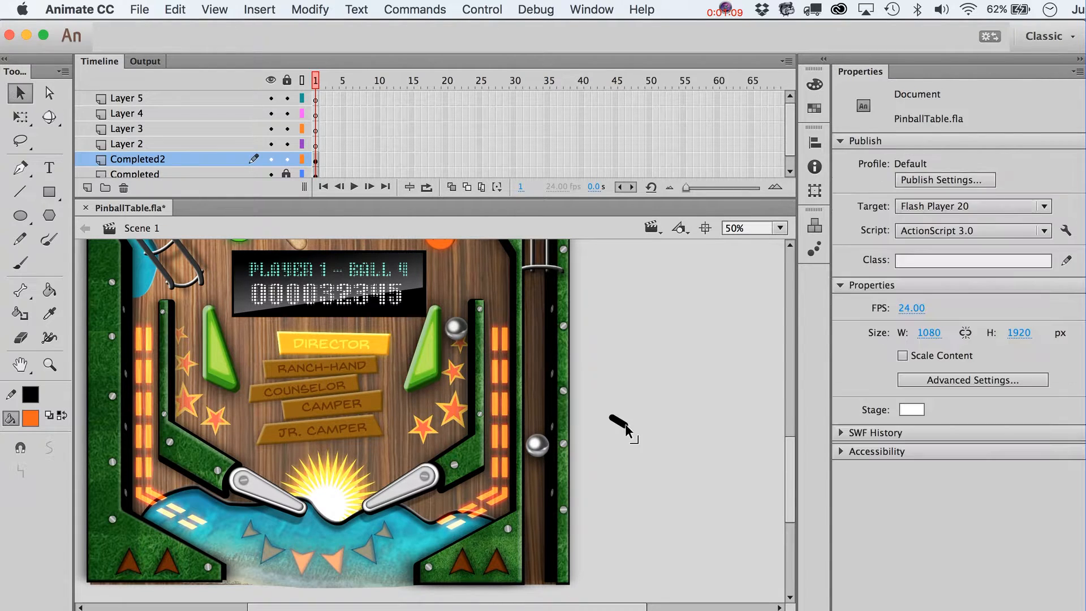
# Step: Duplicate the black diagonal line and place the copy directly below it with a small gap
pyautogui.click(621, 424)
pyautogui.press('super+c')
pyautogui.press('super+shift+v')
pyautogui.hotkey('shift', 'Down')
pyautogui.hotkey('shift', 'Down')
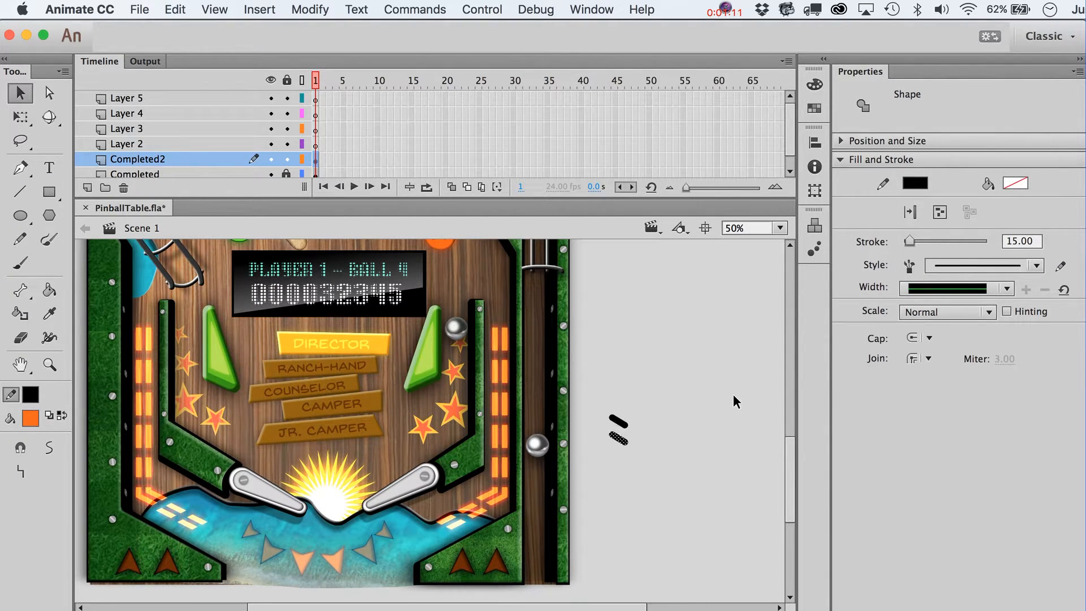
pyautogui.hotkey('shift', 'Up')
pyautogui.press('Down')
pyautogui.press('Down')
pyautogui.press('Down')
pyautogui.press('Down')
pyautogui.press('Down')
# Step: Add two more copies of the diagonal line below, evenly spaced, to make a column of four
pyautogui.press('super+c')
pyautogui.press('super+shift+v')
pyautogui.hotkey('shift', 'Down')
pyautogui.hotkey('shift', 'Down')
pyautogui.press('Up')
pyautogui.press('Up')
pyautogui.press('Up')
pyautogui.press('Up')
pyautogui.press('Up')
pyautogui.press('Up')
pyautogui.press('Up')
pyautogui.press('super+c')
pyautogui.press('super+shift+v')
pyautogui.hotkey('shift', 'Down')
pyautogui.hotkey('shift', 'Down')
pyautogui.press('Up')
pyautogui.press('Up')
pyautogui.press('Up')
pyautogui.press('Up')
# Step: Duplicate all four diagonal lines as a block and shift the copies down to extend the column
pyautogui.moveTo(679, 371); pyautogui.dragTo(582, 521)
pyautogui.hotkey('shift', 'Up')
pyautogui.hotkey('shift', 'Up')
pyautogui.press('super+c')
pyautogui.press('super+shift+v')
pyautogui.hotkey('shift', 'Down')
pyautogui.hotkey('shift', 'Down')
pyautogui.hotkey('shift', 'Down')
pyautogui.hotkey('shift', 'Down')
pyautogui.hotkey('shift', 'Down')
pyautogui.hotkey('shift', 'Down')
pyautogui.hotkey('shift', 'Down')
pyautogui.hotkey('shift', 'Down')
pyautogui.hotkey('shift', 'Down')
pyautogui.hotkey('shift', 'Down')
pyautogui.hotkey('shift', 'Down')
pyautogui.hotkey('shift', 'Down')
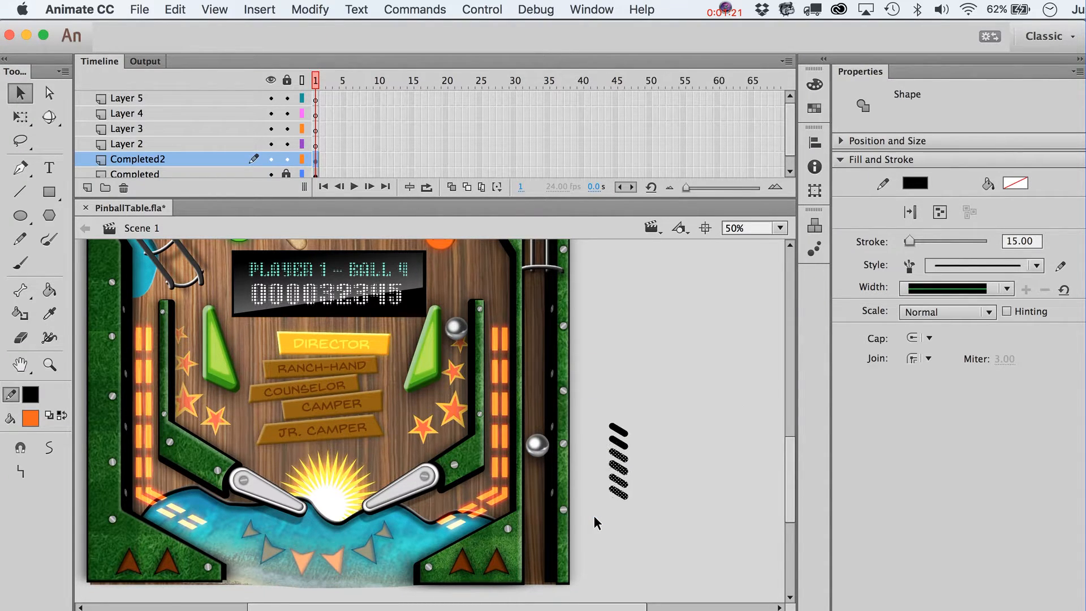
pyautogui.press('Up')
pyautogui.press('Up')
# Step: Duplicate two of the lines and move them to the lower end to complete a column of ten
pyautogui.moveTo(649, 542); pyautogui.dragTo(621, 505)
pyautogui.hotkey('shift', 'Down')
pyautogui.hotkey('shift', 'Down')
pyautogui.hotkey('shift', 'Down')
pyautogui.hotkey('shift', 'Down')
pyautogui.hotkey('shift', 'Down')
pyautogui.hotkey('shift', 'Down')
pyautogui.hotkey('shift', 'Down')
pyautogui.hotkey('shift', 'Down')
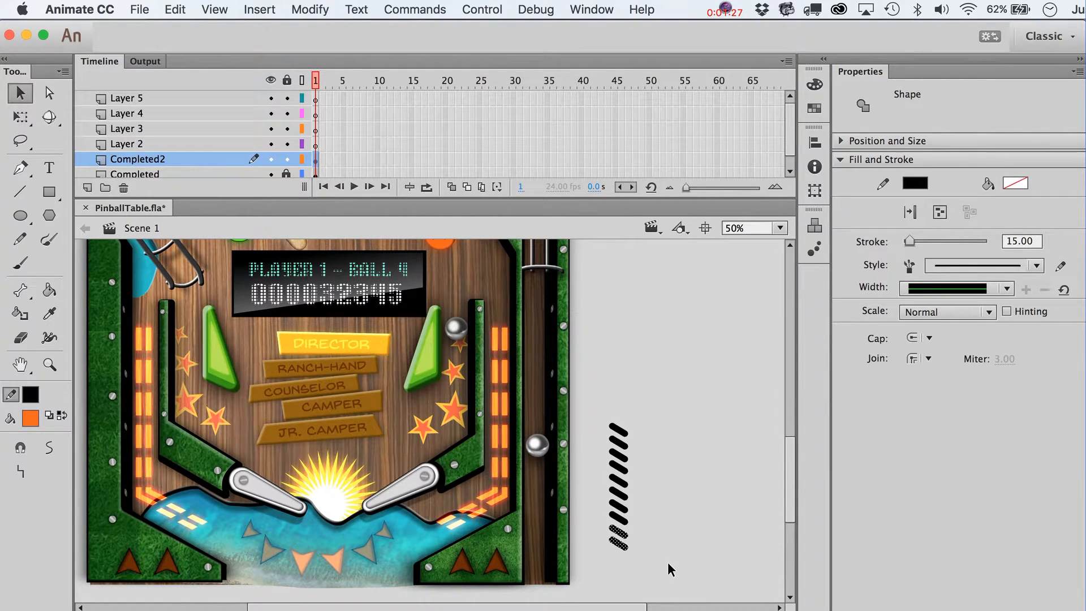
# Step: Convert the whole column of diagonal lines to a Movie Clip symbol
pyautogui.click(668, 564)
pyautogui.moveTo(660, 590); pyautogui.dragTo(595, 401)
pyautogui.press('F8')
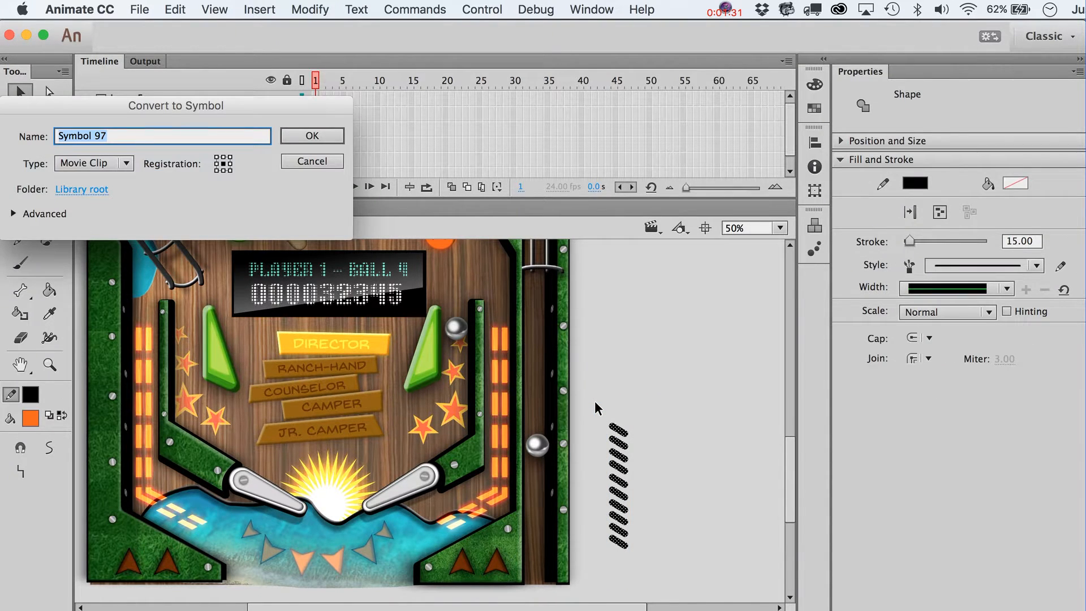
pyautogui.press('Return')
# Step: Add a Drop Shadow filter to the line column, set as an inner shadow in dark gray
pyautogui.click(844, 401)
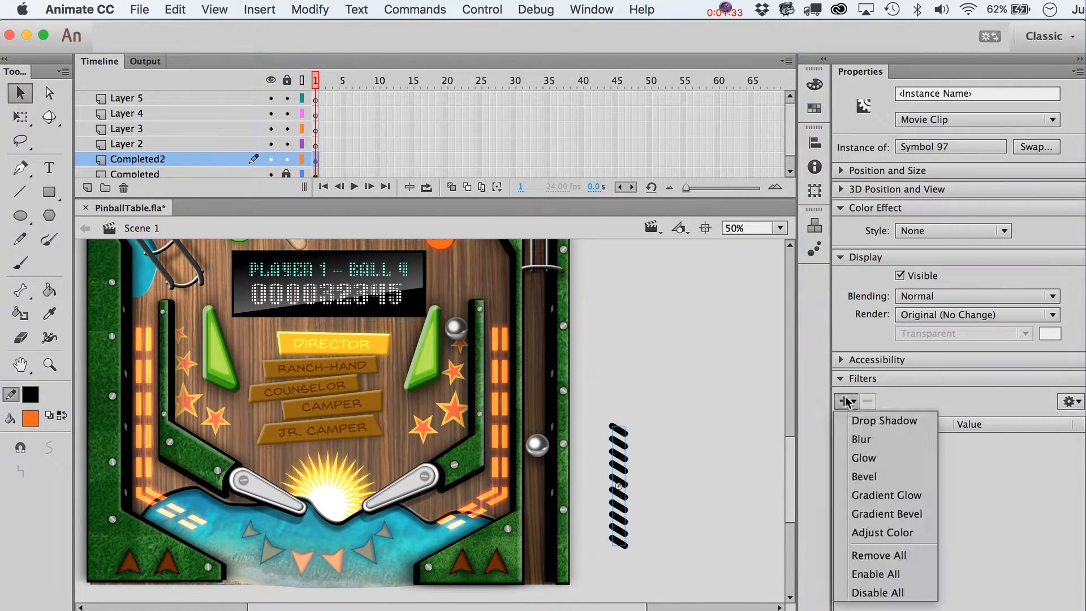
pyautogui.click(870, 420)
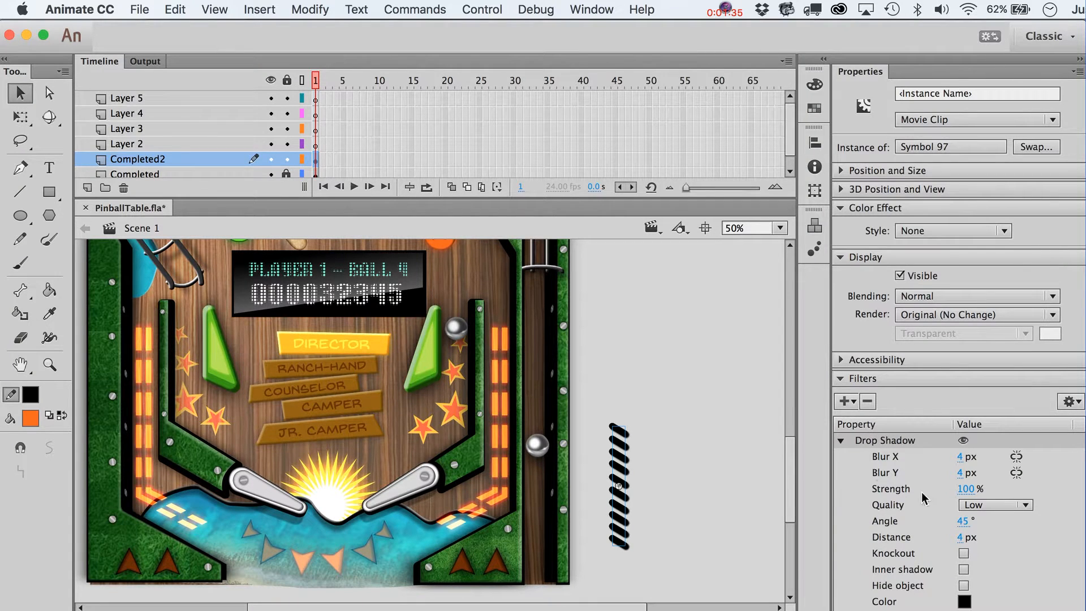
pyautogui.click(963, 569)
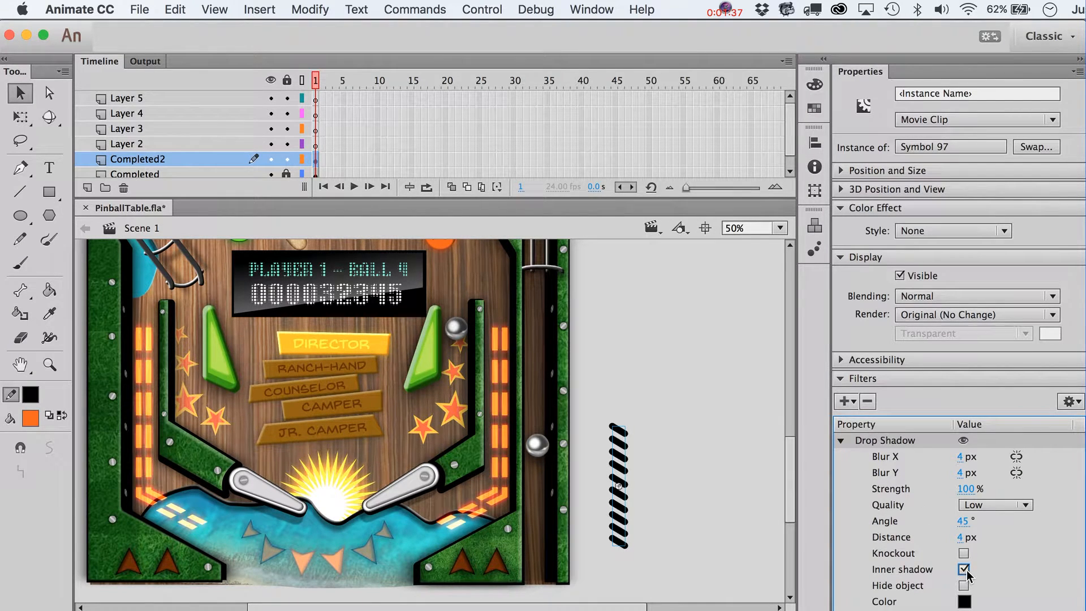
pyautogui.click(965, 602)
pyautogui.click(728, 463)
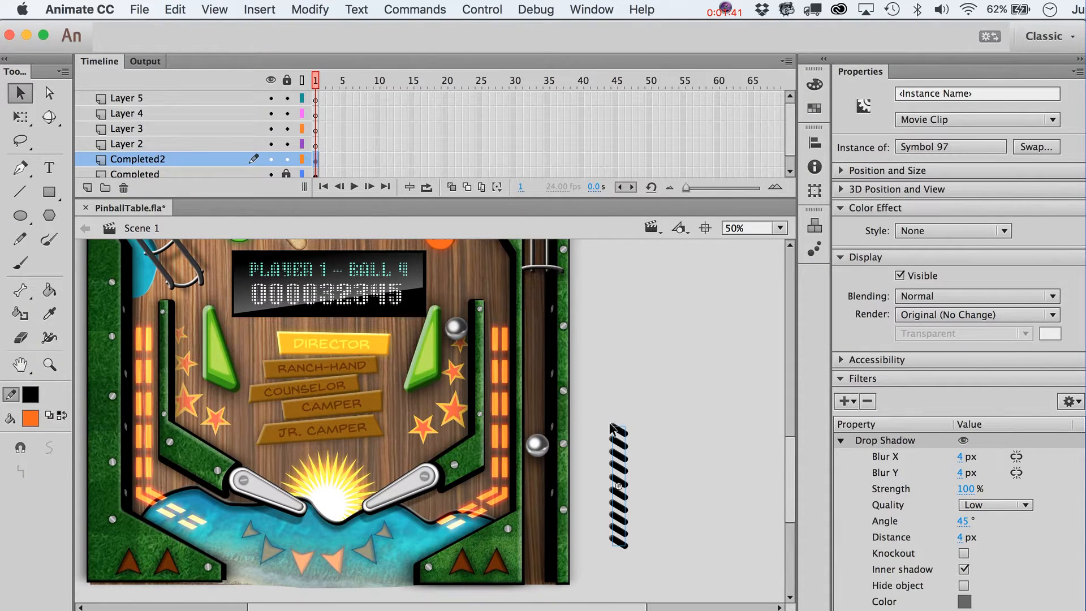
# Step: Raise the ball in the plunger lane and place the column of diagonal lines in the lane below it
pyautogui.click(548, 444)
pyautogui.hotkey('shift', 'Up')
pyautogui.hotkey('shift', 'Up')
pyautogui.hotkey('shift', 'Up')
pyautogui.hotkey('shift', 'Up')
pyautogui.hotkey('shift', 'Up')
pyautogui.hotkey('shift', 'Up')
pyautogui.hotkey('shift', 'Up')
pyautogui.hotkey('shift', 'Up')
pyautogui.hotkey('shift', 'Up')
pyautogui.hotkey('shift', 'Up')
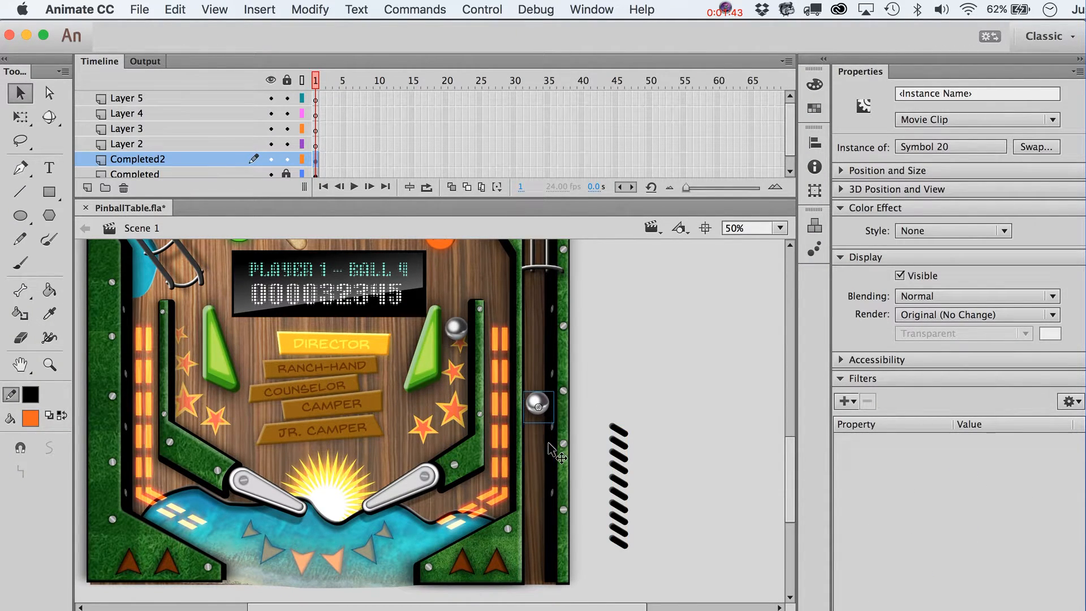
pyautogui.moveTo(617, 447); pyautogui.dragTo(538, 473)
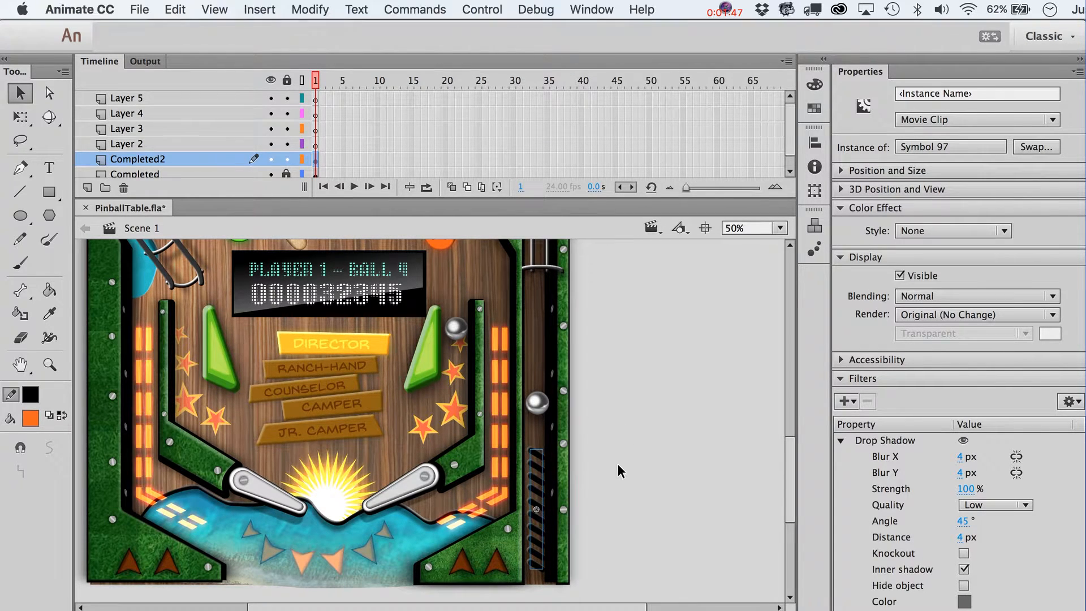
# Step: Set the line column's inner shadow to a distance of 7 px and an angle of 44°
pyautogui.scroll(-4, 620, 485)
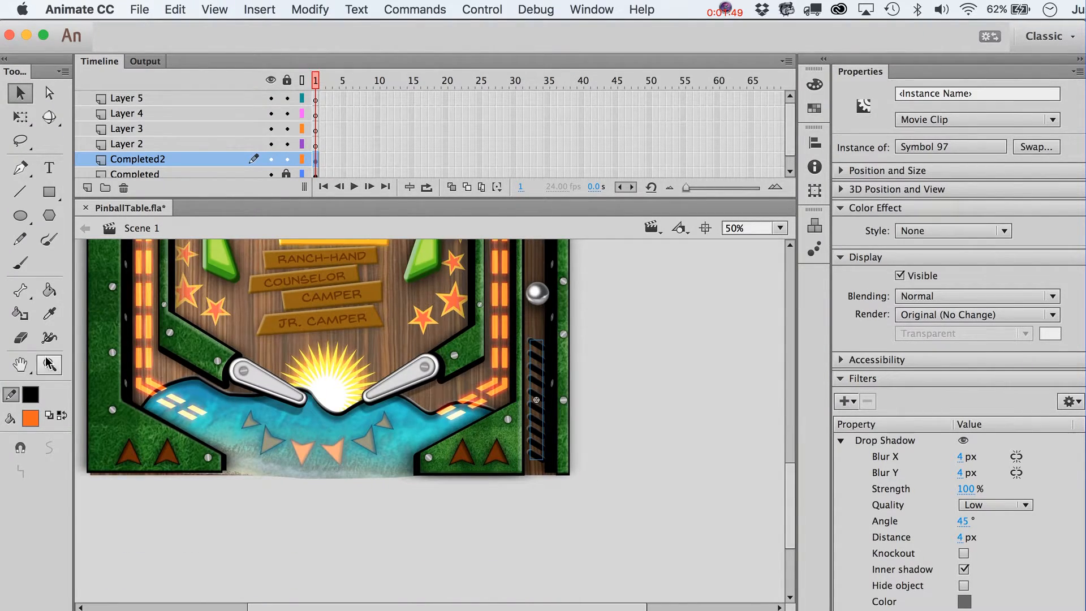
pyautogui.click(49, 365)
pyautogui.moveTo(479, 312); pyautogui.dragTo(645, 519)
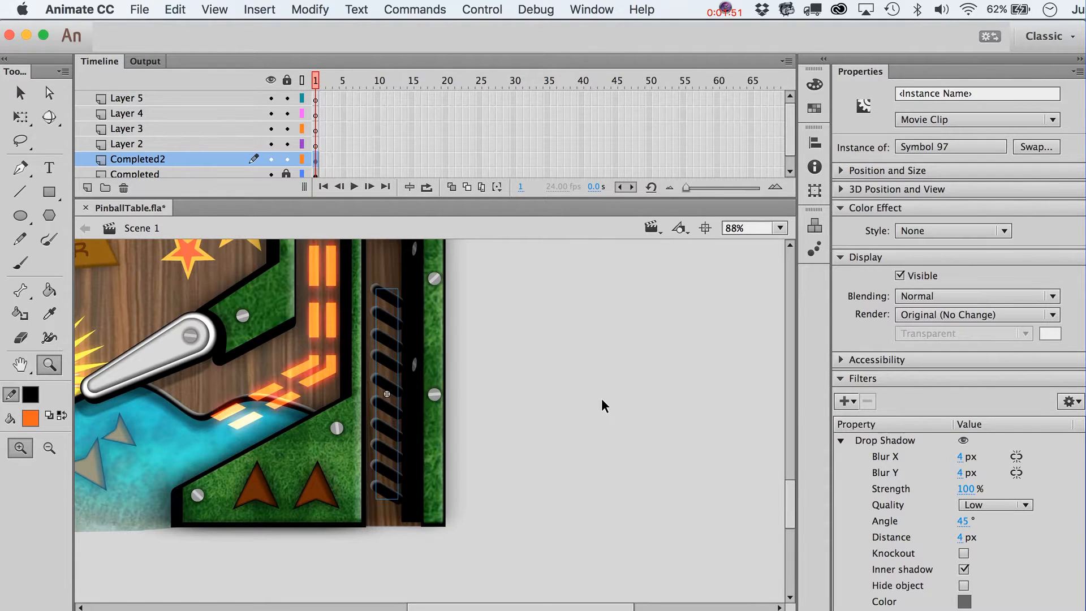
pyautogui.press('v')
pyautogui.moveTo(961, 537); pyautogui.dragTo(968, 519)
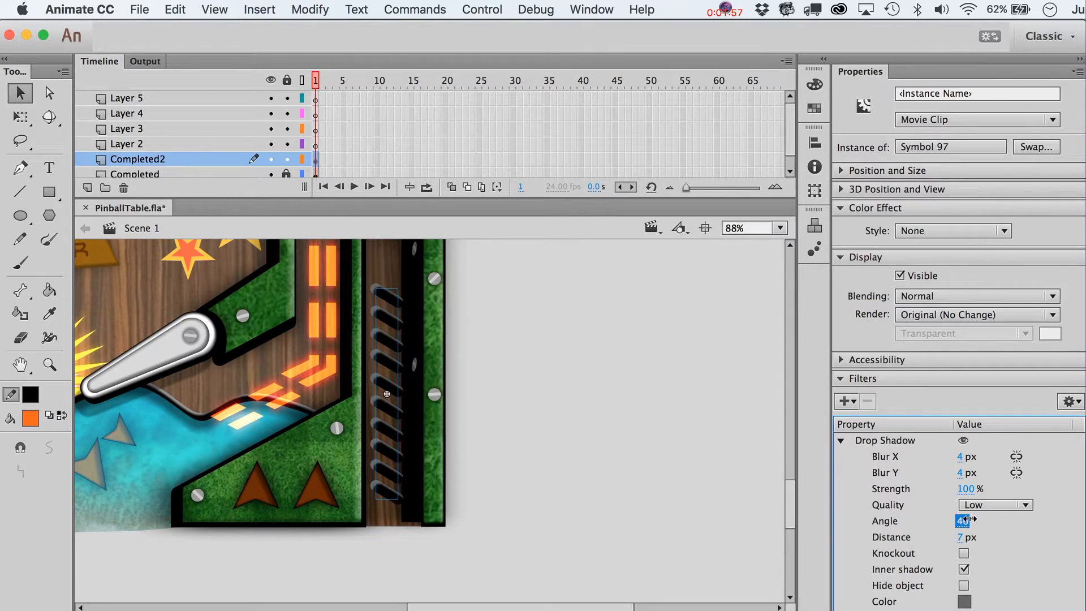
pyautogui.click(702, 433)
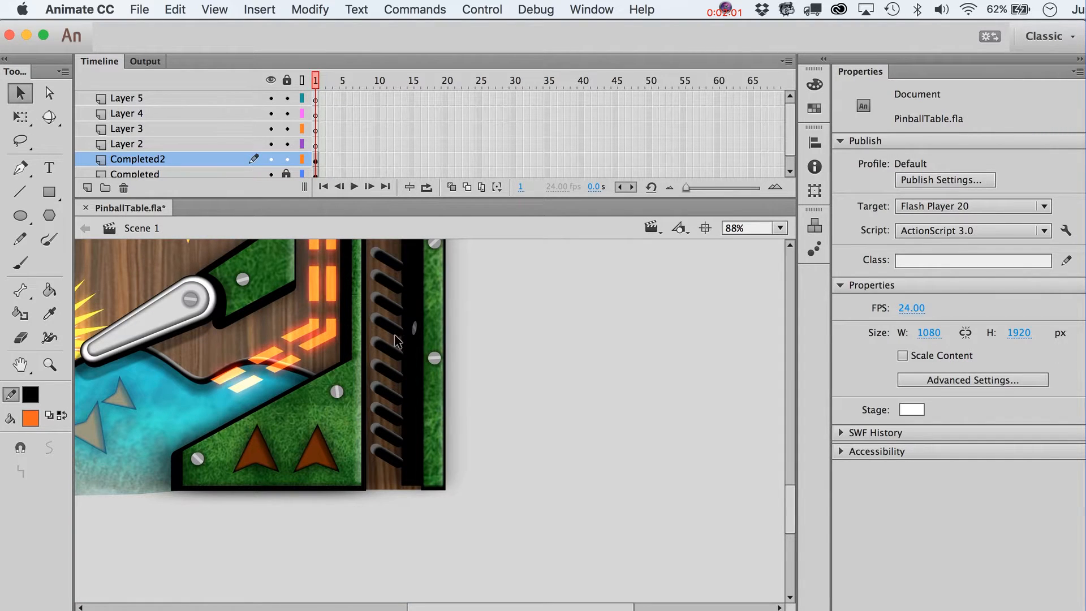
# Step: Duplicate the line column in place and move the copy horizontally out of the lane into the empty area beside the table
pyautogui.click(395, 333)
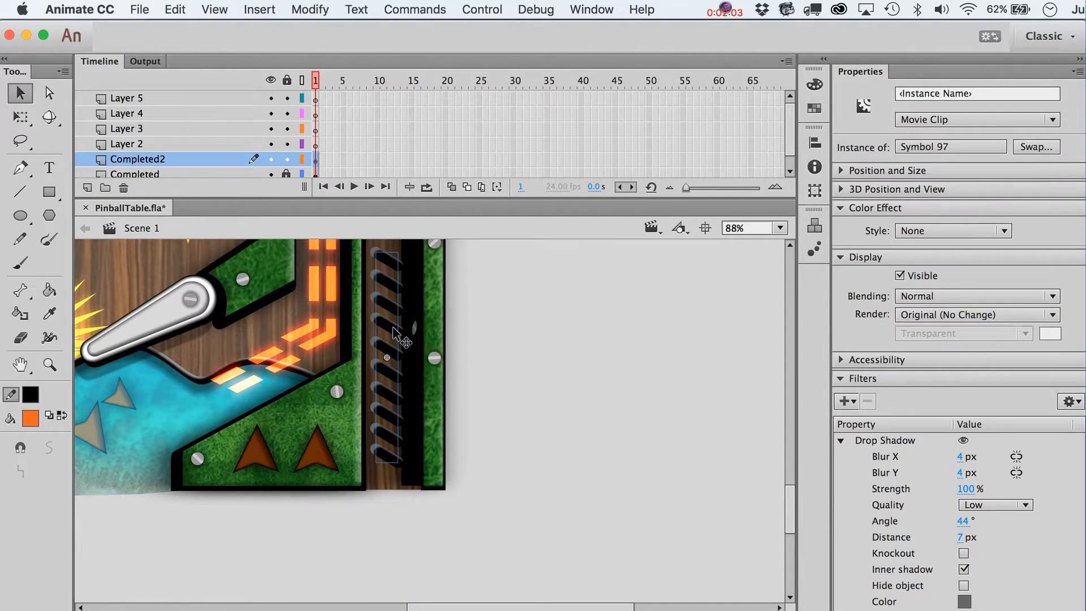
pyautogui.hotkey('shift', 'Right')
pyautogui.hotkey('shift', 'Right')
pyautogui.hotkey('shift', 'Right')
pyautogui.hotkey('shift', 'Right')
pyautogui.hotkey('shift', 'Right')
pyautogui.hotkey('shift', 'Right')
pyautogui.hotkey('shift', 'Right')
pyautogui.hotkey('shift', 'Right')
pyautogui.hotkey('shift', 'Right')
pyautogui.hotkey('shift', 'Right')
pyautogui.hotkey('shift', 'Right')
pyautogui.hotkey('shift', 'Right')
pyautogui.hotkey('shift', 'Right')
pyautogui.hotkey('shift', 'Right')
pyautogui.hotkey('shift', 'Right')
pyautogui.hotkey('shift', 'Right')
pyautogui.hotkey('shift', 'Right')
pyautogui.hotkey('shift', 'Right')
pyautogui.hotkey('shift', 'Right')
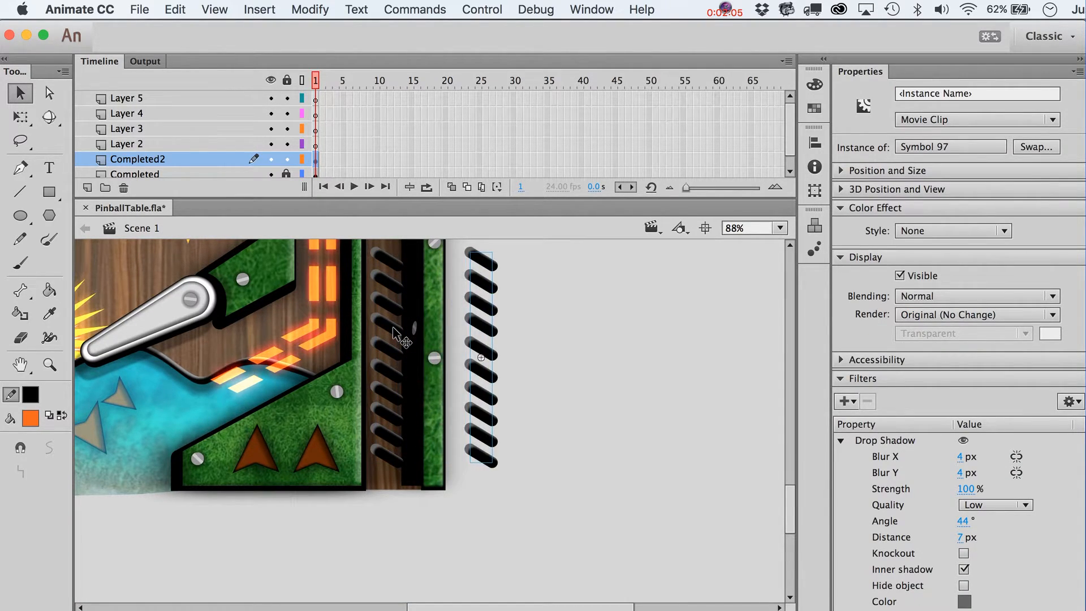
# Step: Duplicate the copied line column's symbol so it can be edited independently of the original
pyautogui.click(313, 9)
pyautogui.moveTo(356, 136)
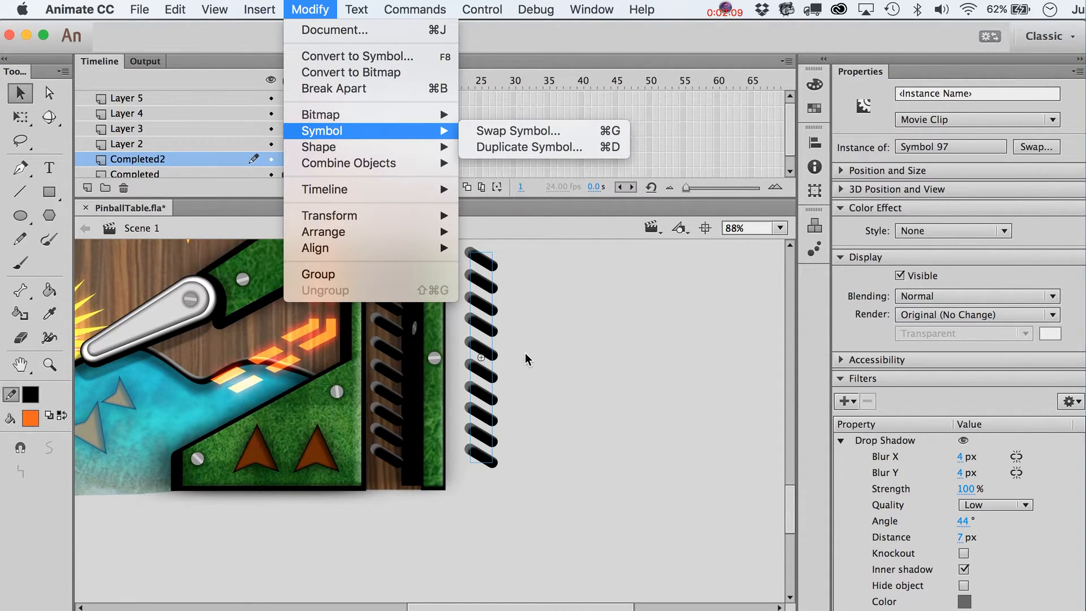
pyautogui.click(532, 147)
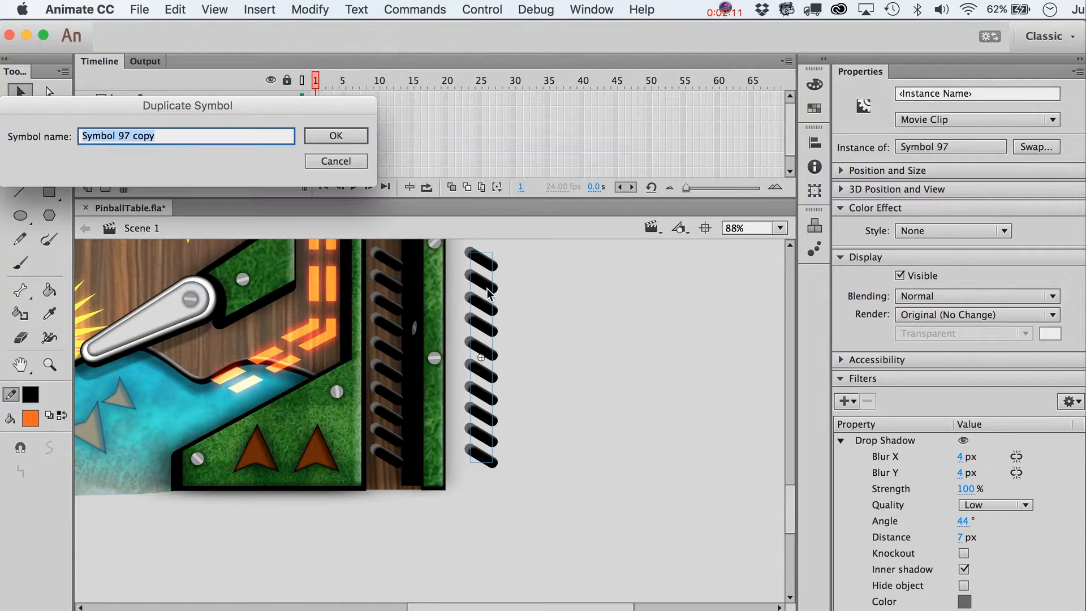
pyautogui.press('Return')
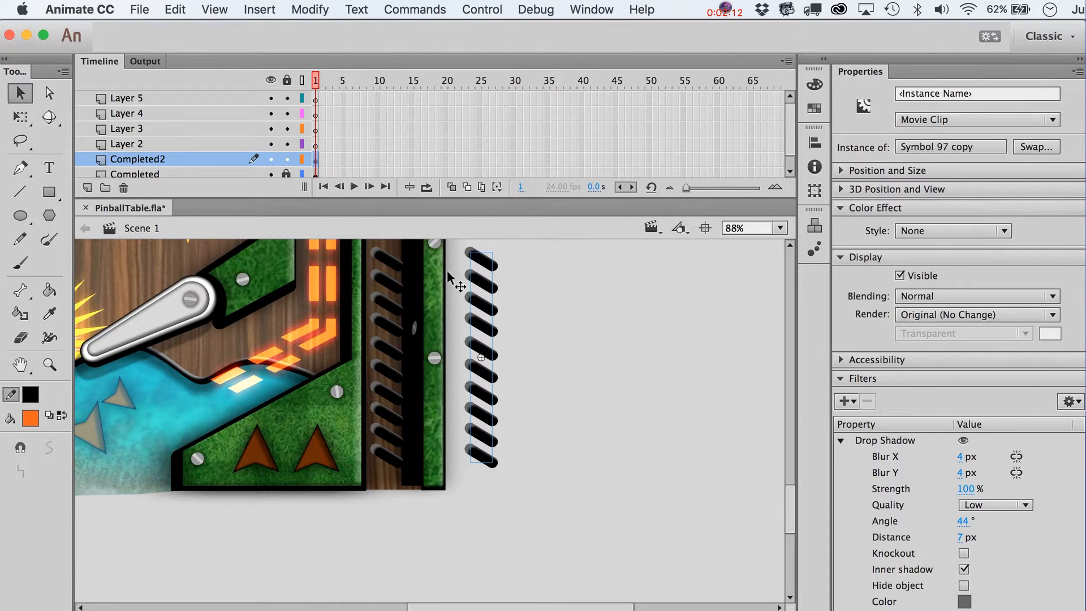
# Step: Inside the duplicated symbol, skew the lines to slant the opposite way and move them over the original column in the plunger lane
pyautogui.doubleClick(484, 278)
pyautogui.press('q')
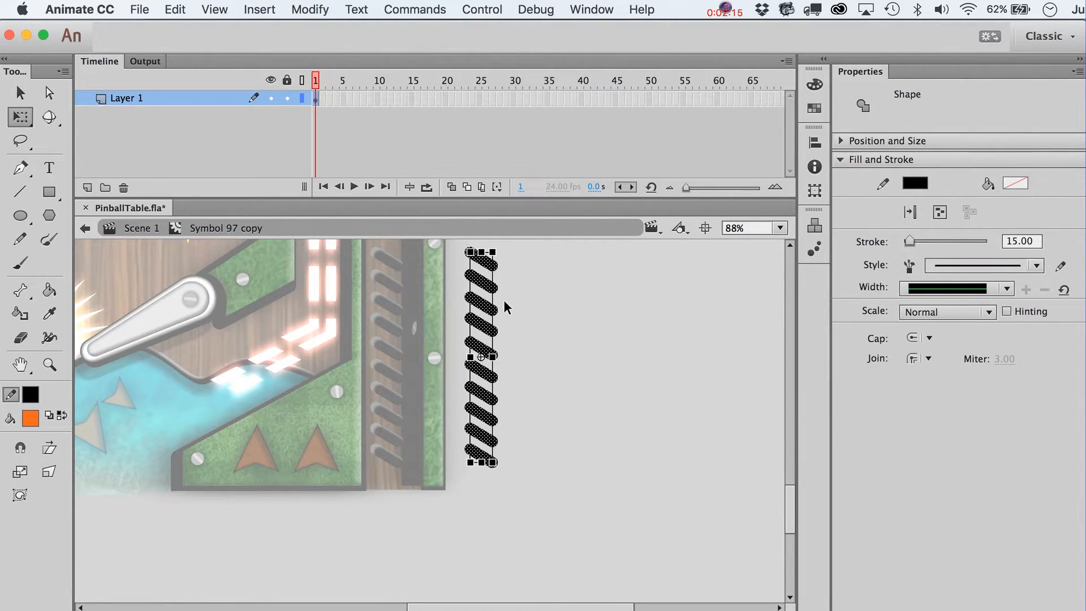
pyautogui.moveTo(496, 305); pyautogui.dragTo(496, 291)
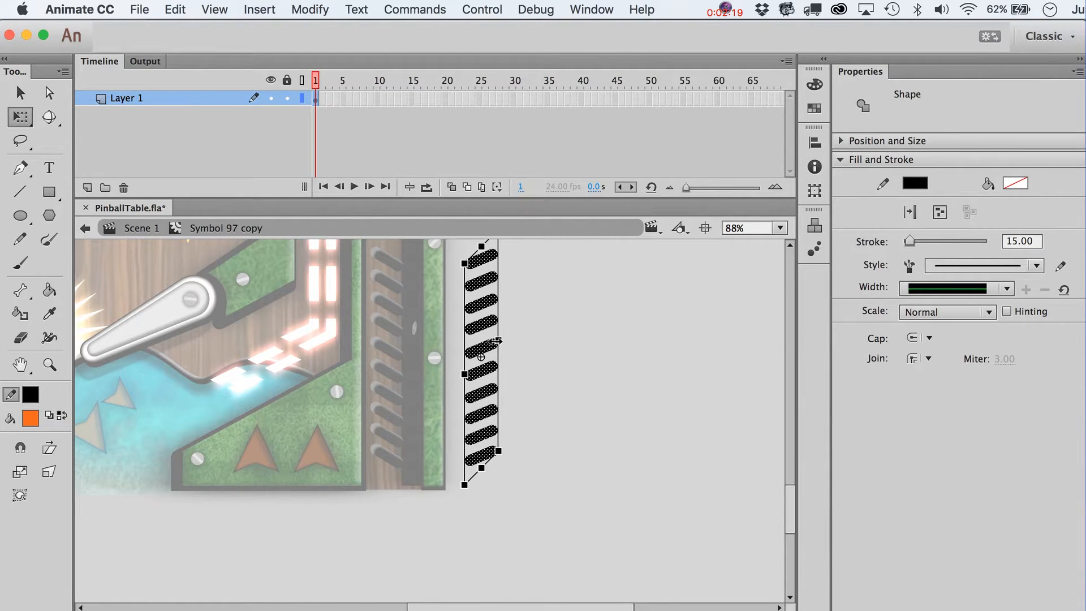
pyautogui.moveTo(496, 341); pyautogui.dragTo(405, 315)
pyautogui.press('v')
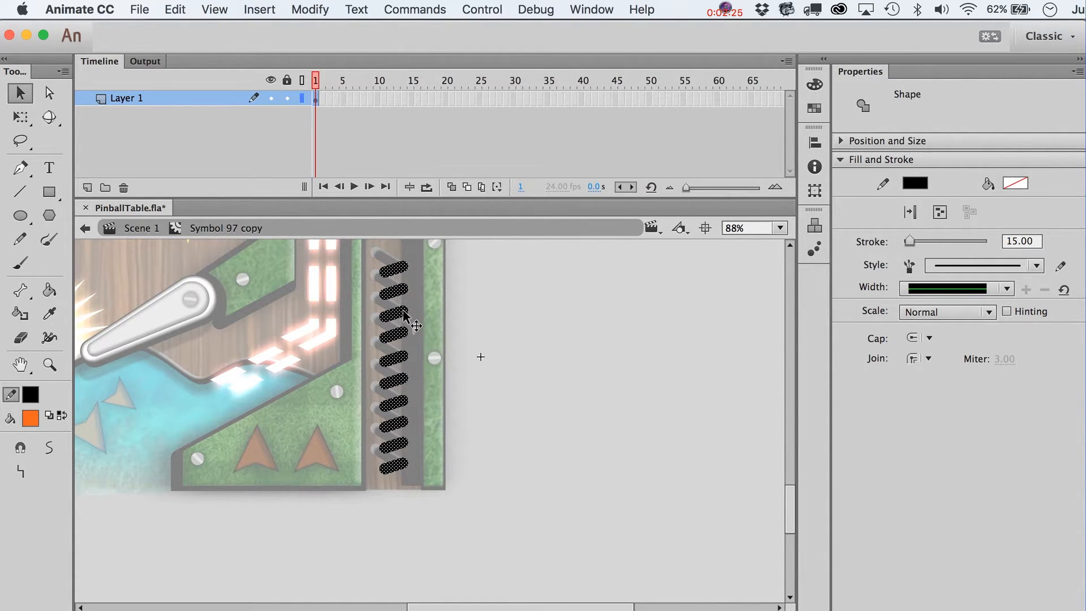
# Step: Return to the main scene and set the slanted copy's inner shadow angle to 171°
pyautogui.click(518, 332)
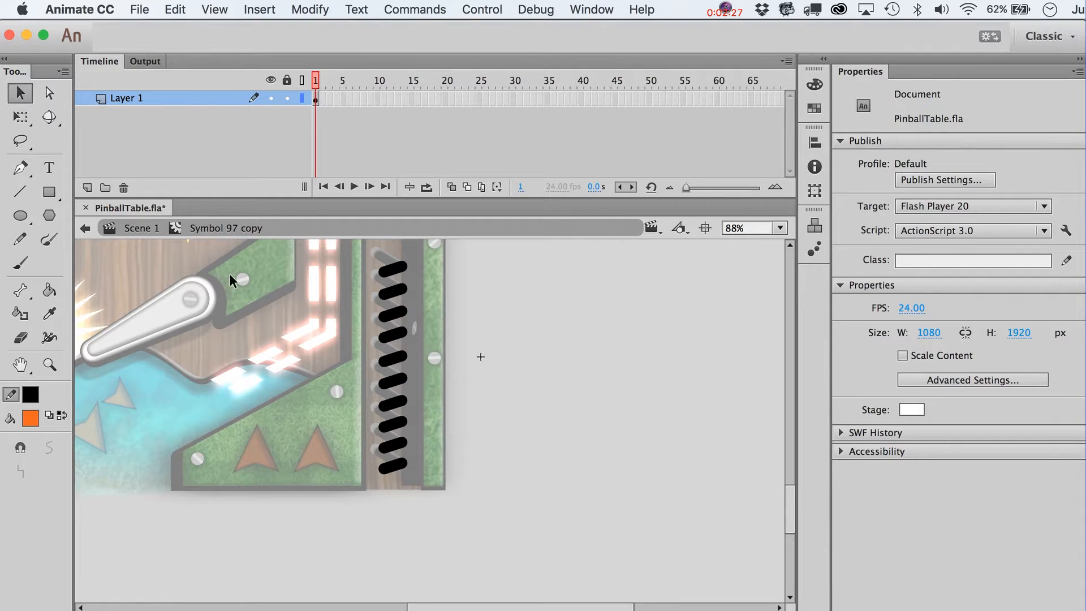
pyautogui.doubleClick(460, 341)
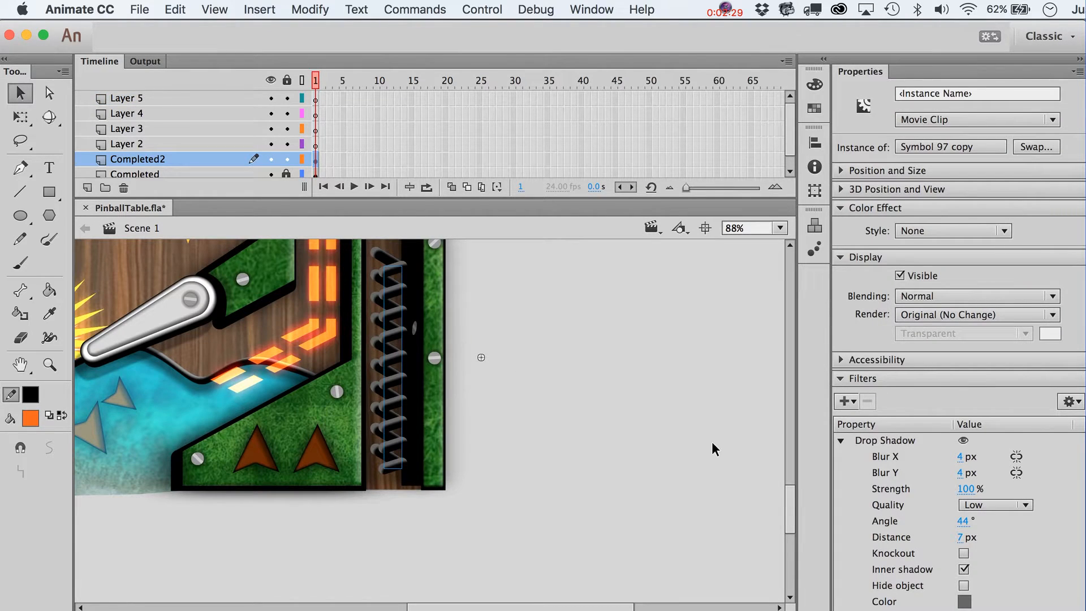
pyautogui.click(884, 440)
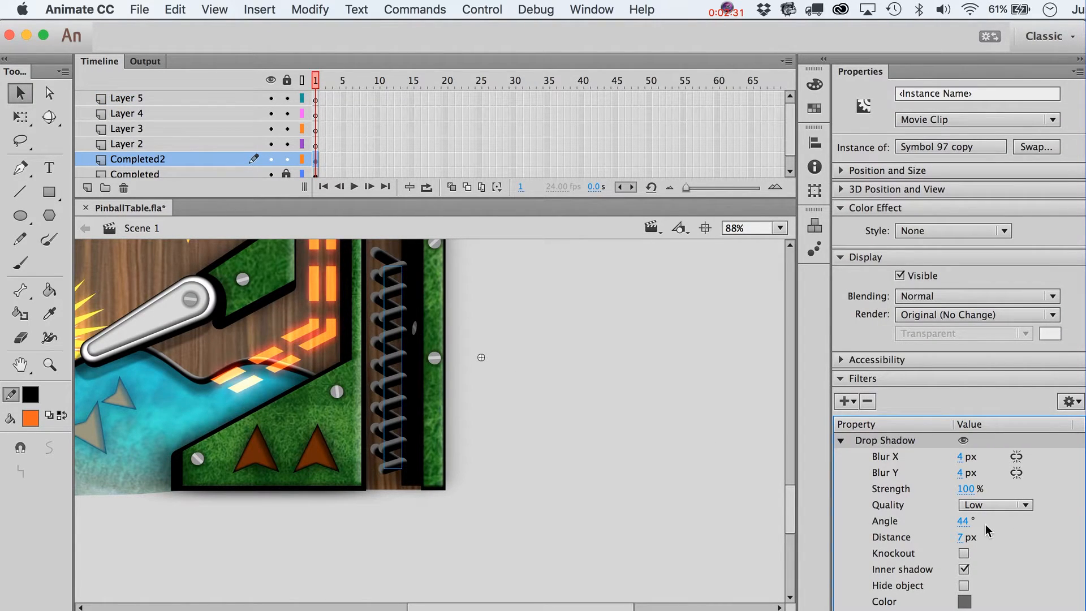
pyautogui.moveTo(962, 522); pyautogui.dragTo(1071, 524)
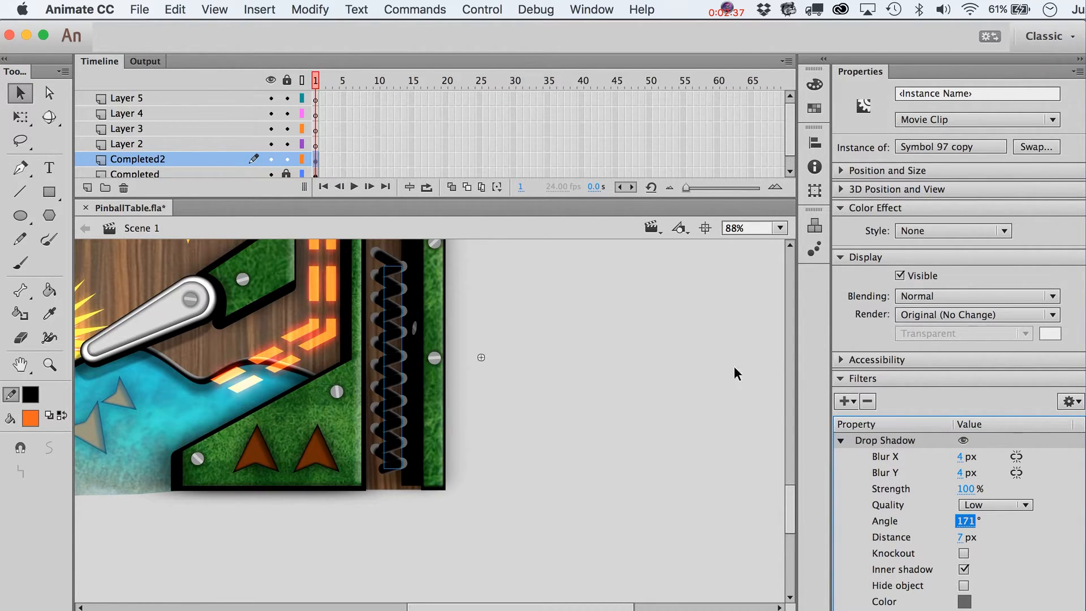
pyautogui.click(660, 351)
pyautogui.scroll(3, 541, 442)
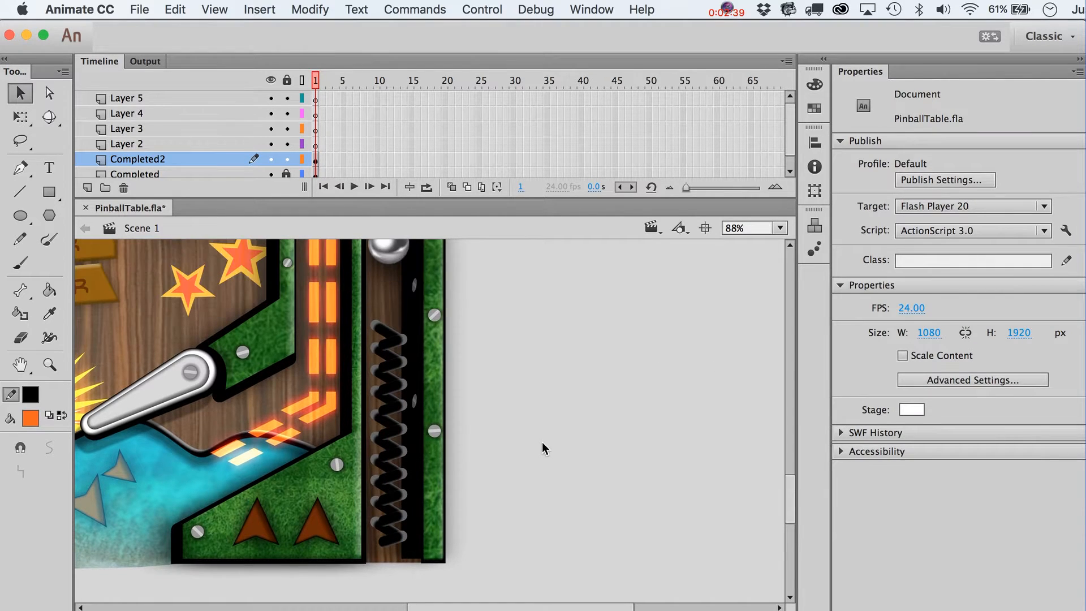
# Step: Nudge the slanted copy of the line column slightly toward the ball lane's inner wall and down so the two columns join as a coil
pyautogui.rightClick(388, 340)
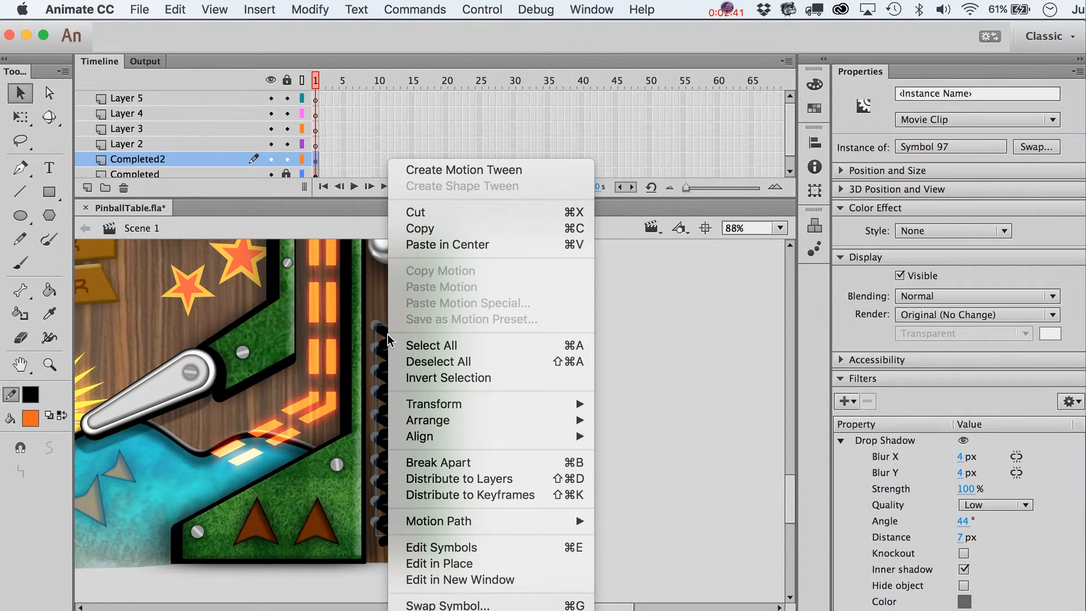
pyautogui.click(394, 346)
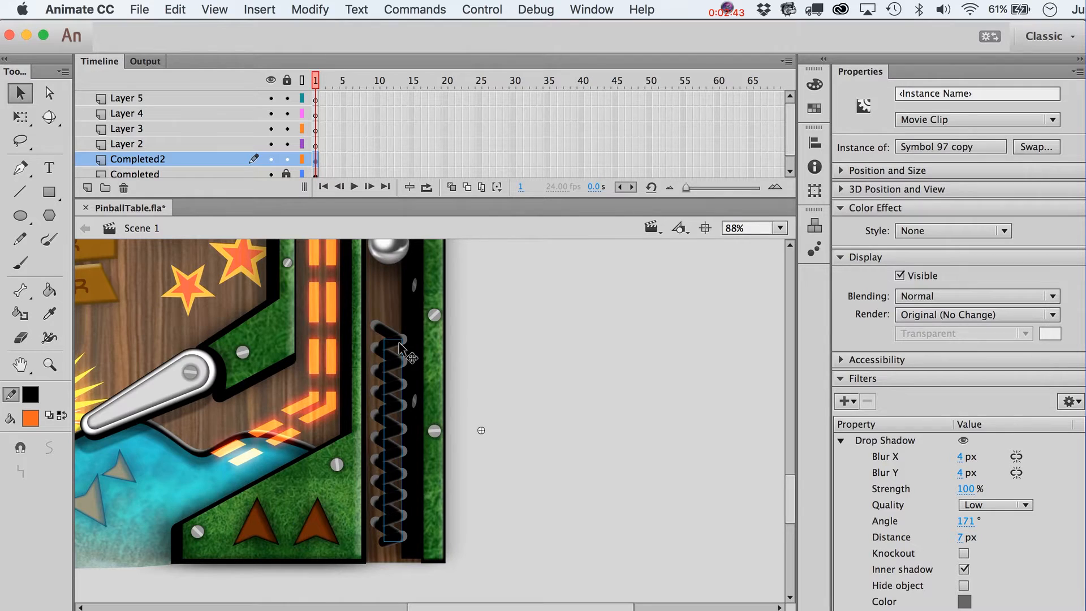
pyautogui.press('Left')
pyautogui.press('Left')
pyautogui.press('Down')
pyautogui.press('Left')
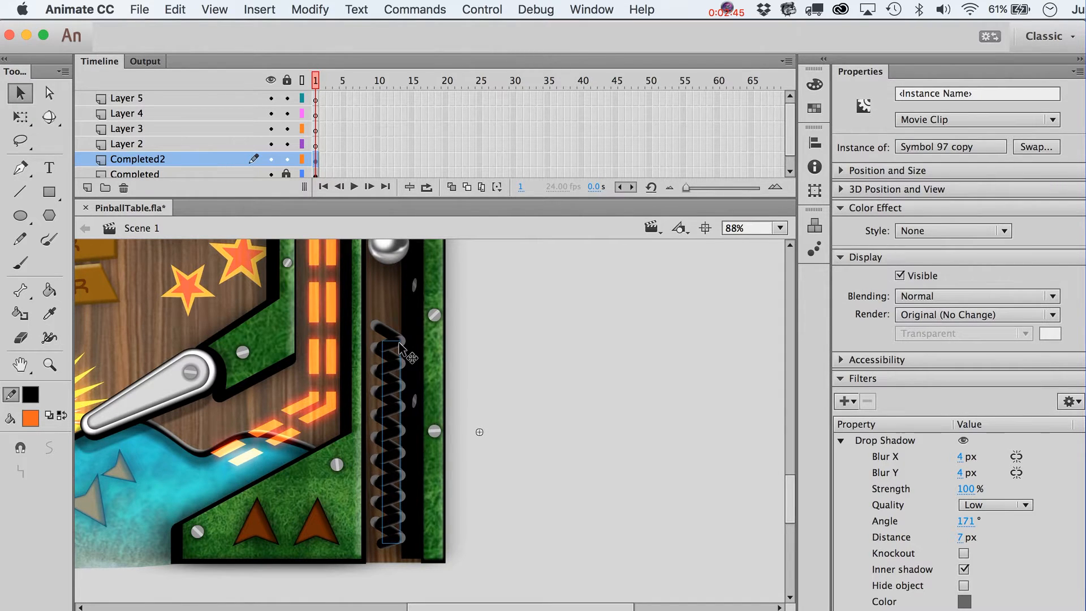
pyautogui.click(509, 370)
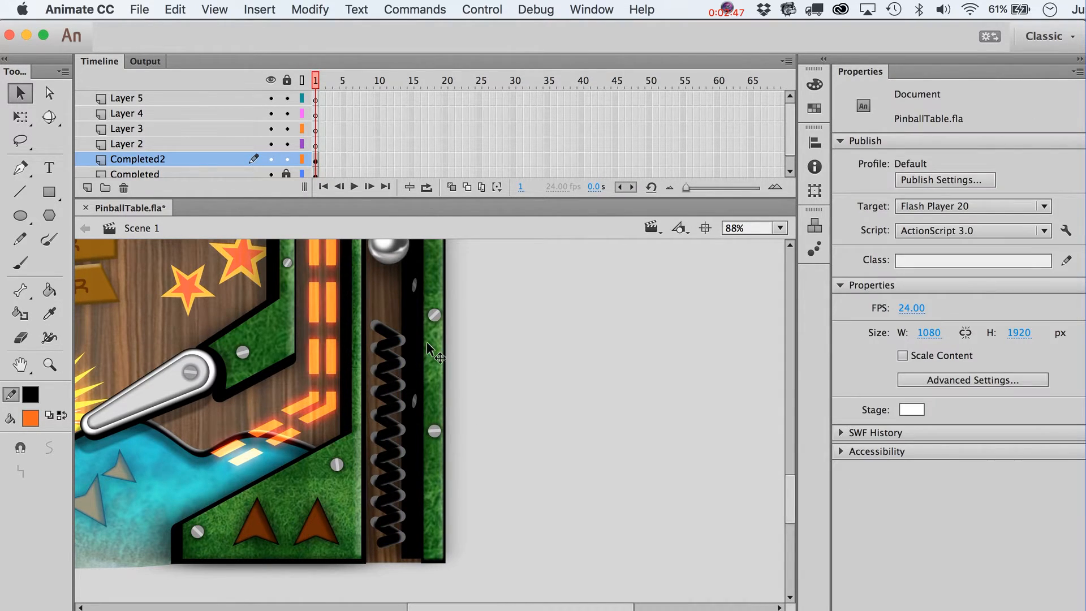
# Step: Convert both line columns into one movie clip symbol named Coil and shift it slightly down the plunger lane
pyautogui.moveTo(417, 587); pyautogui.dragTo(359, 304)
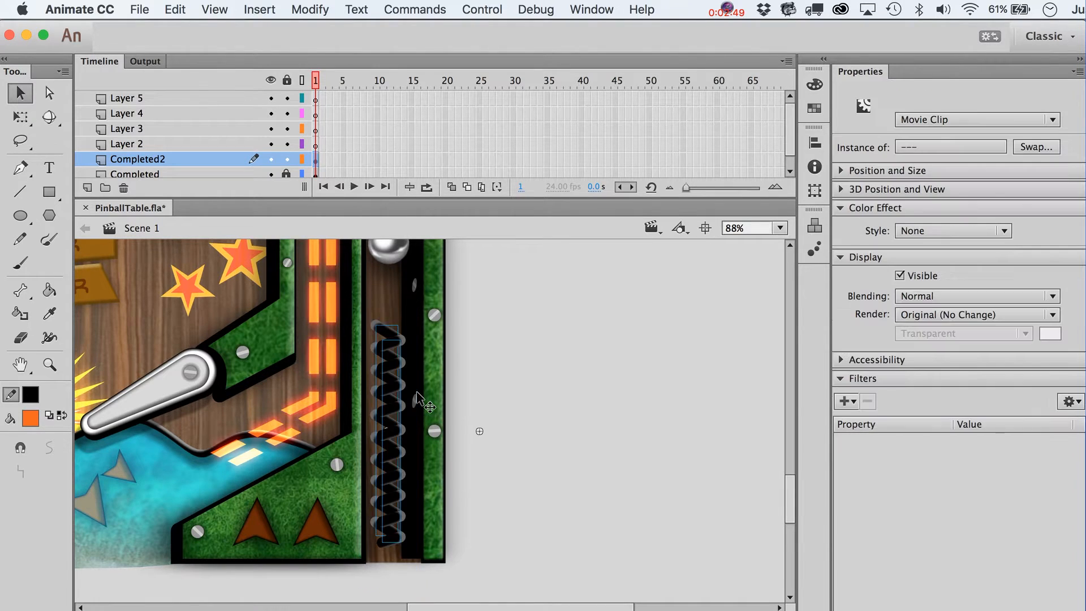
pyautogui.press('F8')
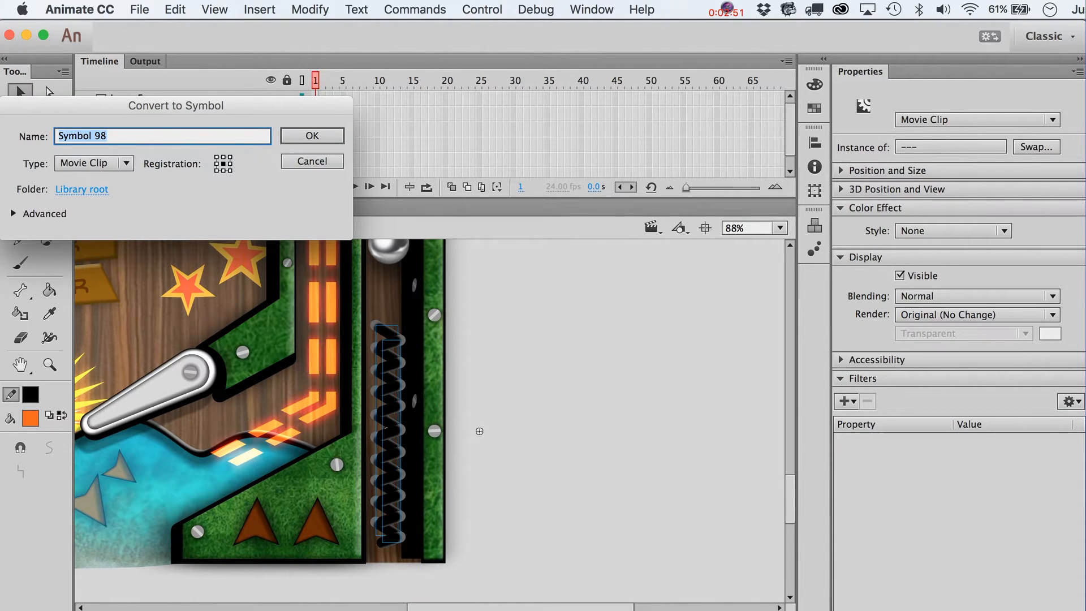
pyautogui.write('Coil')
pyautogui.press('Return')
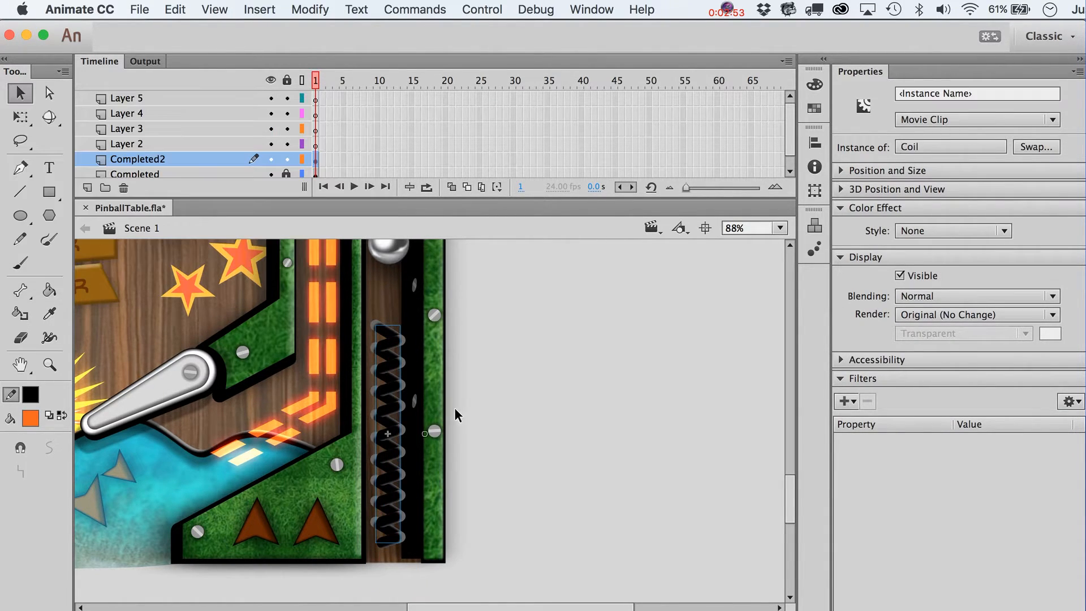
pyautogui.click(557, 419)
pyautogui.click(389, 341)
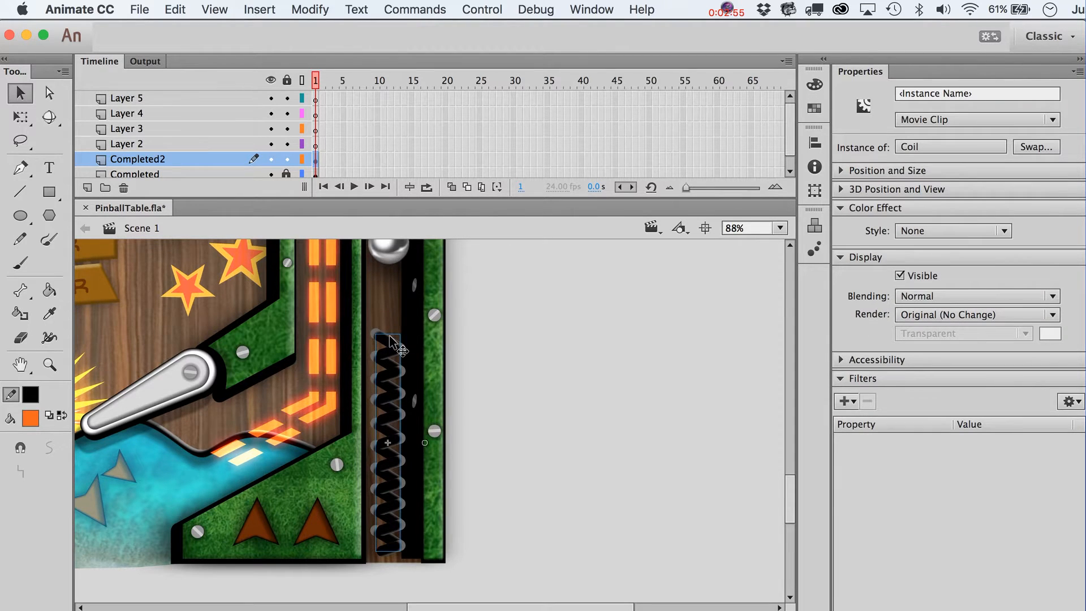
# Step: Inside the Coil symbol, add a new layer and draw a lane-wide black rectangle without an outline just above the coil
pyautogui.doubleClick(389, 340)
pyautogui.click(458, 351)
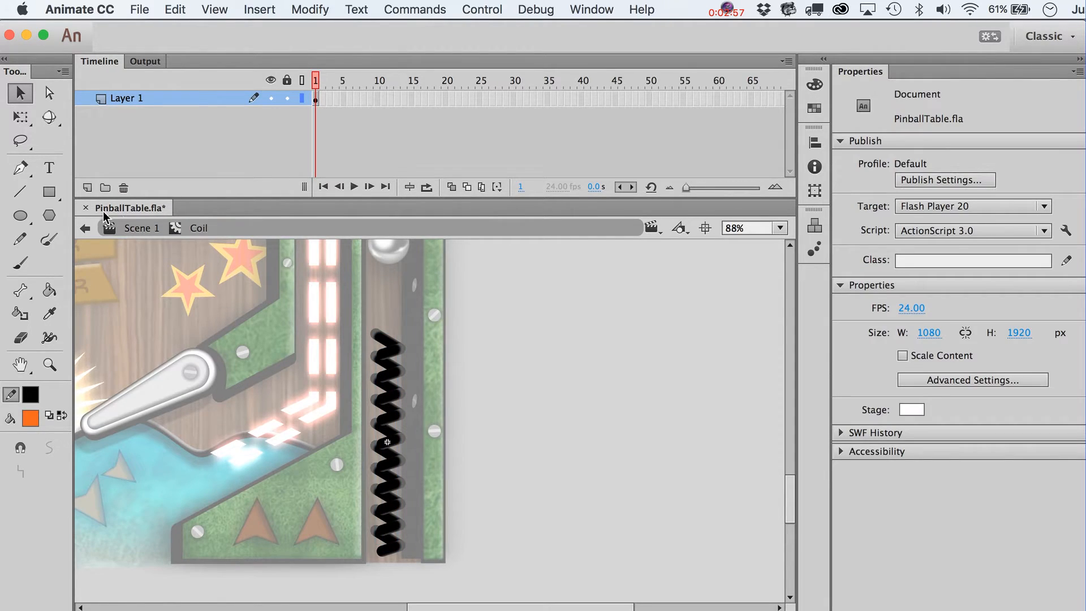
pyautogui.click(88, 187)
pyautogui.click(48, 196)
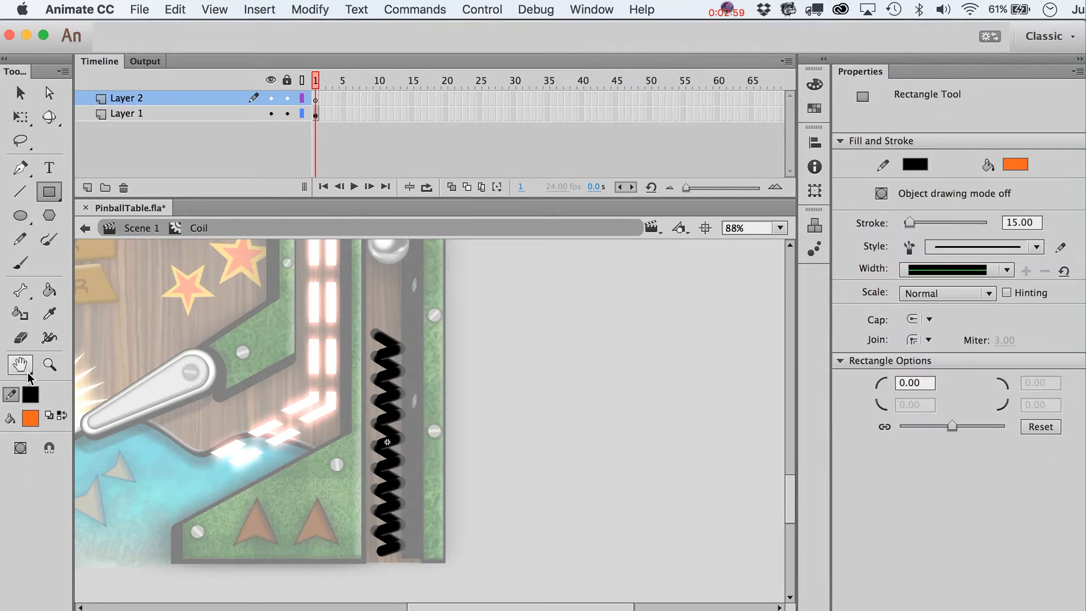
pyautogui.click(30, 419)
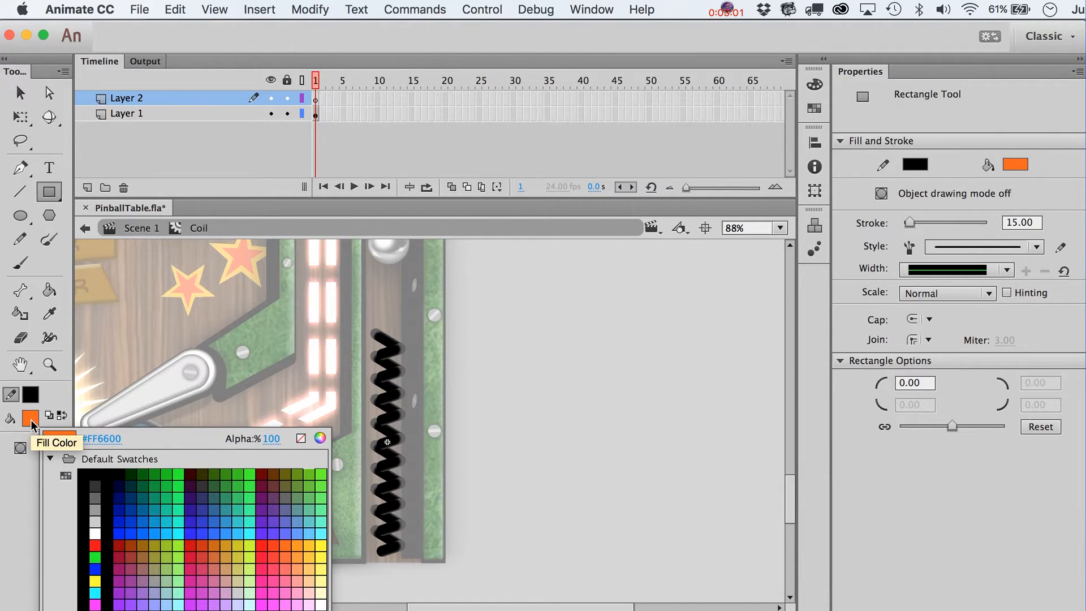
pyautogui.click(93, 476)
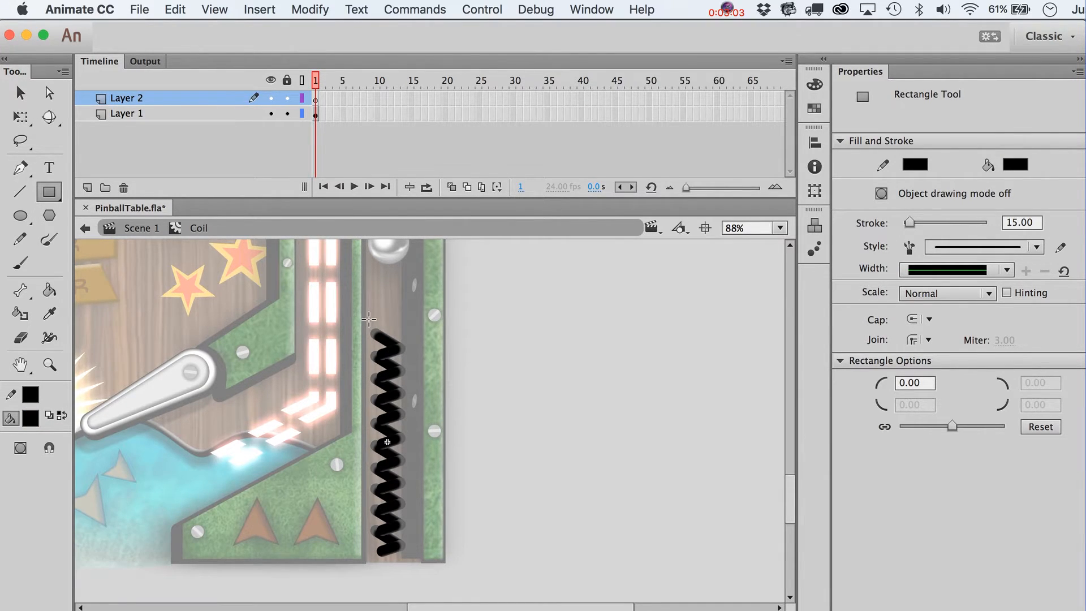
pyautogui.moveTo(369, 320); pyautogui.dragTo(414, 334)
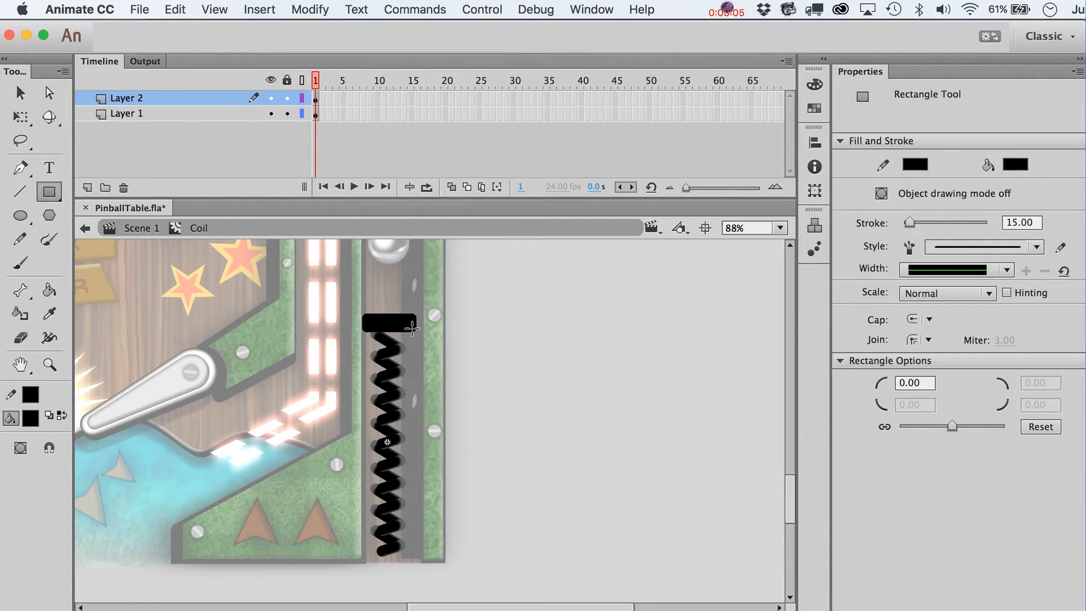
pyautogui.press('v')
pyautogui.doubleClick(413, 329)
pyautogui.press('Delete')
# Step: Thicken the black rectangle and position it as a solid cap resting on the upper end of the coil
pyautogui.click(401, 327)
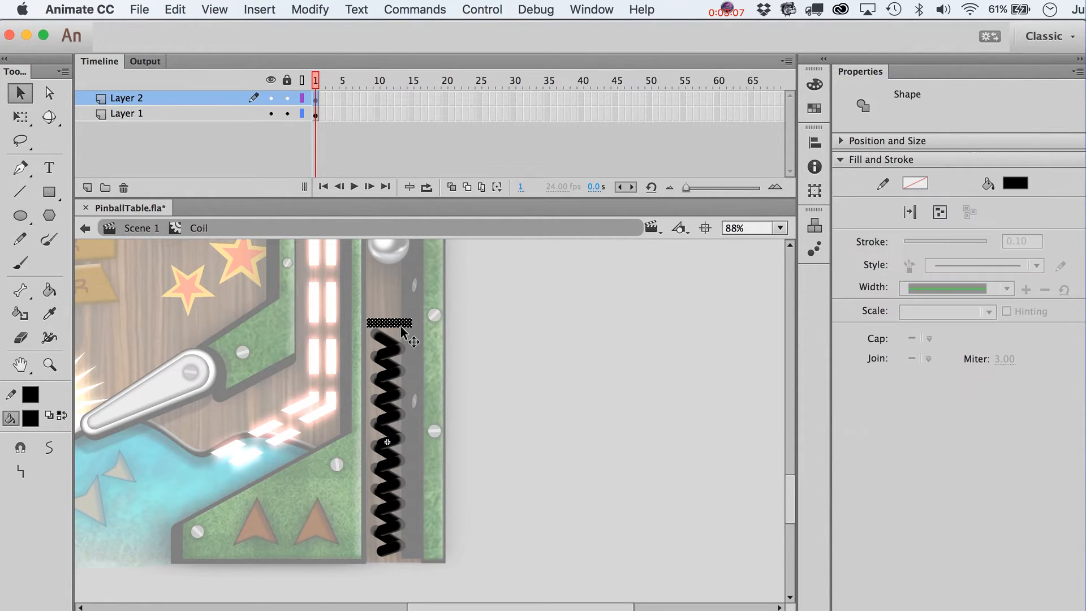
pyautogui.press('Down')
pyautogui.press('Down')
pyautogui.press('Down')
pyautogui.press('Down')
pyautogui.press('Down')
pyautogui.press('Down')
pyautogui.press('Down')
pyautogui.press('Down')
pyautogui.hotkey('shift', 'Up')
pyautogui.hotkey('shift', 'Up')
pyautogui.press('Down')
pyautogui.press('Down')
pyautogui.press('Down')
pyautogui.press('Down')
pyautogui.press('Down')
pyautogui.press('Down')
pyautogui.press('Down')
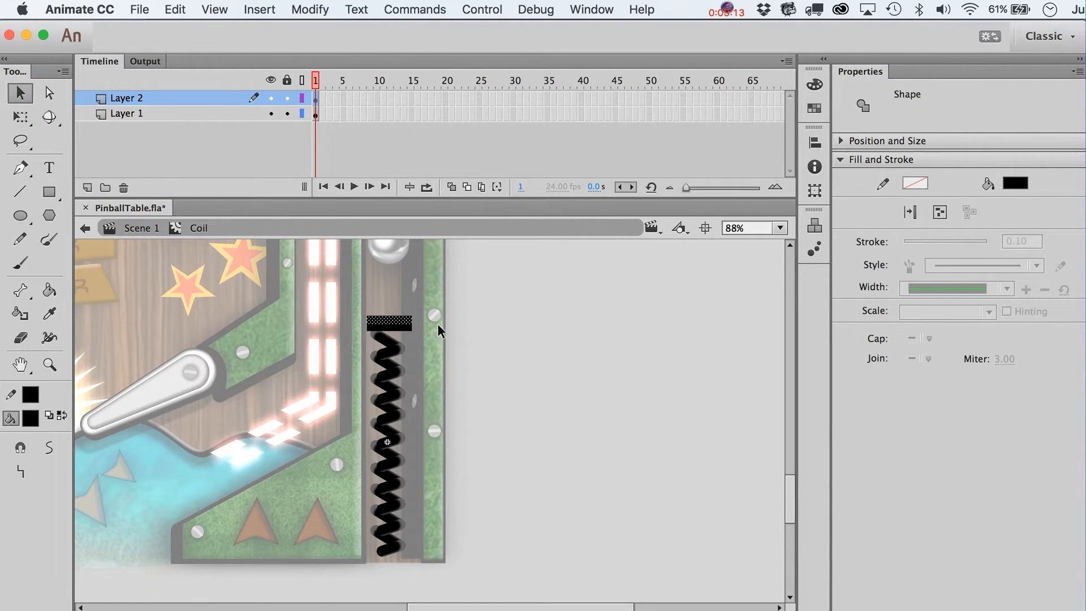
pyautogui.click(531, 355)
# Step: Duplicate the black cap in place, move the copy up above it, and fill the copy with dark grey
pyautogui.click(399, 327)
pyautogui.click(422, 330)
pyautogui.click(396, 327)
pyautogui.press('super+c')
pyautogui.press('super+shift+v')
pyautogui.hotkey('shift', 'Up')
pyautogui.hotkey('shift', 'Up')
pyautogui.hotkey('shift', 'Up')
pyautogui.hotkey('shift', 'Up')
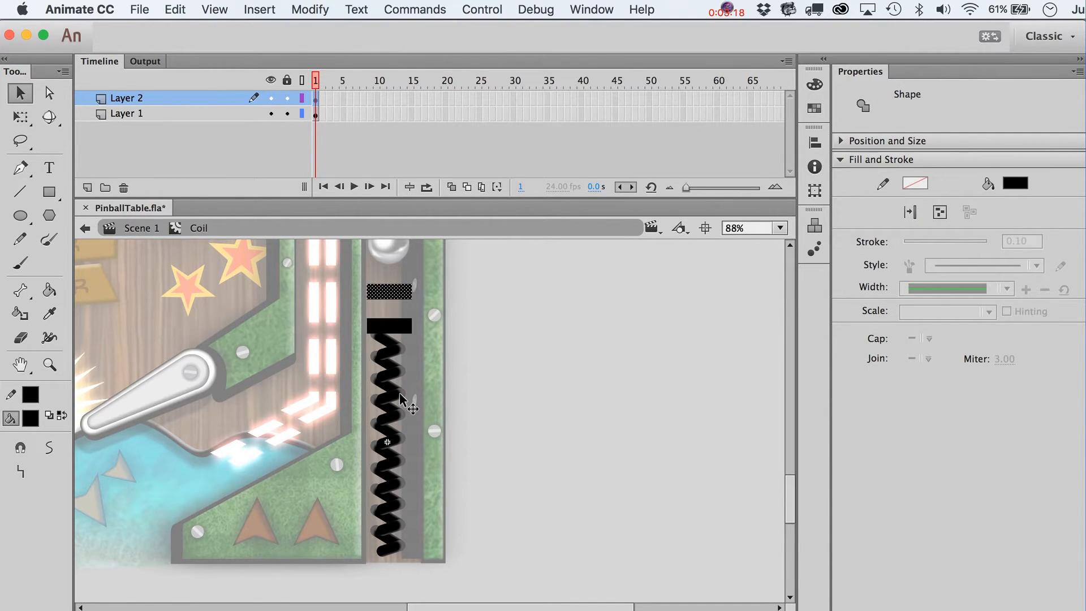
pyautogui.click(35, 417)
pyautogui.click(102, 490)
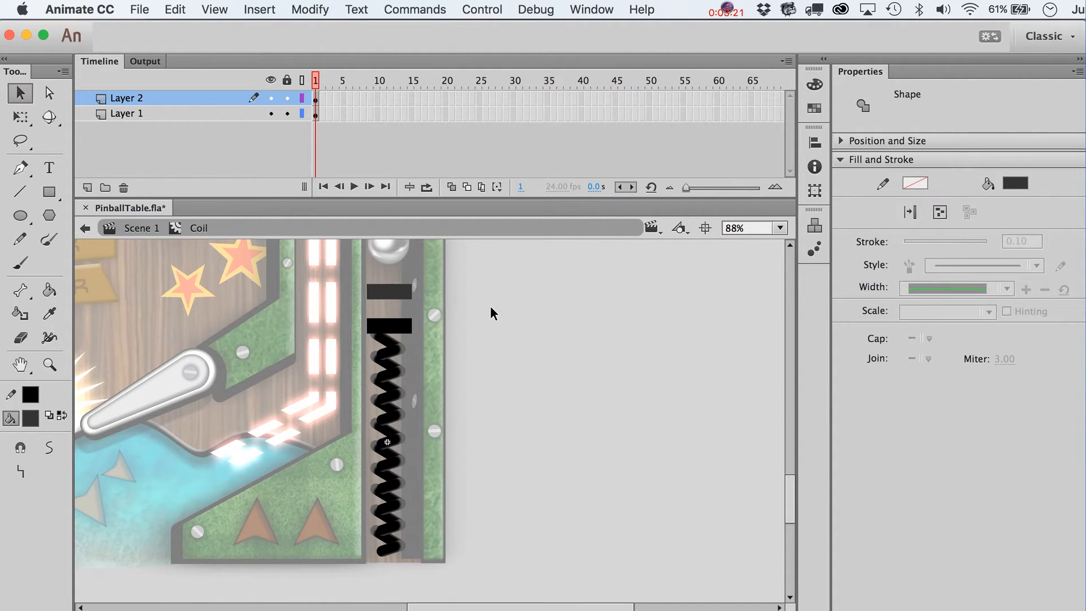
# Step: Trim the dark grey copy to a thin strip, place it along the black cap's upper edge, and return to the main scene
pyautogui.moveTo(355, 275); pyautogui.dragTo(453, 294)
pyautogui.press('Delete')
pyautogui.click(403, 298)
pyautogui.click(517, 327)
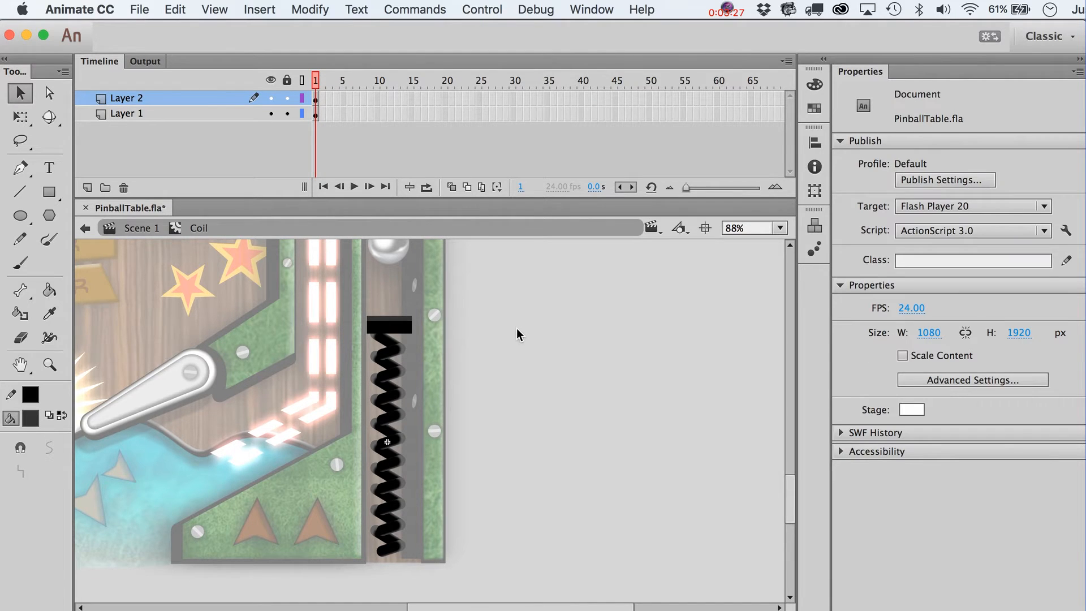
pyautogui.doubleClick(571, 380)
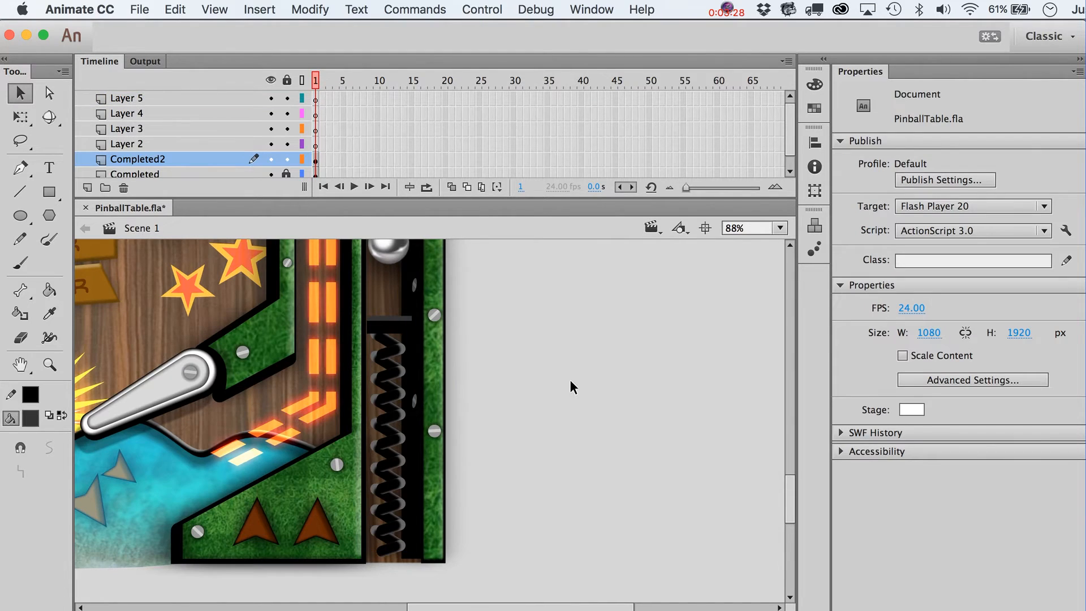
# Step: Inside the Coil symbol, recolor the cap's highlight strip a lighter grey and make it thinner, then return to the main scene
pyautogui.doubleClick(389, 325)
pyautogui.click(391, 318)
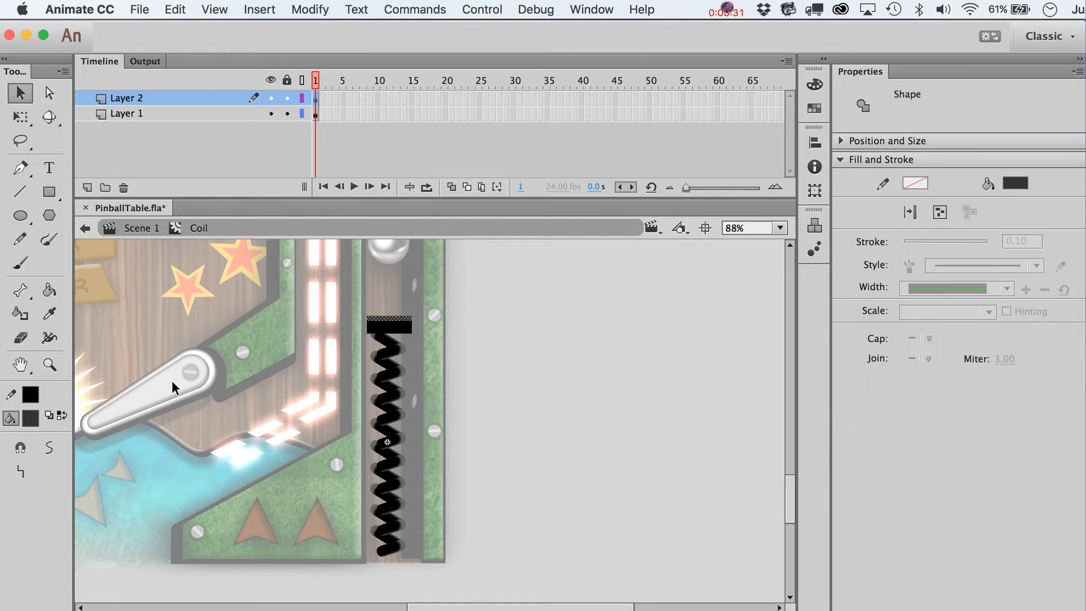
pyautogui.click(30, 420)
pyautogui.click(414, 340)
pyautogui.click(456, 298)
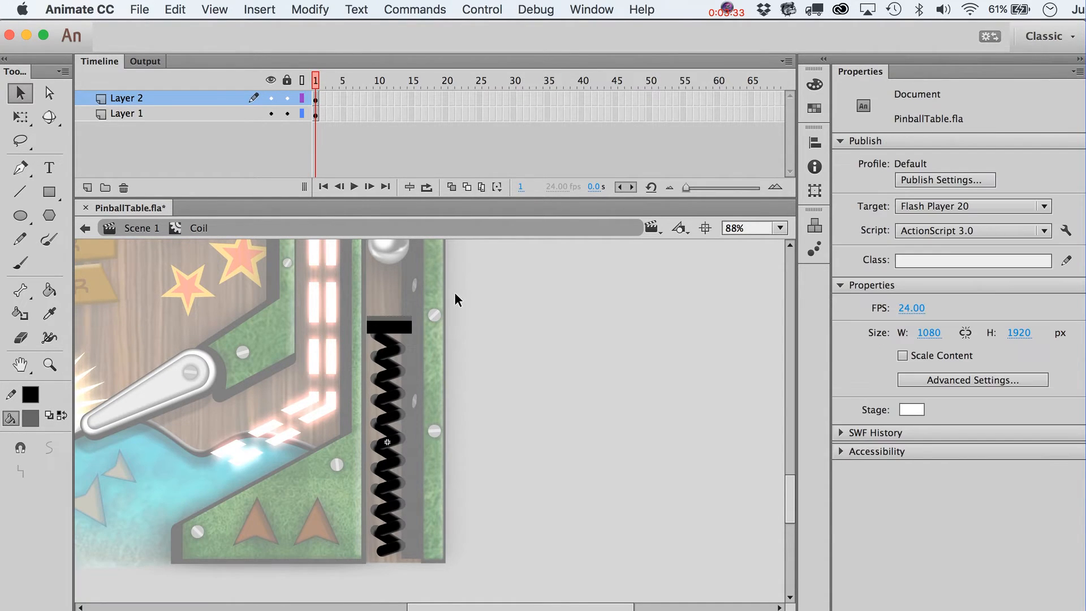
pyautogui.moveTo(342, 314); pyautogui.dragTo(342, 317)
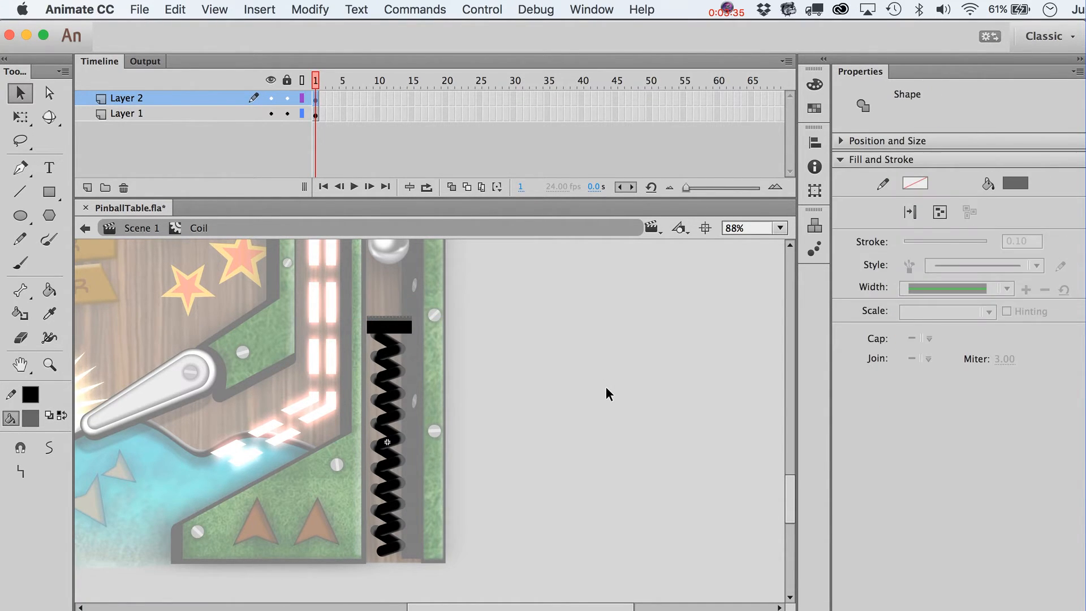
pyautogui.click(606, 386)
pyautogui.doubleClick(606, 387)
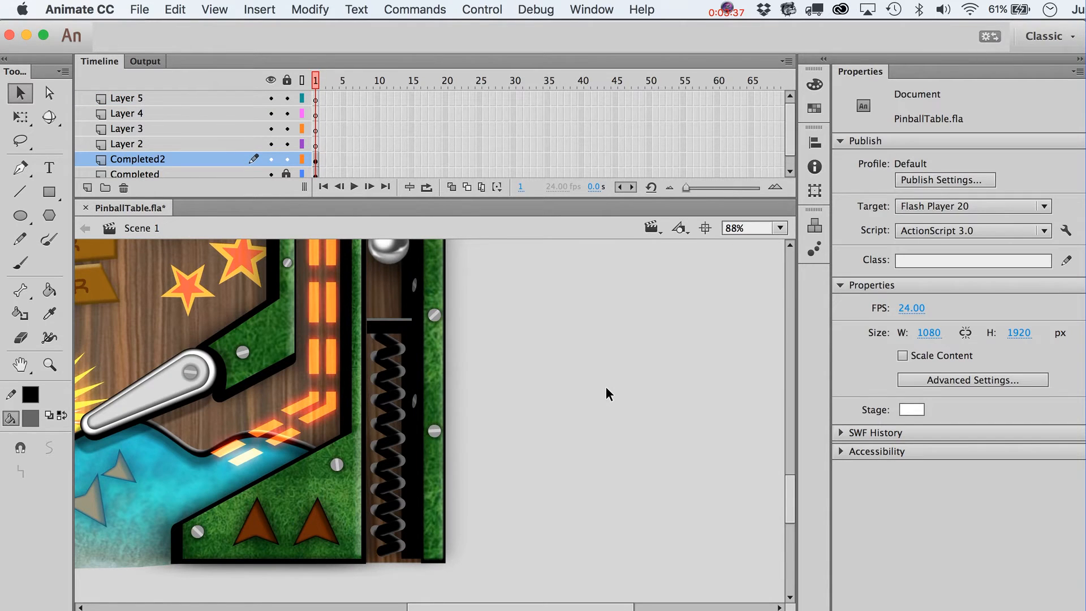
# Step: Move the ball in the plunger lane straight down to just above the coil's cap
pyautogui.click(50, 365)
pyautogui.keyDown('alt'); pyautogui.click(435, 427); pyautogui.keyUp('alt')
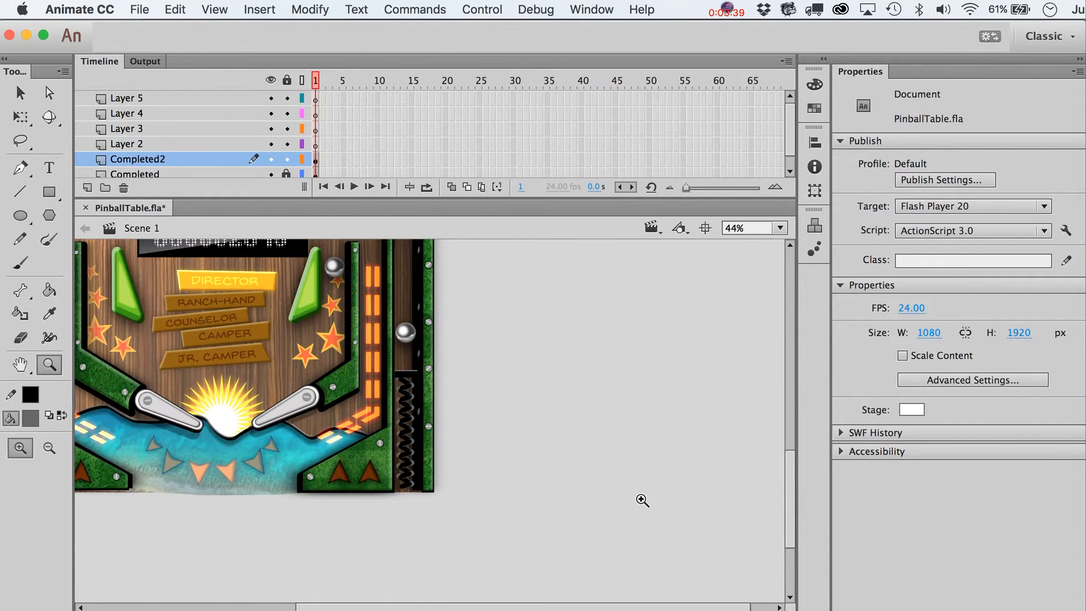
pyautogui.press('v')
pyautogui.scroll(5, 641, 498)
pyautogui.hscroll(-5, 641, 498)
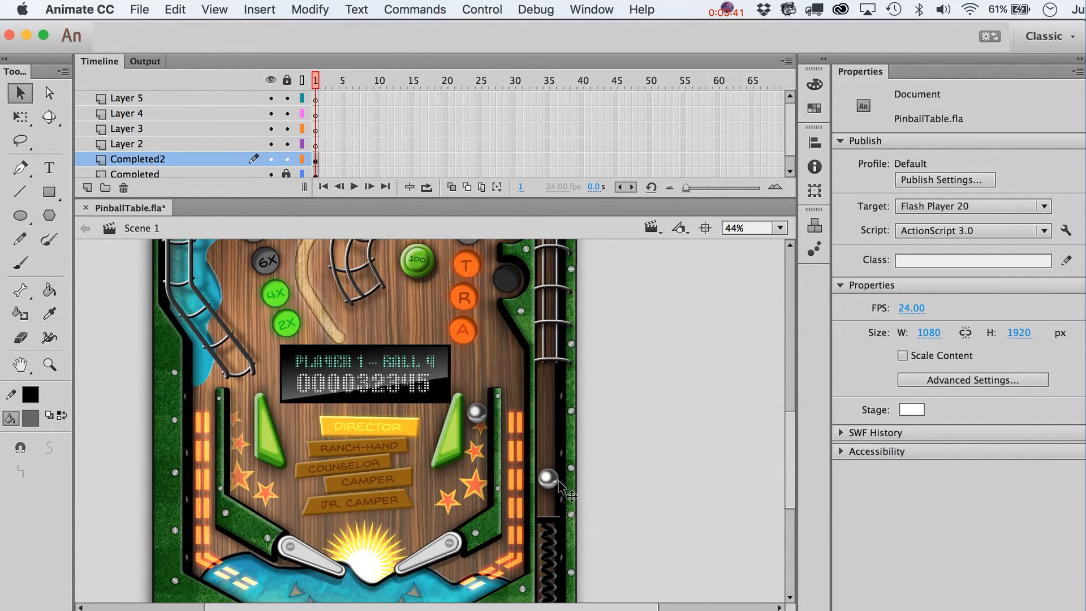
pyautogui.moveTo(560, 483); pyautogui.dragTo(560, 512)
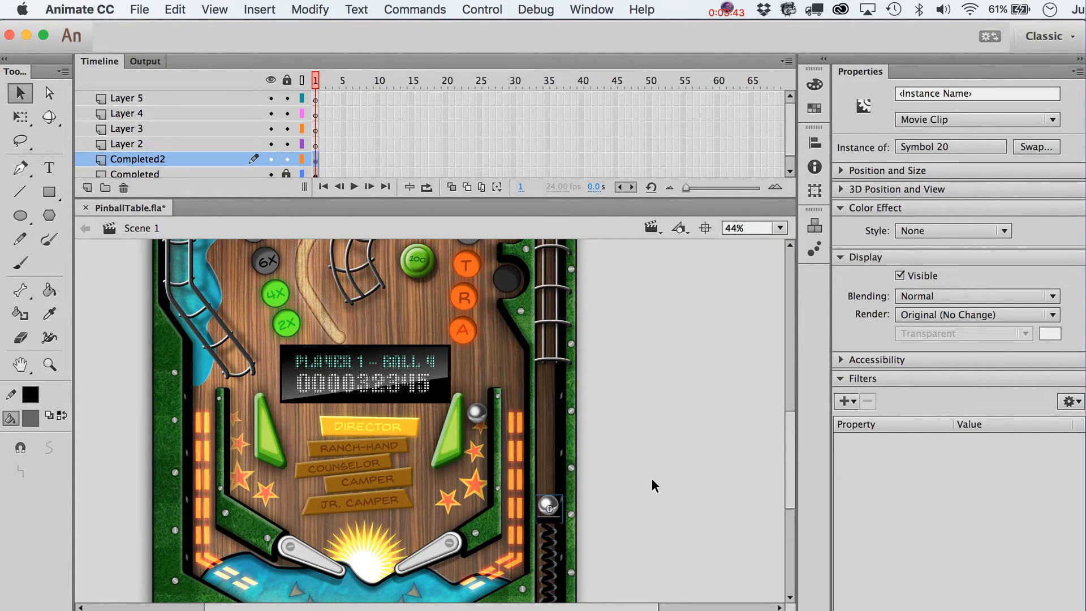
pyautogui.click(652, 480)
# Step: Slide the coil down past the table's lower edge and back up to just below the ball, trying out the plunger motion
pyautogui.scroll(-3, 652, 480)
pyautogui.click(554, 490)
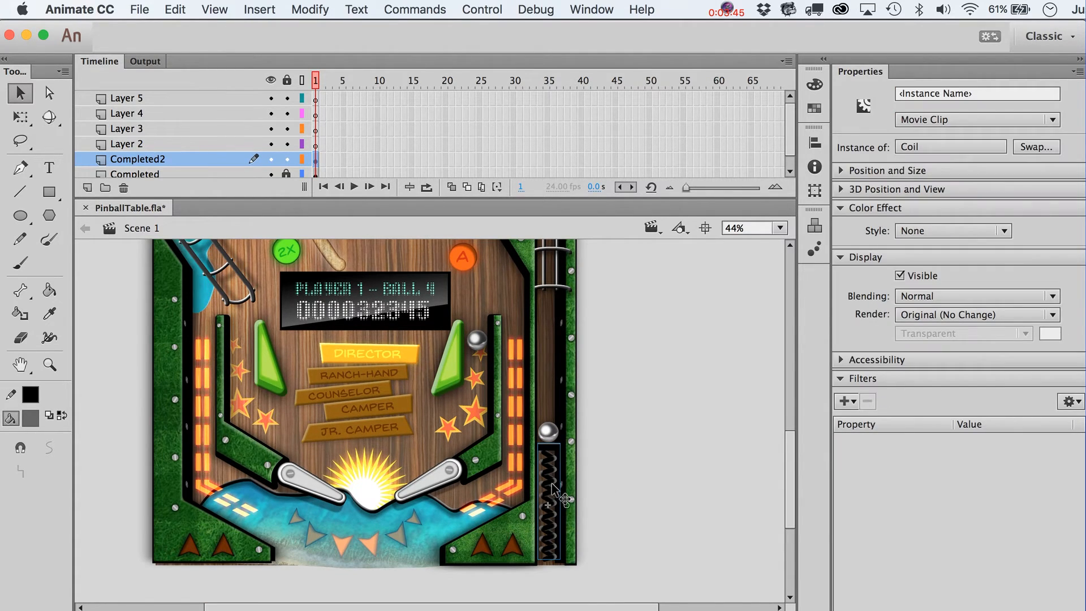
pyautogui.hotkey('shift', 'Down')
pyautogui.hotkey('shift', 'Down')
pyautogui.hotkey('shift', 'Down')
pyautogui.hotkey('shift', 'Down')
pyautogui.hotkey('shift', 'Down')
pyautogui.hotkey('shift', 'Down')
pyautogui.hotkey('shift', 'Down')
pyautogui.hotkey('shift', 'Down')
pyautogui.hotkey('shift', 'Down')
pyautogui.hotkey('shift', 'Down')
pyautogui.hotkey('shift', 'Down')
pyautogui.hotkey('shift', 'Down')
pyautogui.hotkey('shift', 'Down')
pyautogui.hotkey('shift', 'Down')
pyautogui.hotkey('shift', 'Down')
pyautogui.hotkey('shift', 'Down')
pyautogui.hotkey('shift', 'Down')
pyautogui.hotkey('shift', 'Down')
pyautogui.hotkey('shift', 'Down')
pyautogui.hotkey('shift', 'Down')
pyautogui.hotkey('shift', 'Up')
pyautogui.hotkey('shift', 'Up')
pyautogui.hotkey('shift', 'Up')
pyautogui.hotkey('shift', 'Up')
pyautogui.hotkey('shift', 'Up')
pyautogui.hotkey('shift', 'Up')
pyautogui.hotkey('shift', 'Up')
pyautogui.hotkey('shift', 'Up')
pyautogui.hotkey('shift', 'Up')
pyautogui.hotkey('shift', 'Up')
pyautogui.hotkey('shift', 'Up')
pyautogui.hotkey('shift', 'Up')
pyautogui.hotkey('shift', 'Up')
pyautogui.hotkey('shift', 'Up')
pyautogui.hotkey('shift', 'Up')
pyautogui.hotkey('shift', 'Up')
pyautogui.hotkey('shift', 'Up')
pyautogui.hotkey('shift', 'Up')
pyautogui.hotkey('shift', 'Up')
pyautogui.hotkey('shift', 'Up')
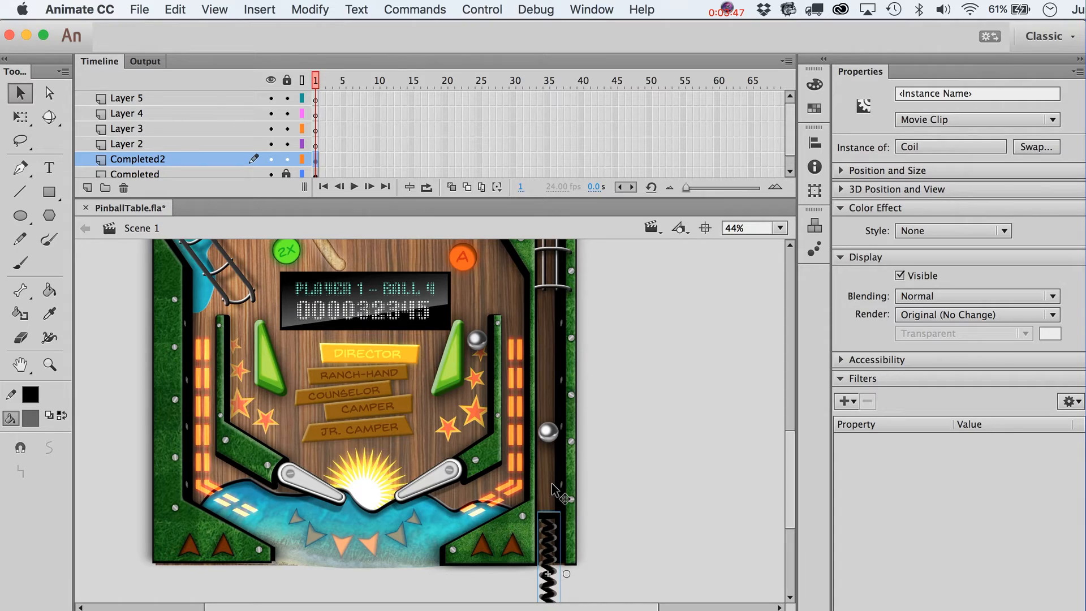
pyautogui.hotkey('shift', 'Up')
pyautogui.hotkey('shift', 'Up')
pyautogui.hotkey('shift', 'Up')
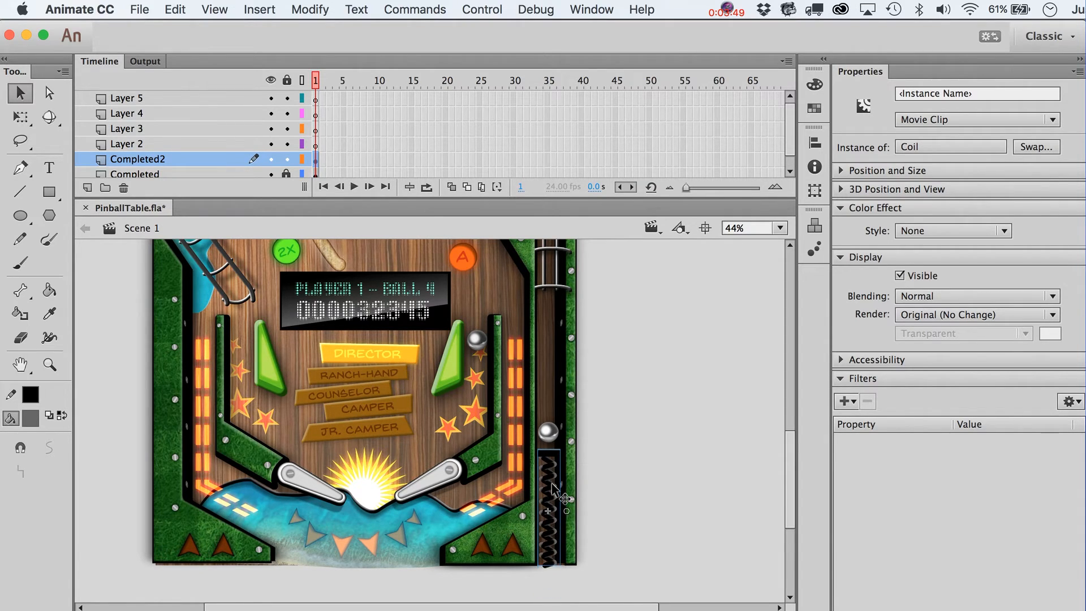
pyautogui.hotkey('shift', 'Down')
pyautogui.hotkey('shift', 'Down')
pyautogui.hotkey('shift', 'Down')
pyautogui.hotkey('shift', 'Down')
pyautogui.click(667, 479)
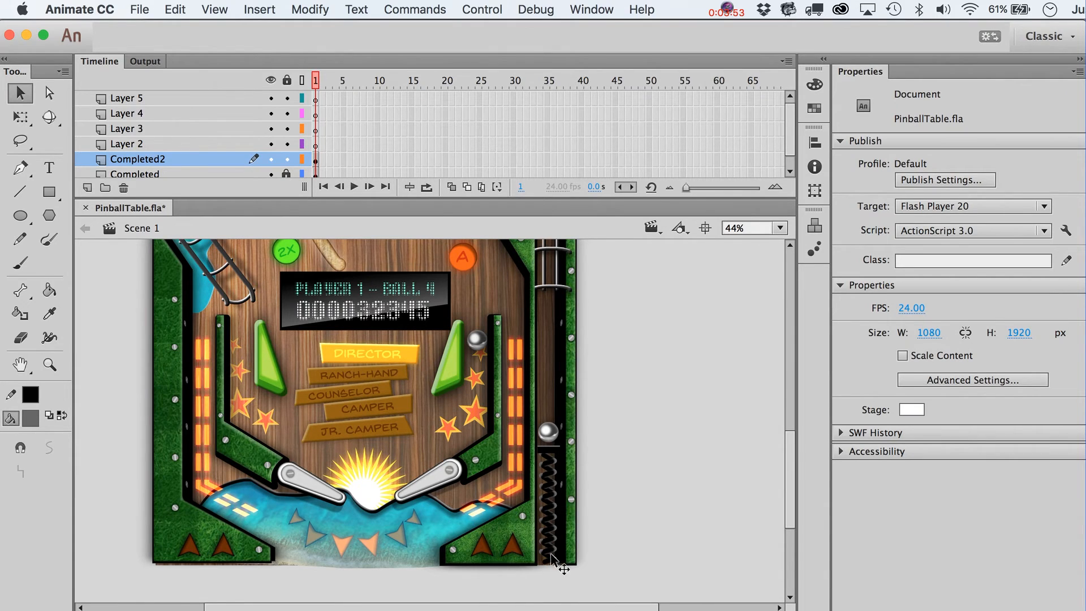
# Step: Lower the ball slightly so it rests on the coil's cap, and review the lower half of the table
pyautogui.click(549, 434)
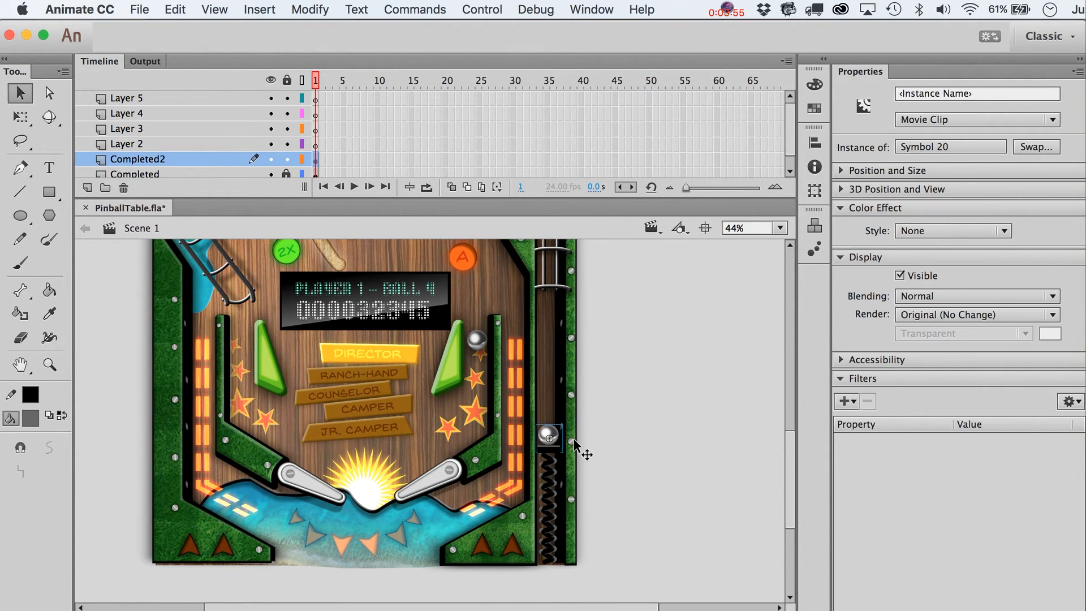
pyautogui.click(727, 454)
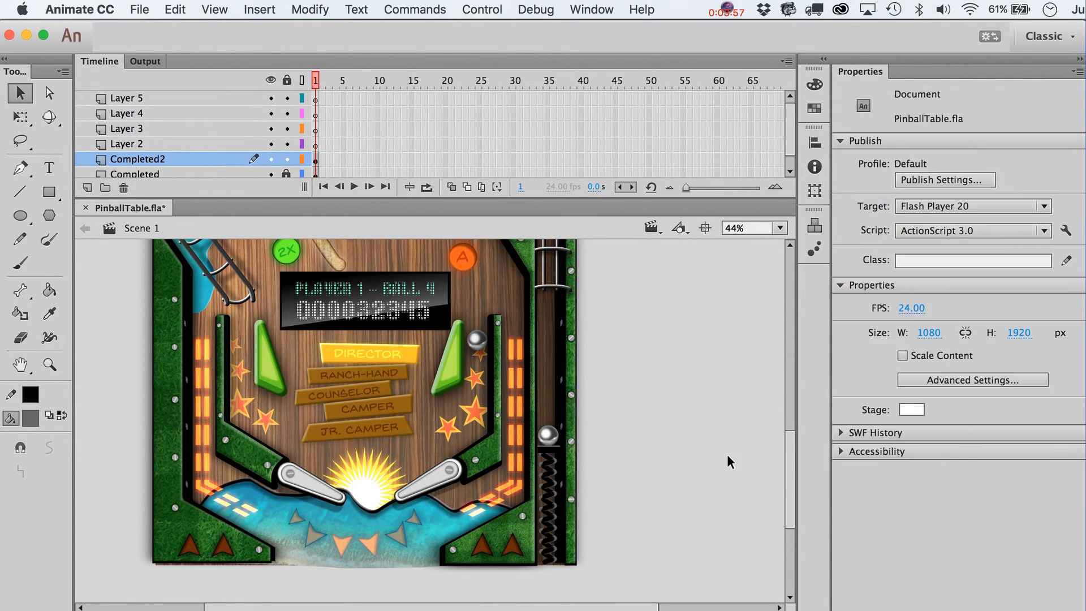
pyautogui.scroll(2, 728, 455)
pyautogui.scroll(-5, 728, 454)
pyautogui.hscroll(-2, 727, 455)
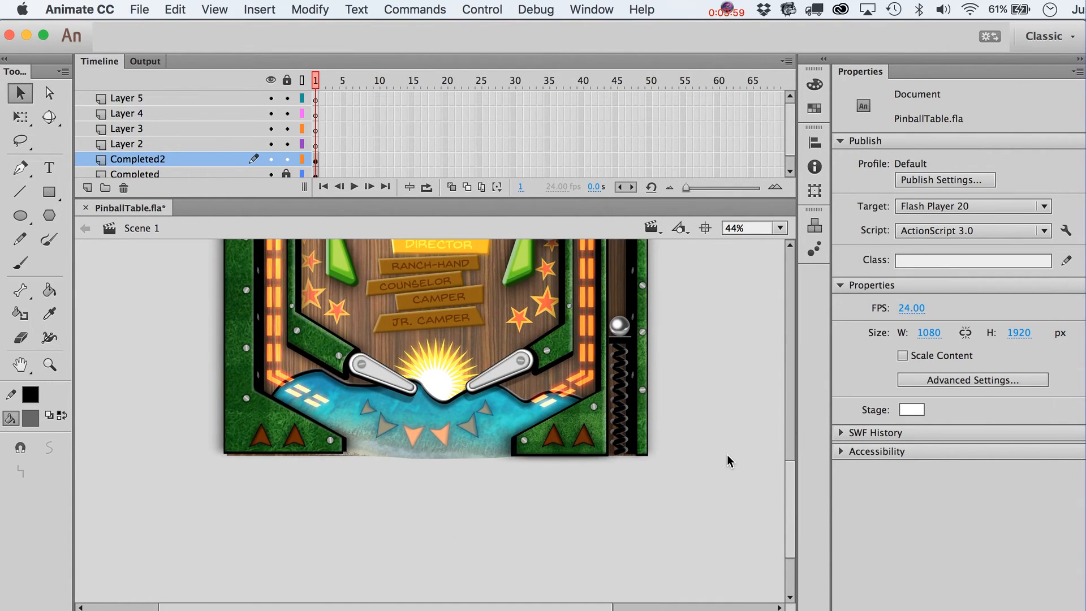
pyautogui.scroll(3, 727, 456)
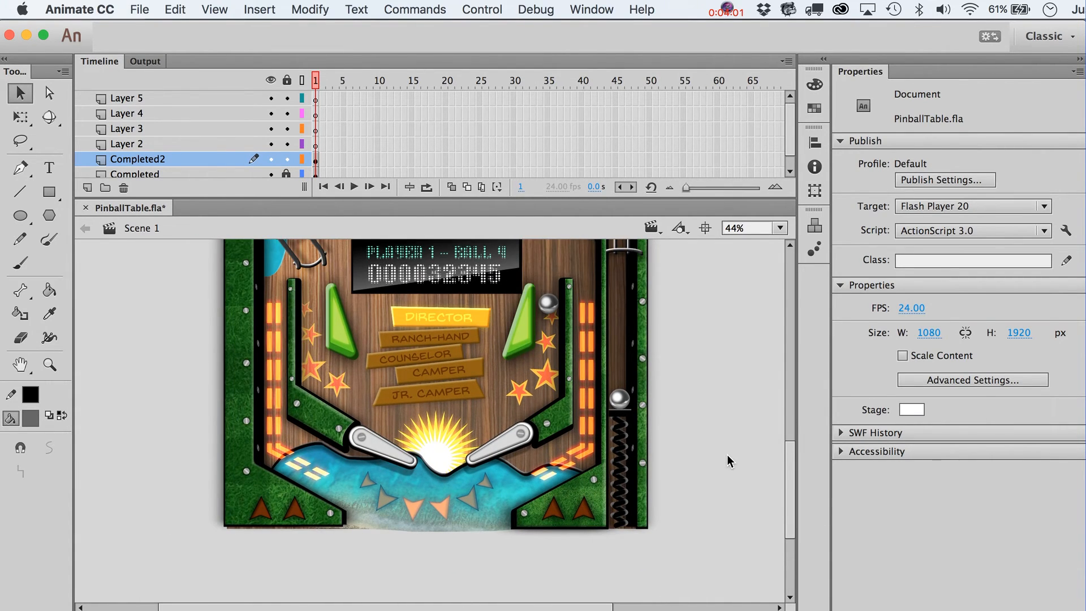
pyautogui.scroll(3, 729, 460)
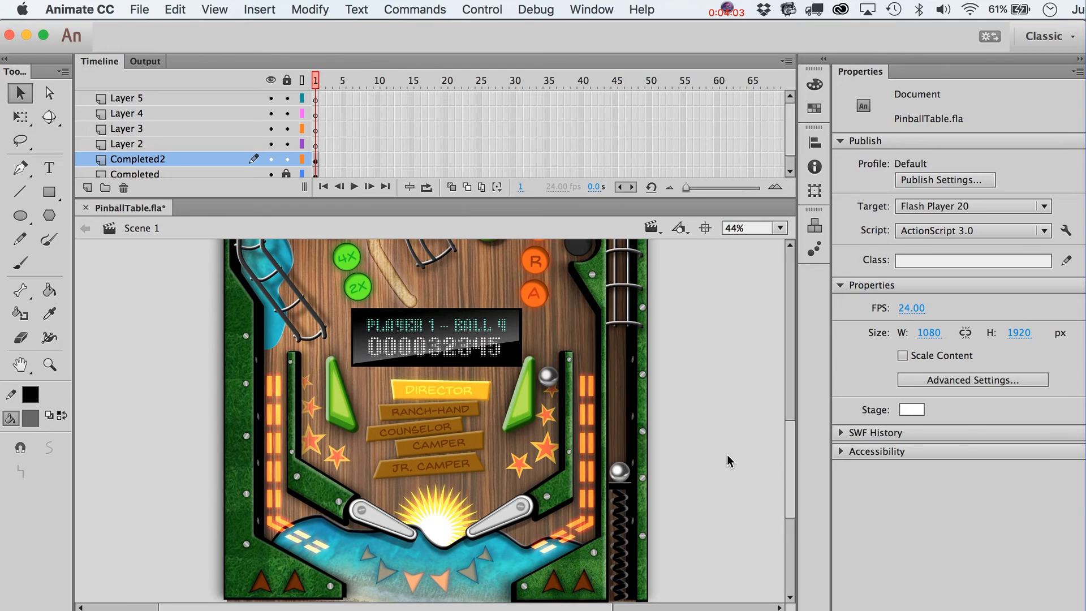